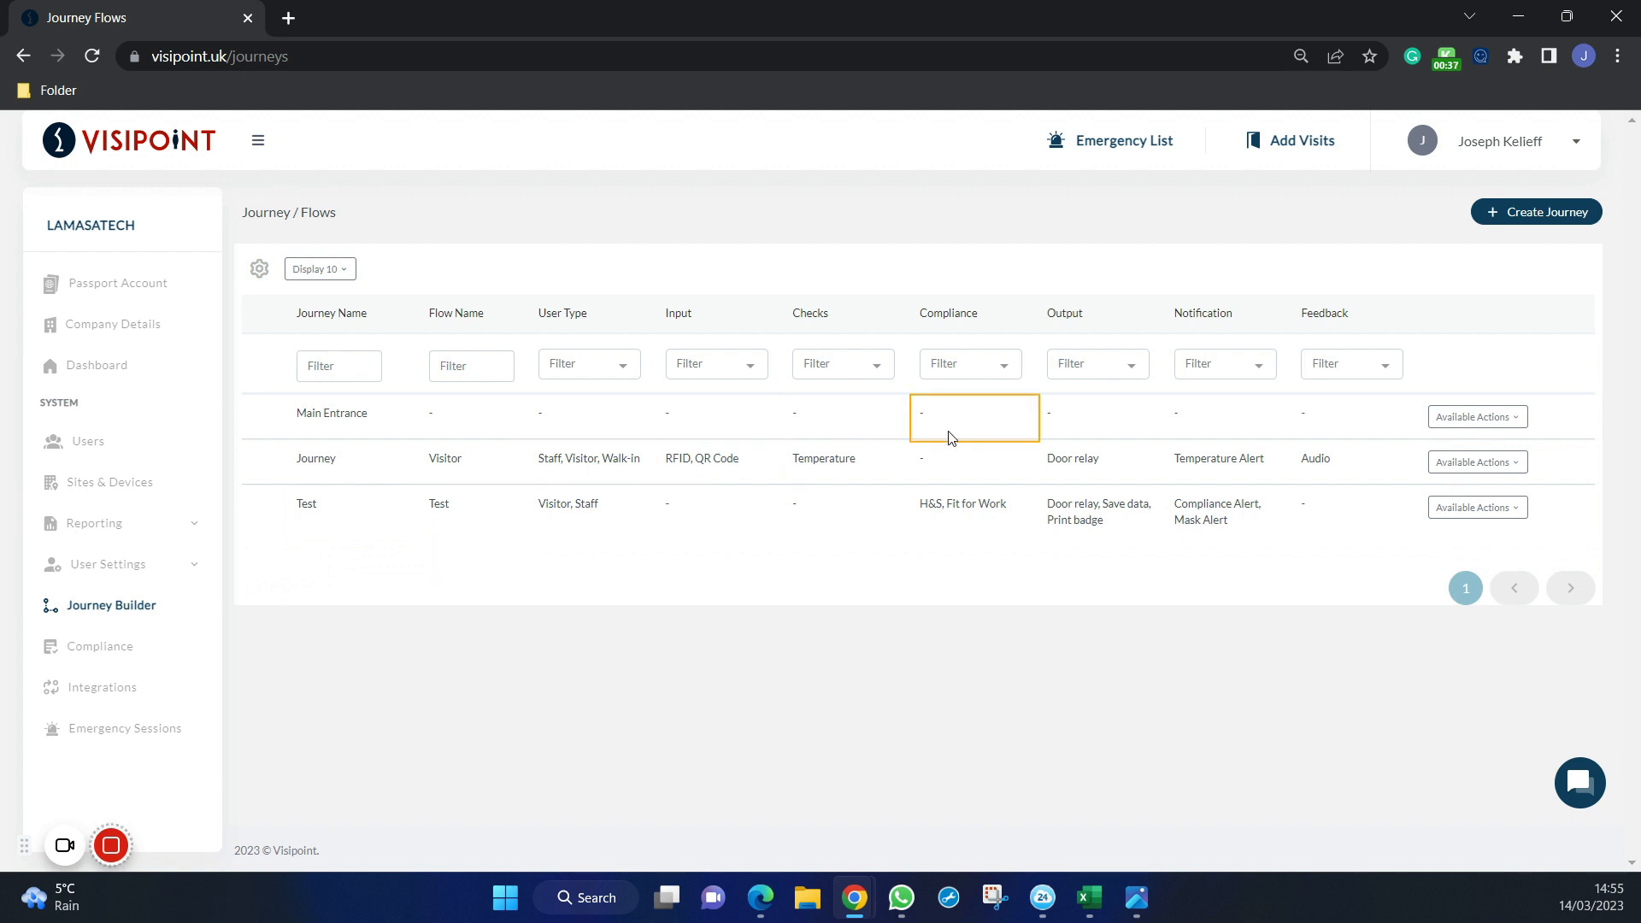
# Step: Create a new journey named "Main Entrance" with the description "The main entrance of the head office building"
pyautogui.click(1488, 224)
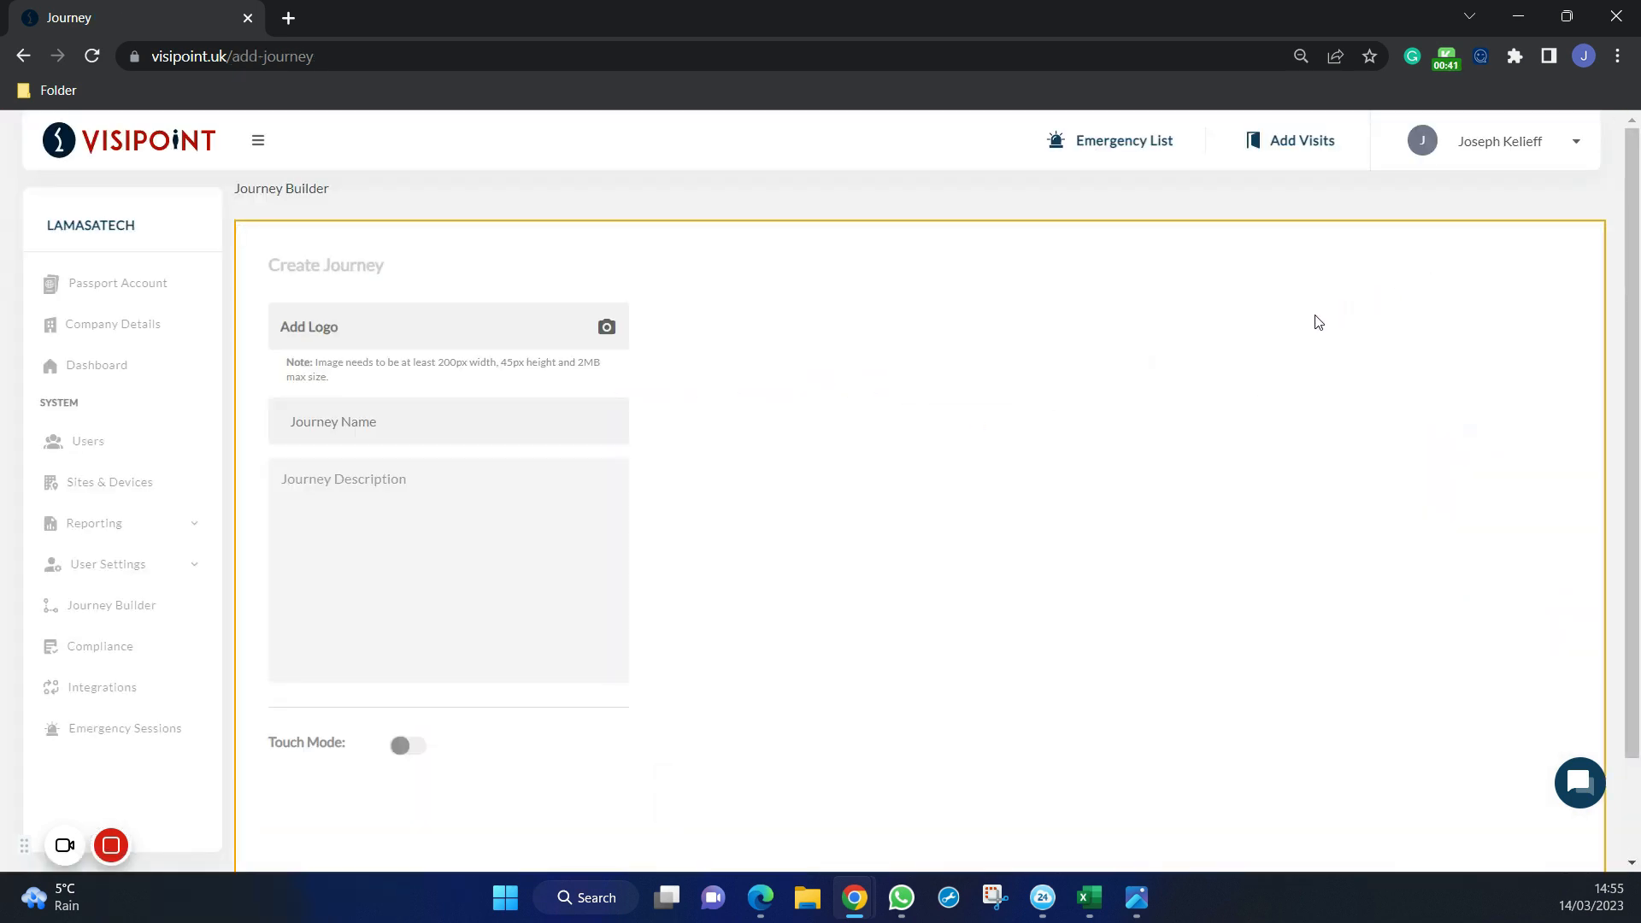
pyautogui.click(603, 329)
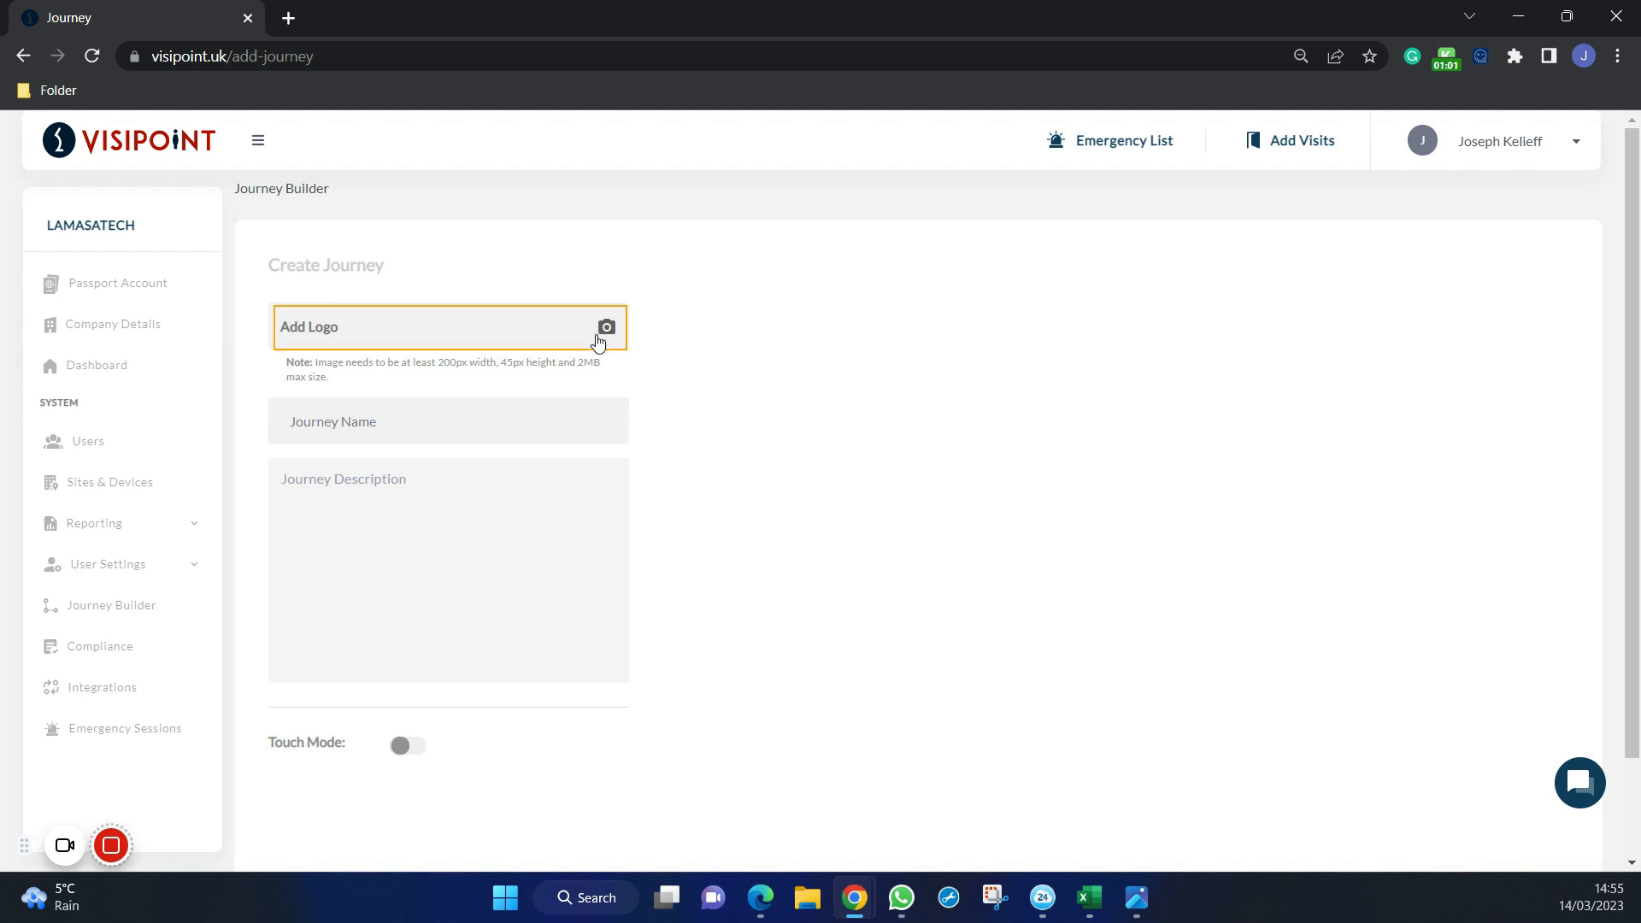
pyautogui.click(535, 409)
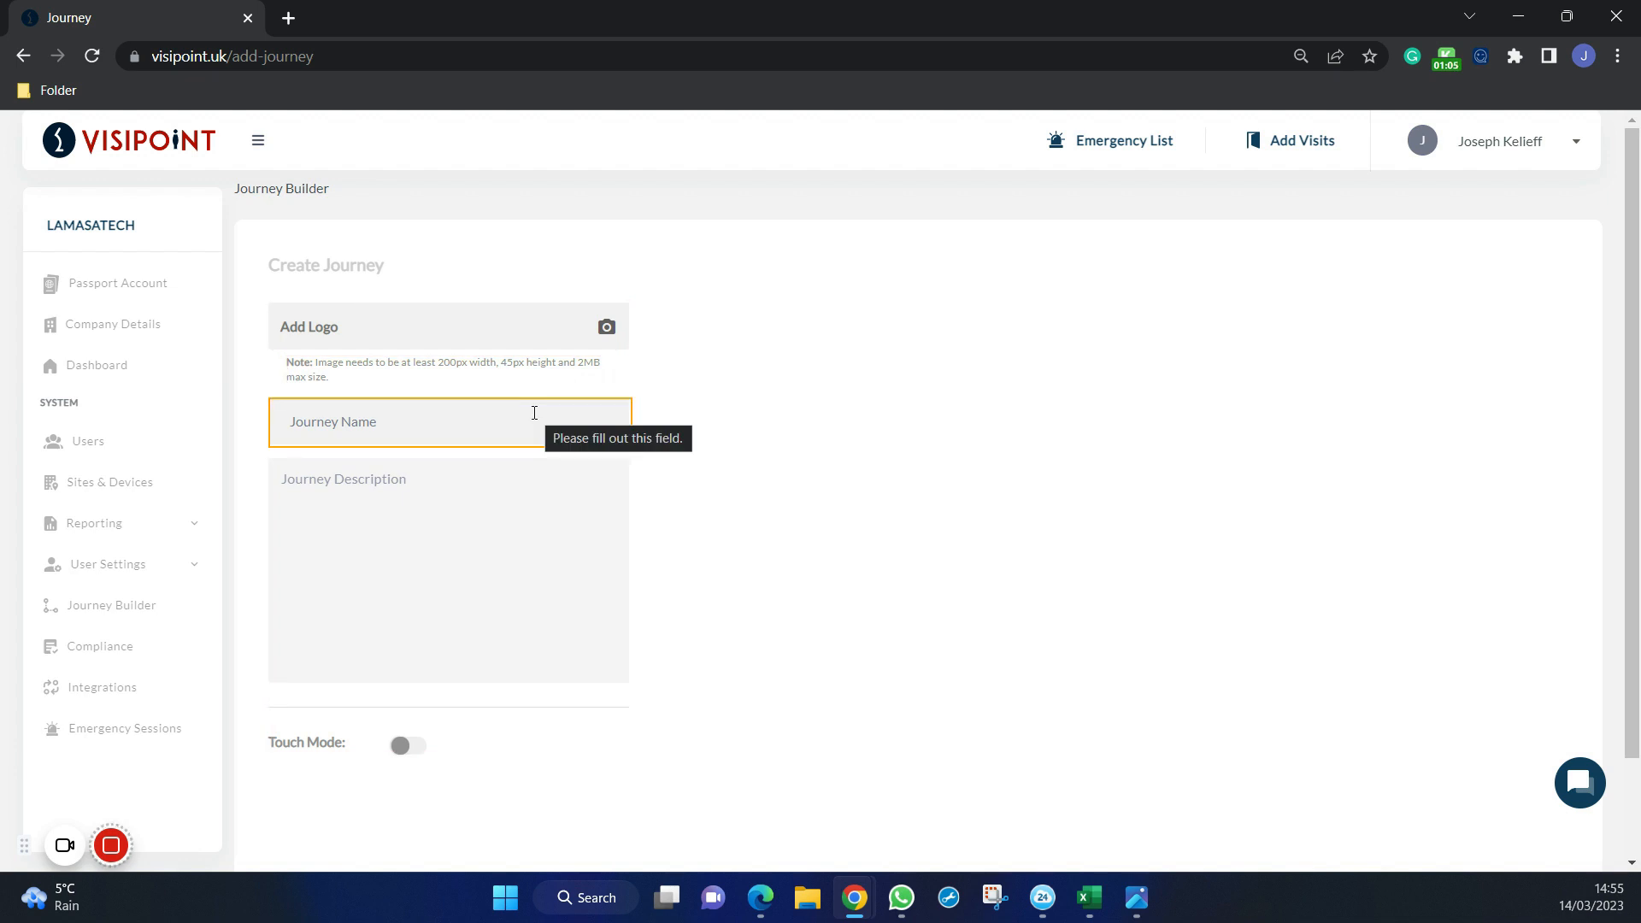
pyautogui.click(535, 413)
pyautogui.write('Main')
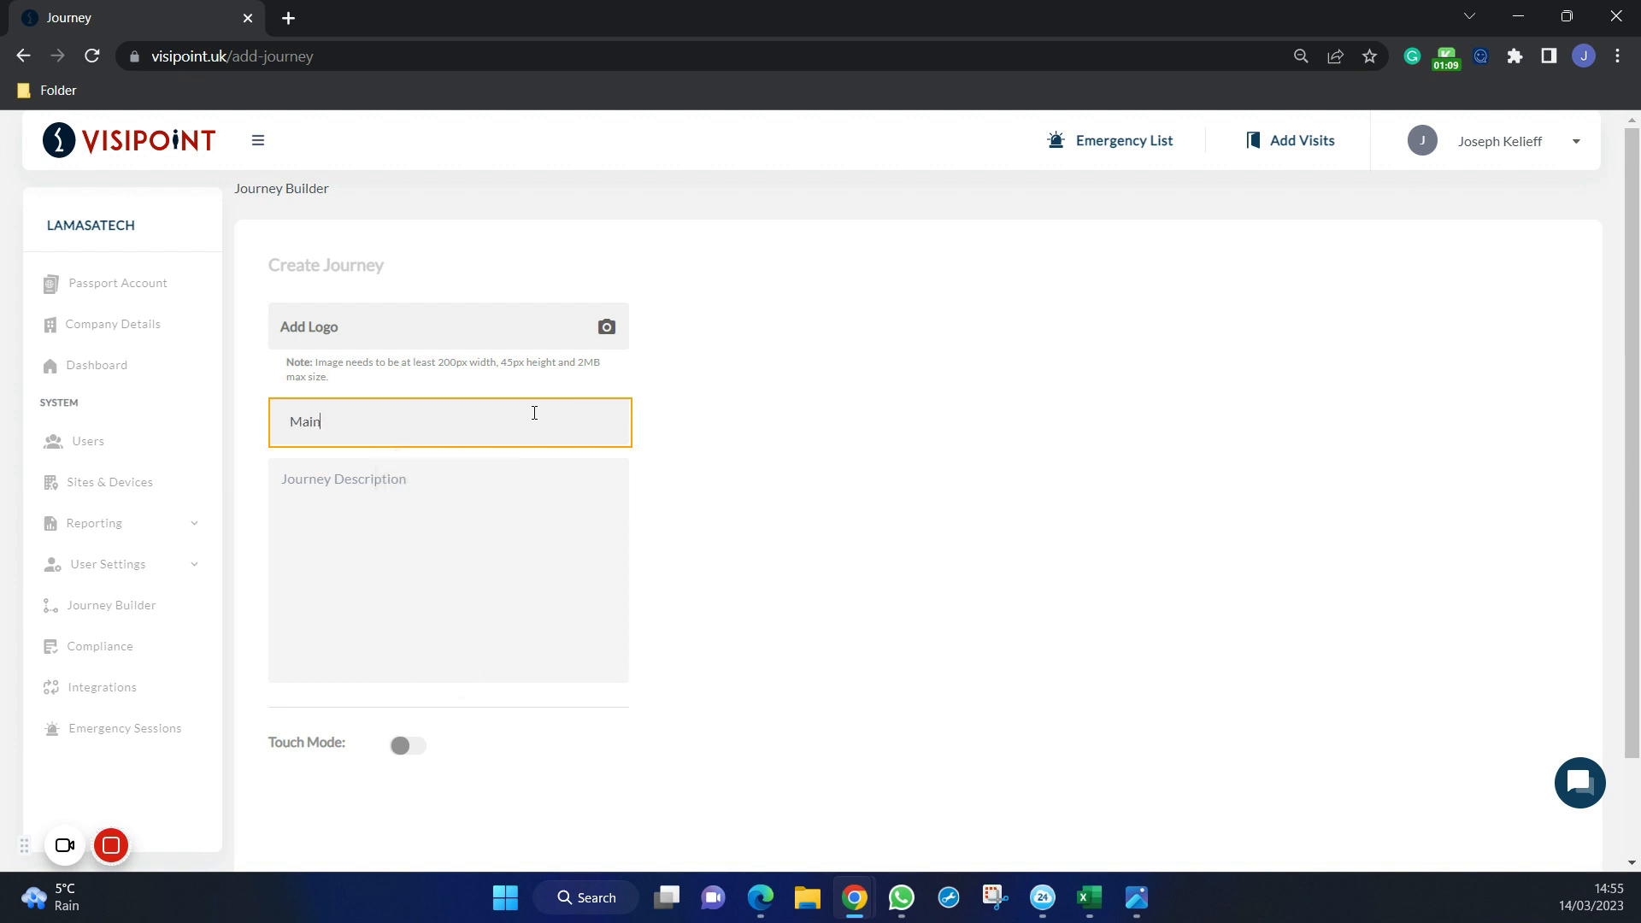
pyautogui.write(' Entrance')
pyautogui.click(523, 501)
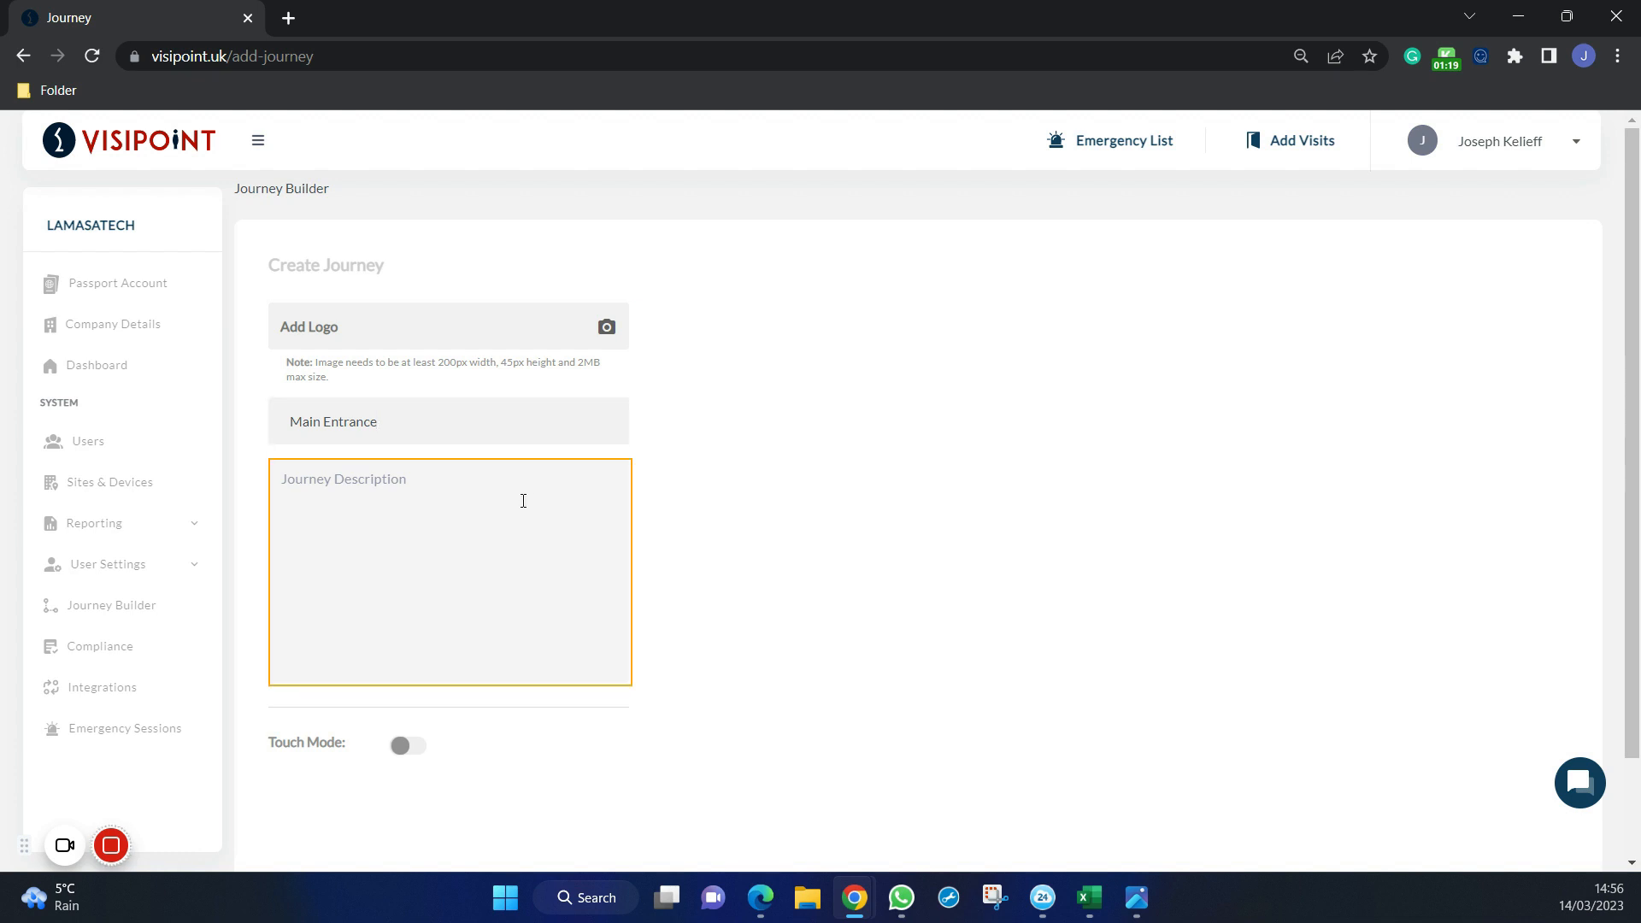
pyautogui.write('The main entrance of the head ')
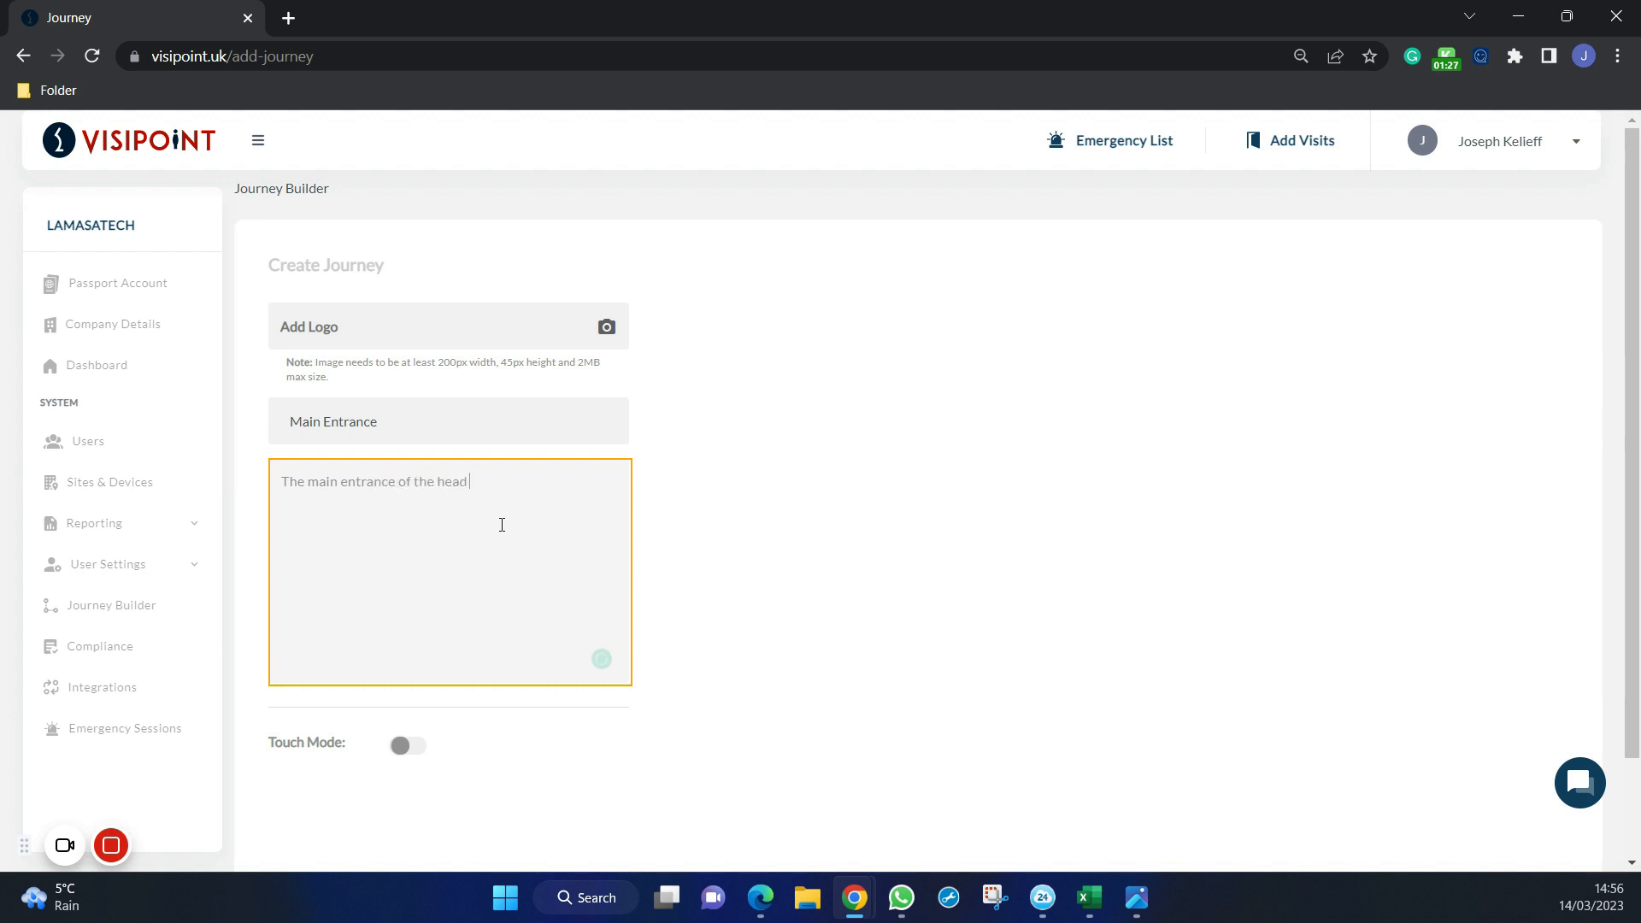
pyautogui.write('office building')
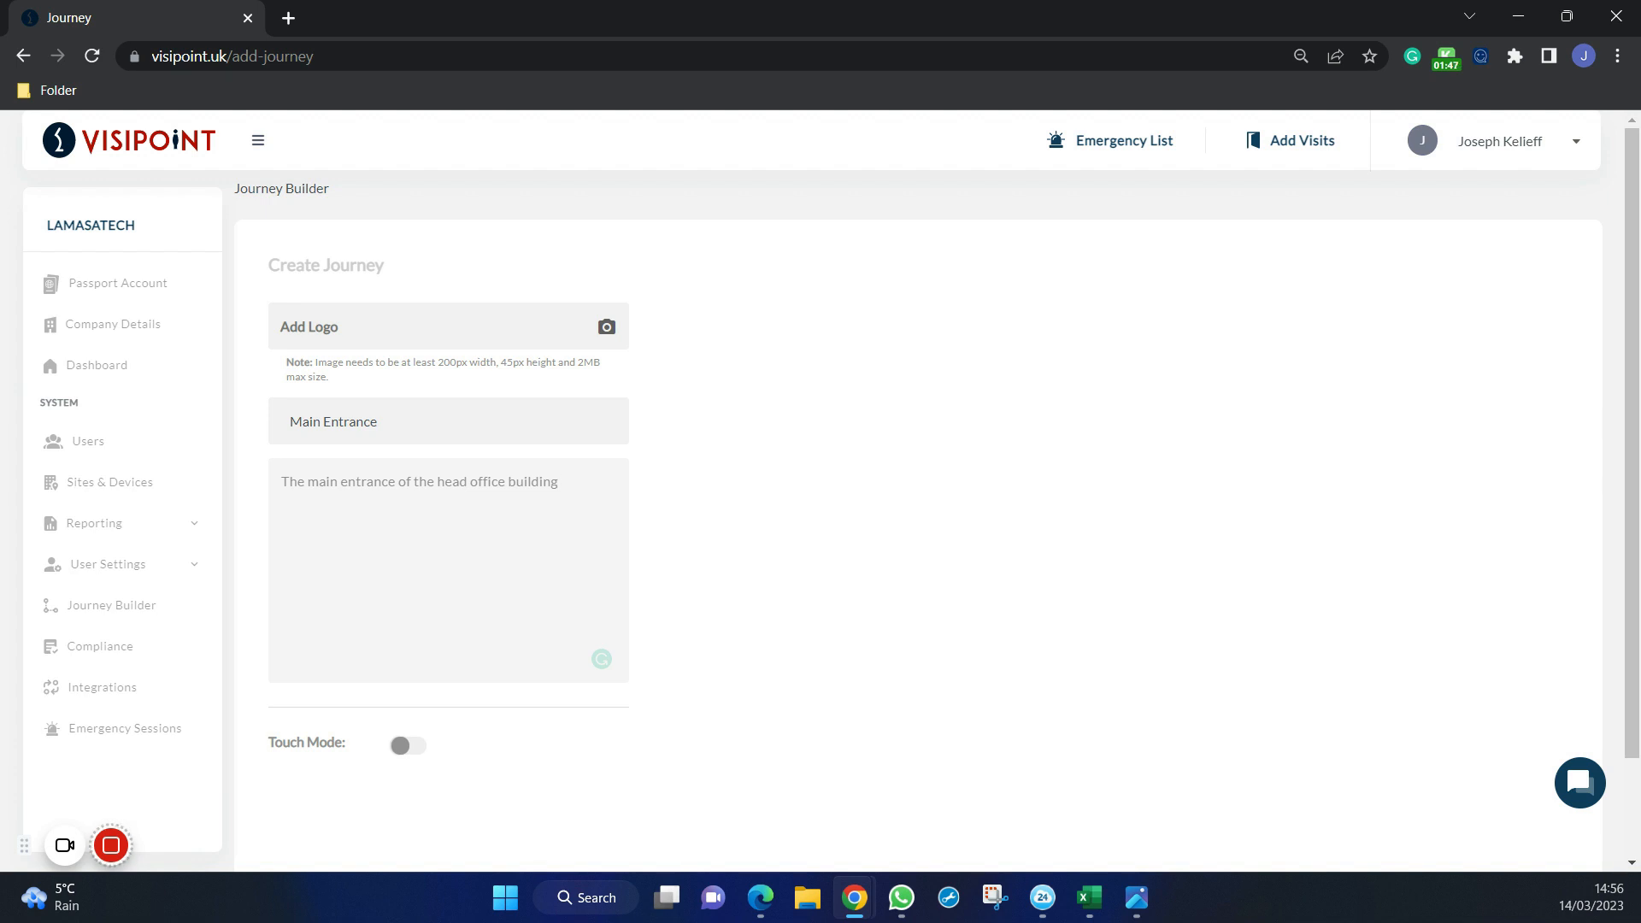
# Step: Enable Touch Mode with private name match for the journey and proceed to creating its flow
pyautogui.click(407, 747)
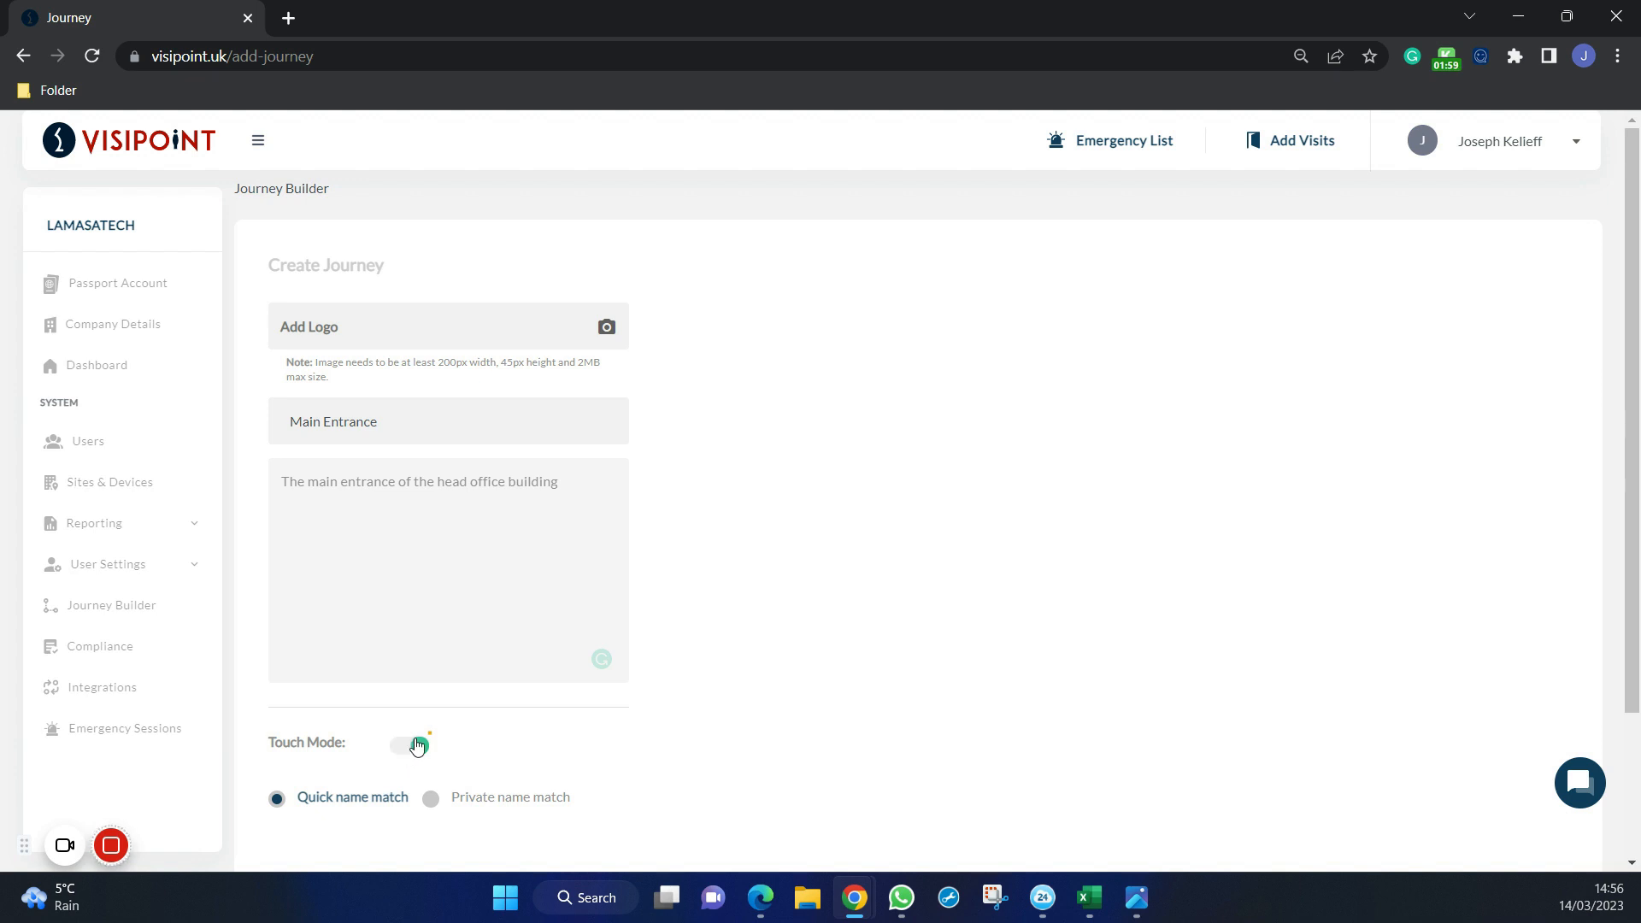
pyautogui.click(407, 749)
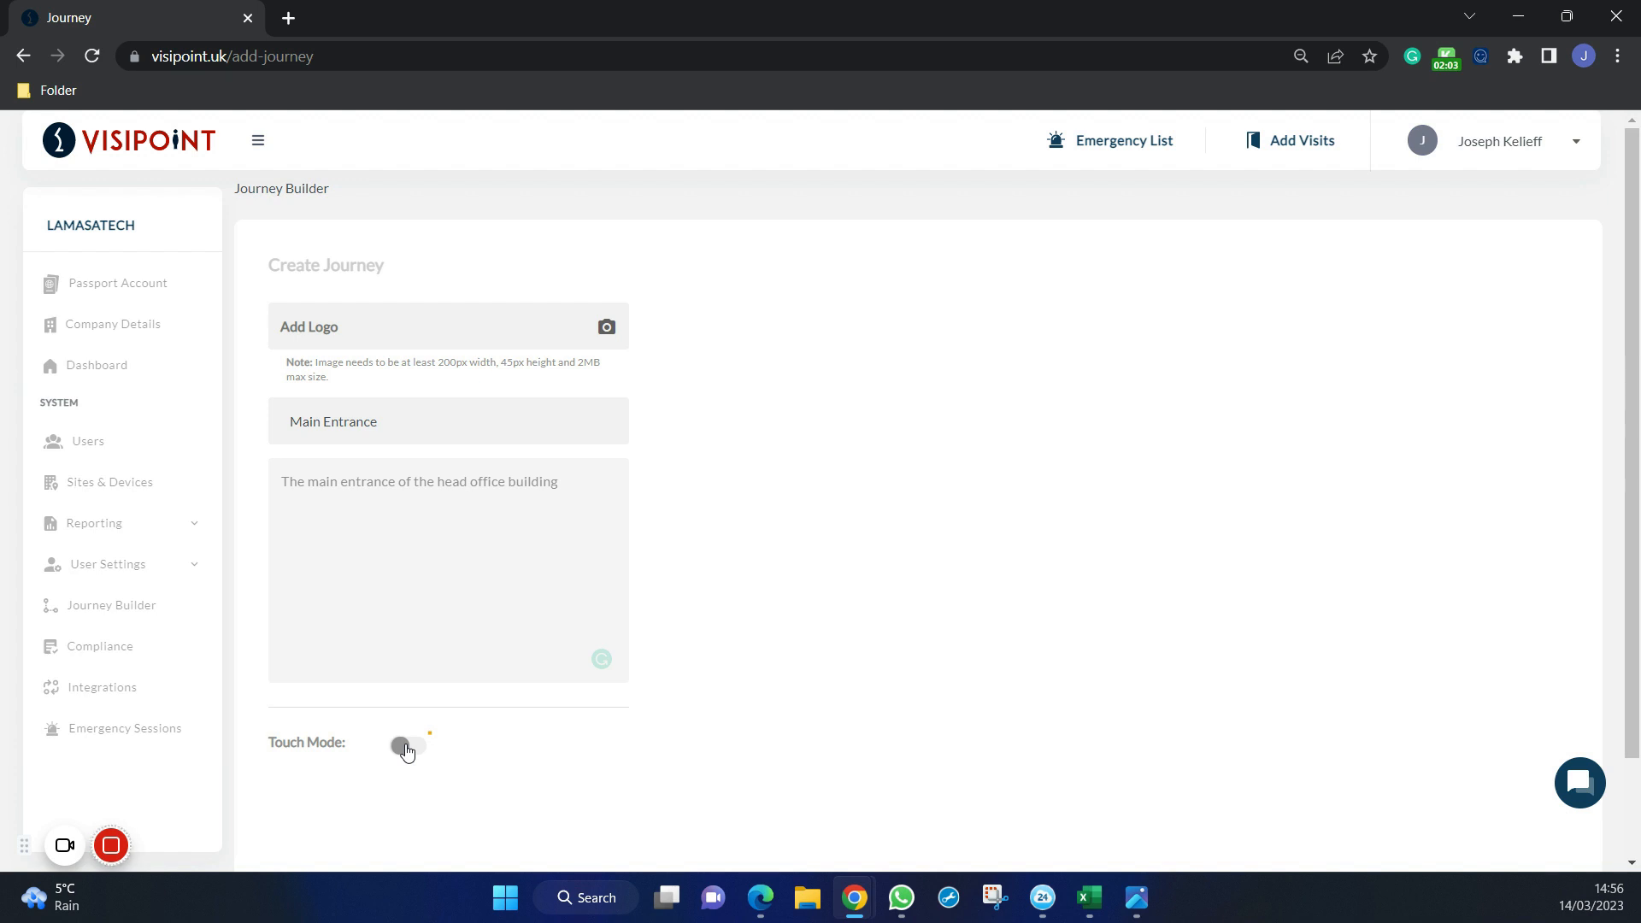
pyautogui.click(409, 748)
pyautogui.scroll(-2, 571, 689)
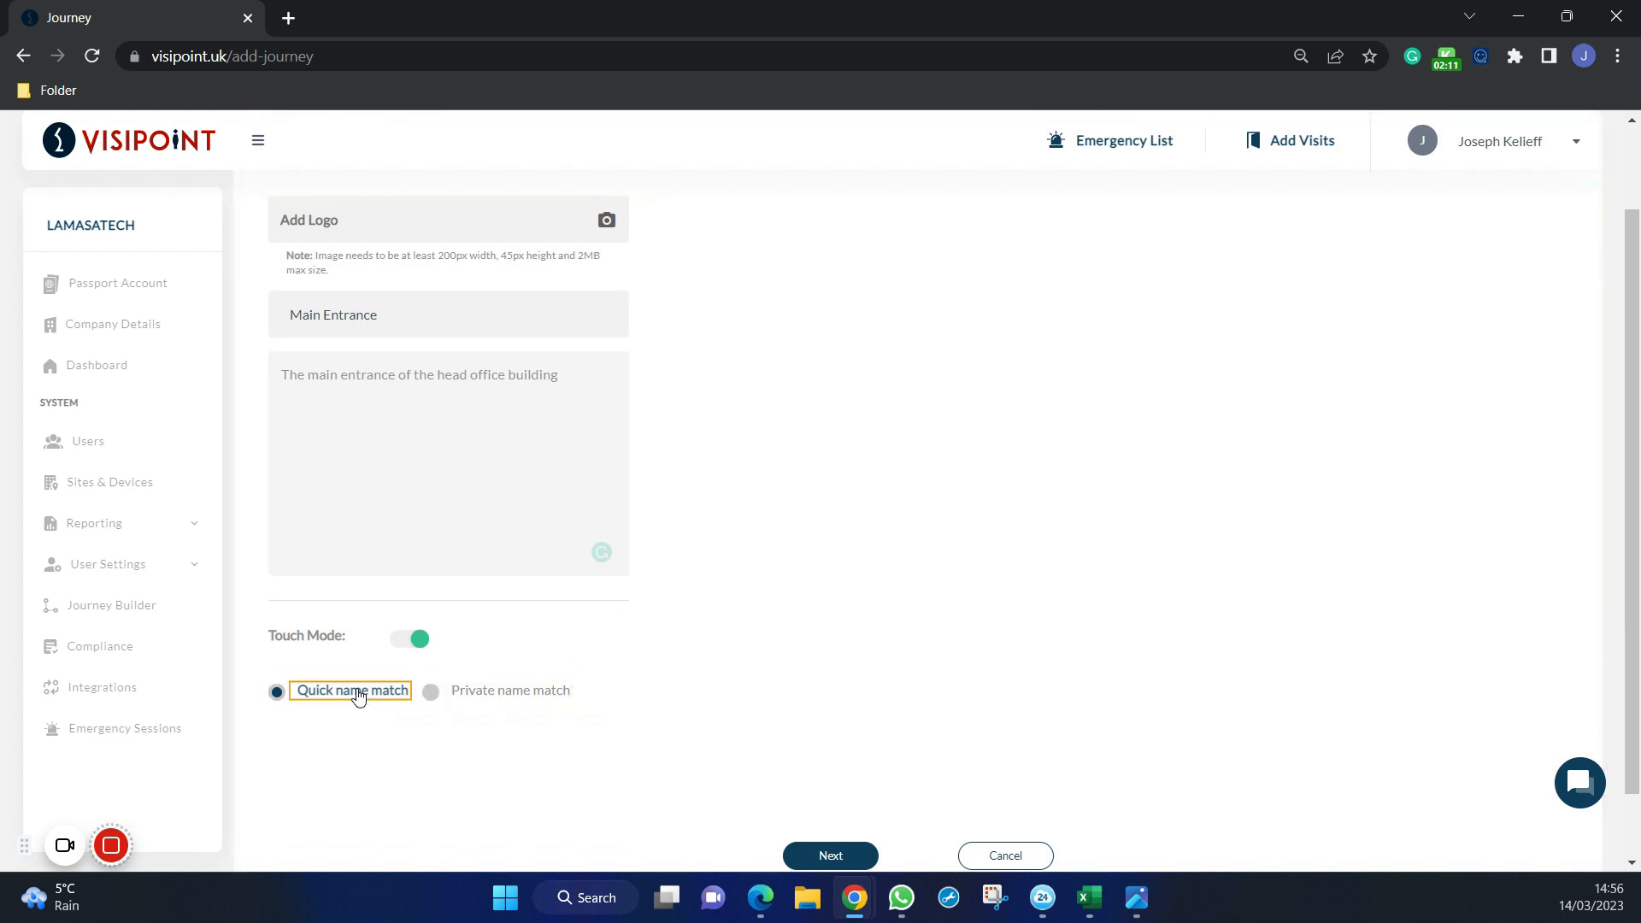
pyautogui.click(446, 698)
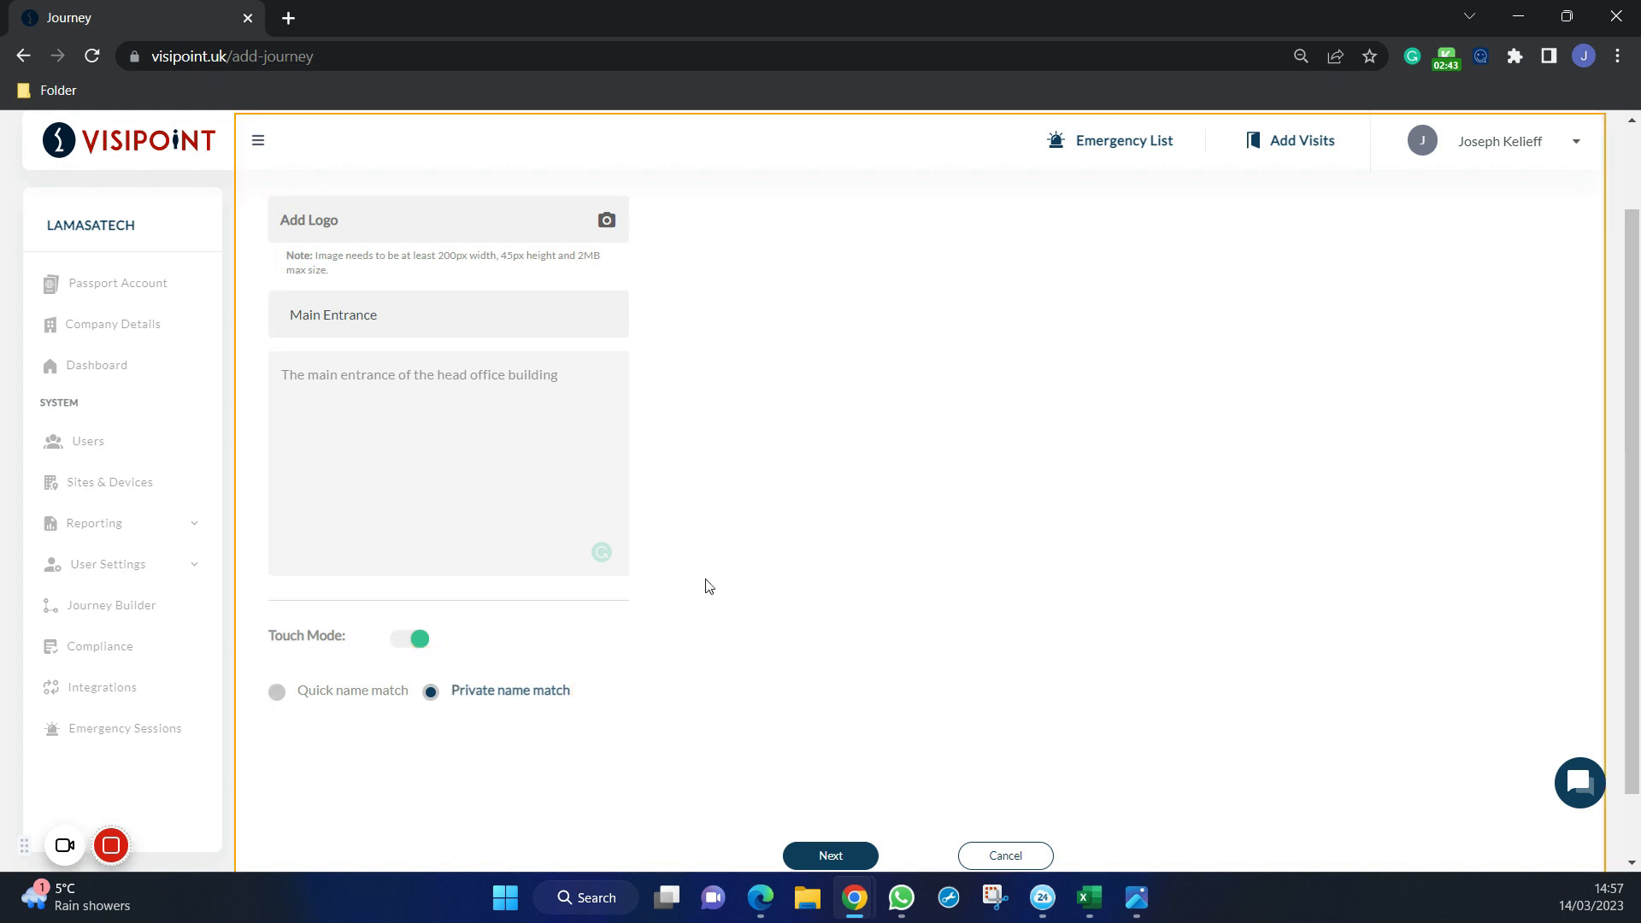
pyautogui.scroll(-1, 891, 532)
pyautogui.scroll(-1, 891, 533)
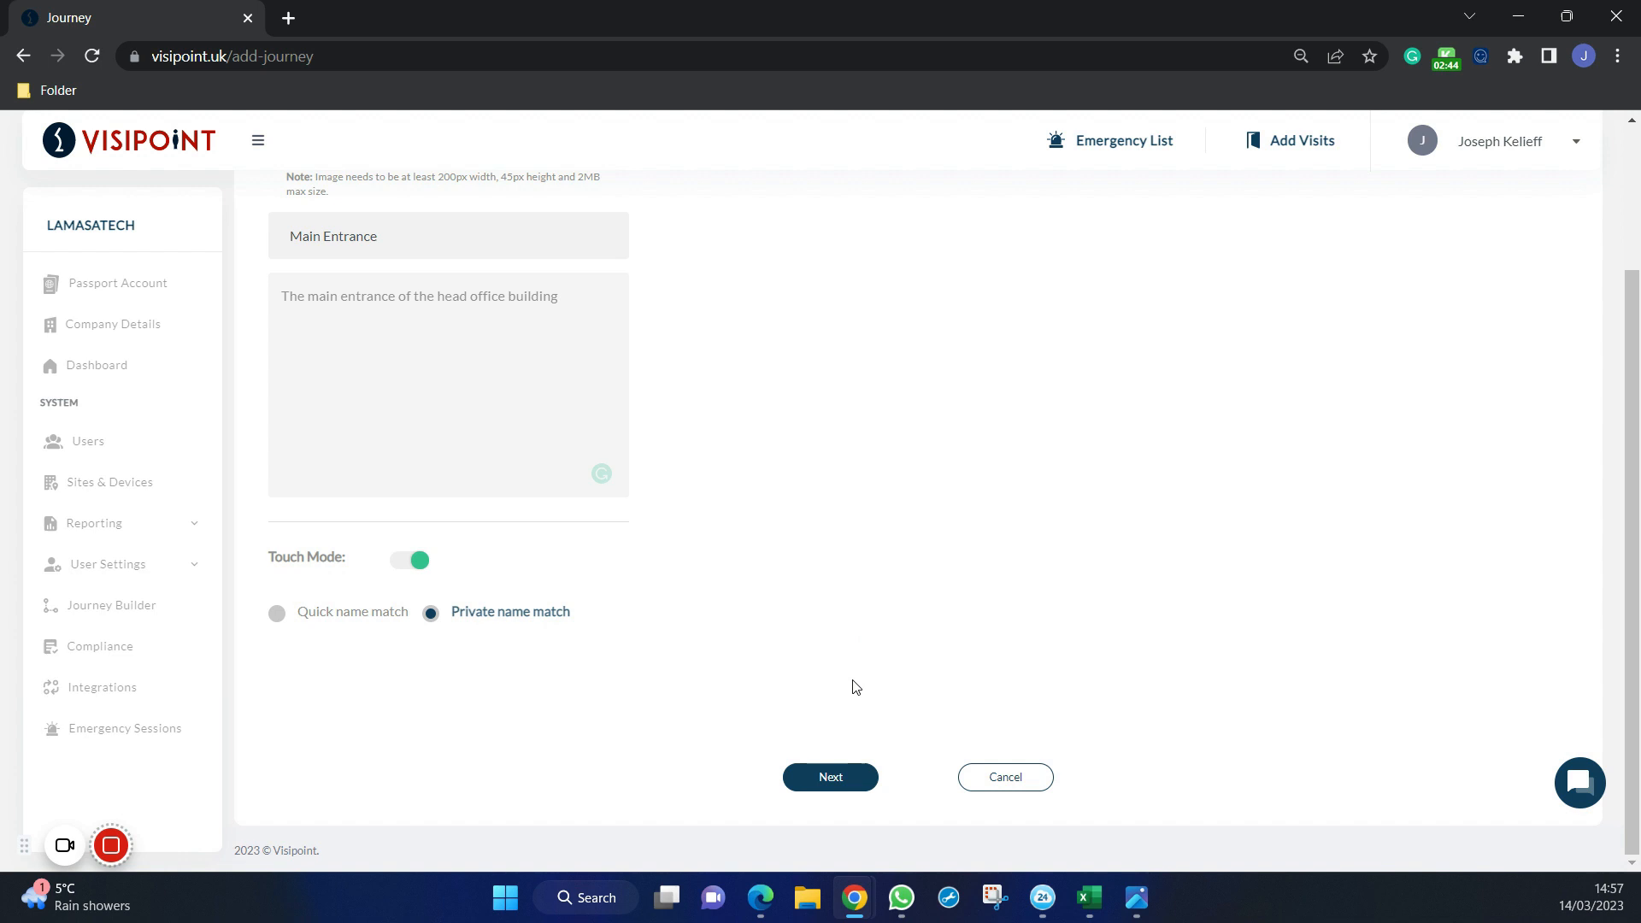
pyautogui.click(829, 777)
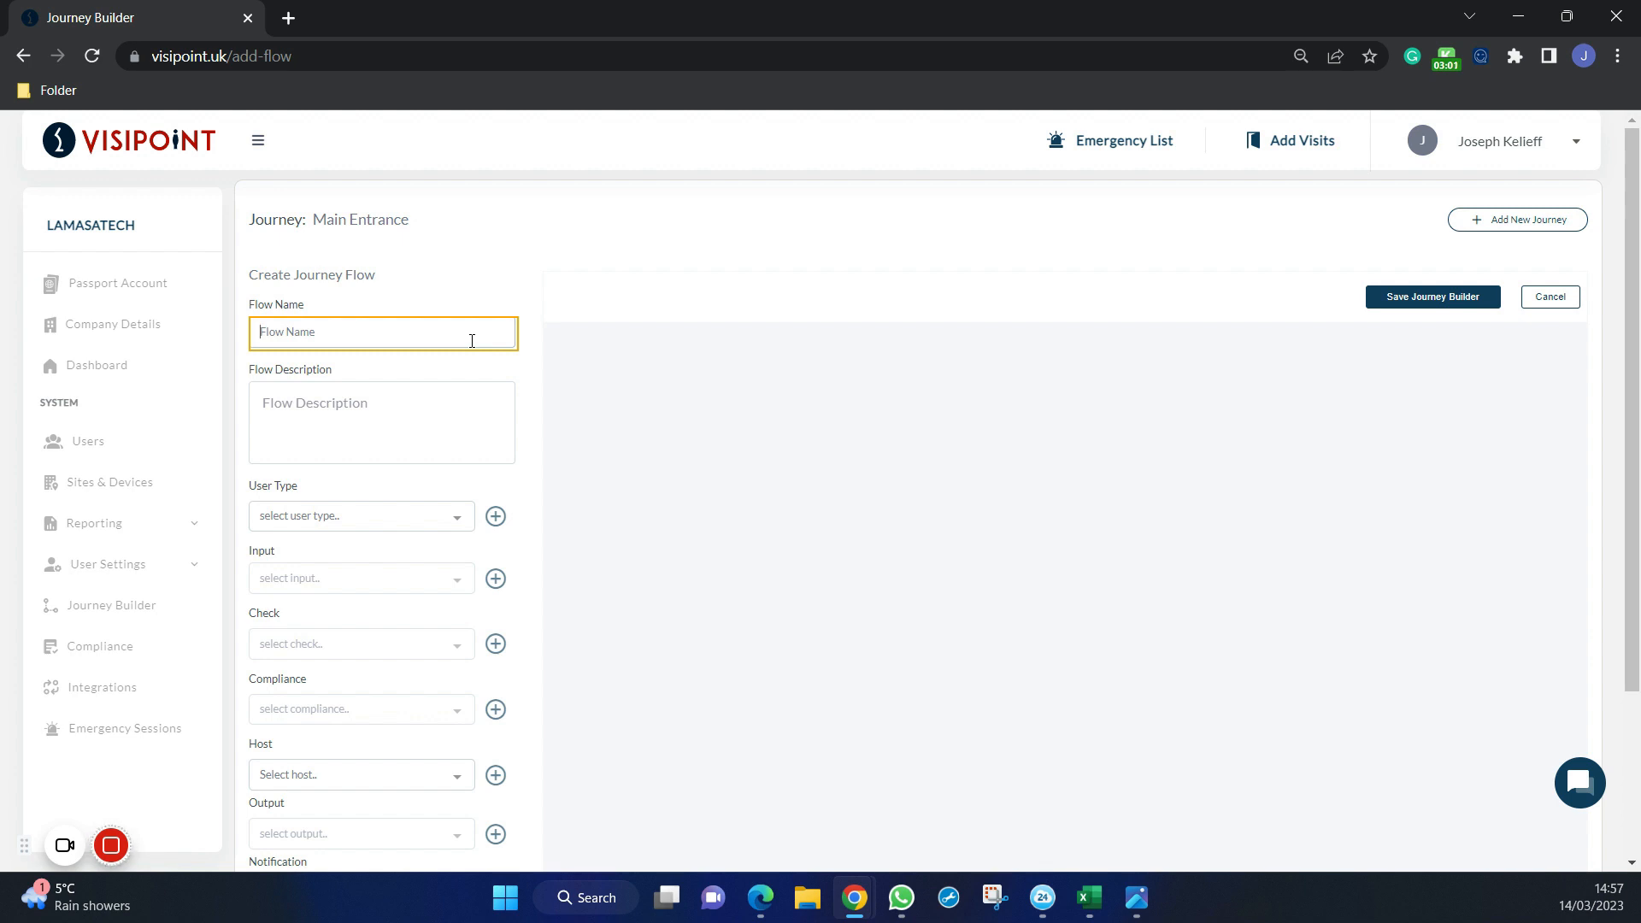
# Step: Name the flow "Visitors of head office" and describe it as "Only for visitors to the head office site"
pyautogui.write('Visitors of head office')
pyautogui.click(418, 363)
pyautogui.click(400, 398)
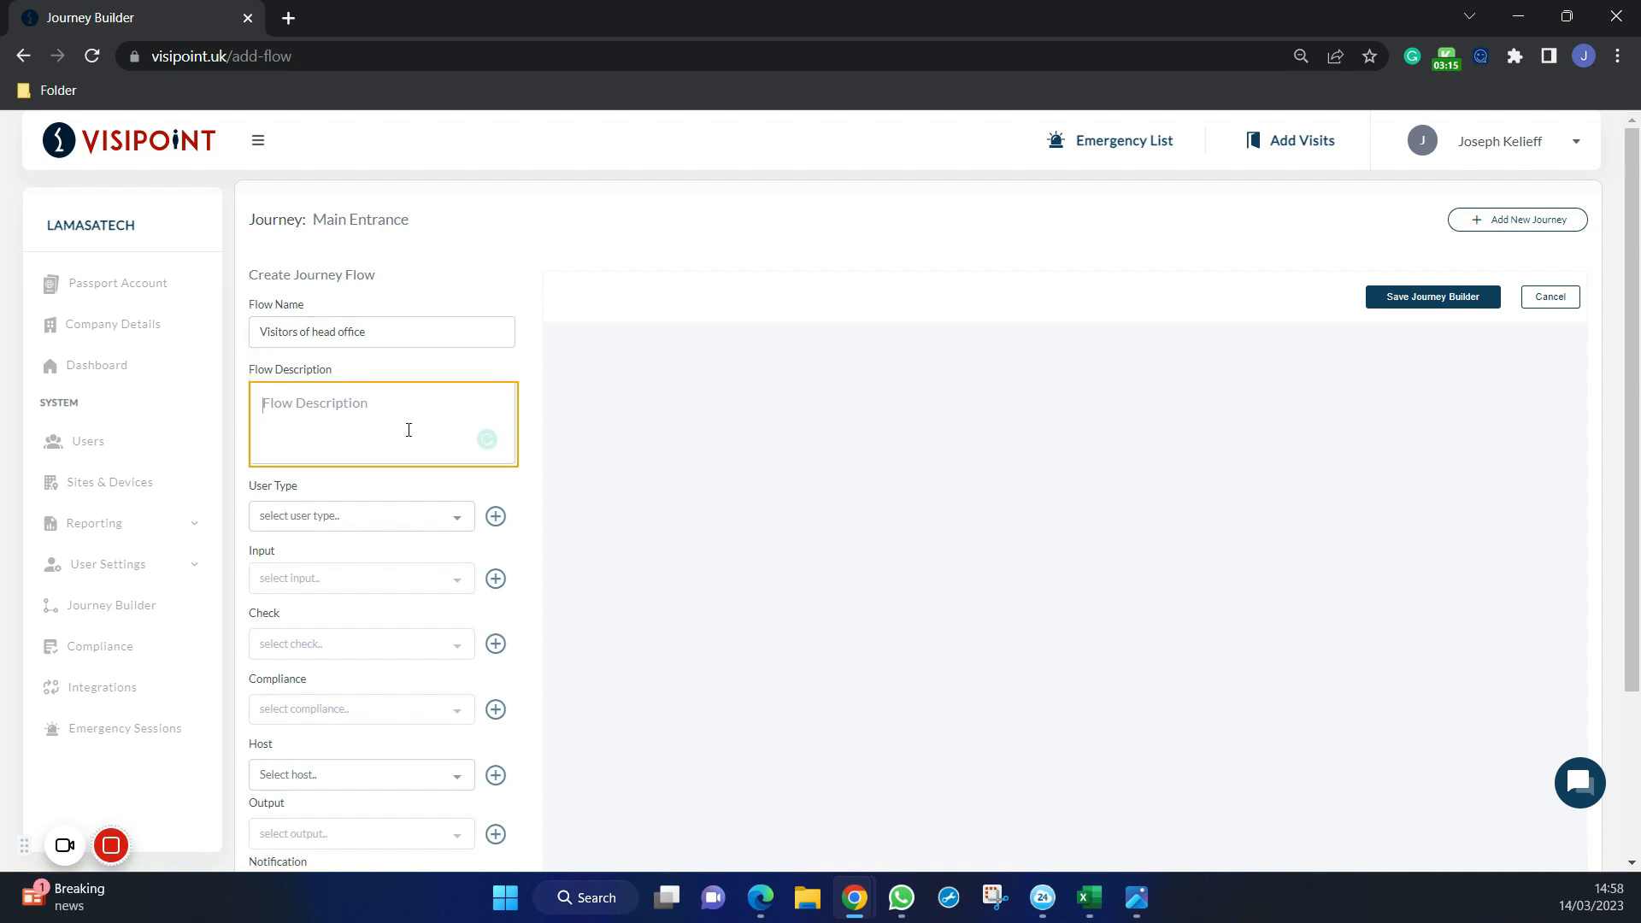
pyautogui.write('Only for visitors to the head office site')
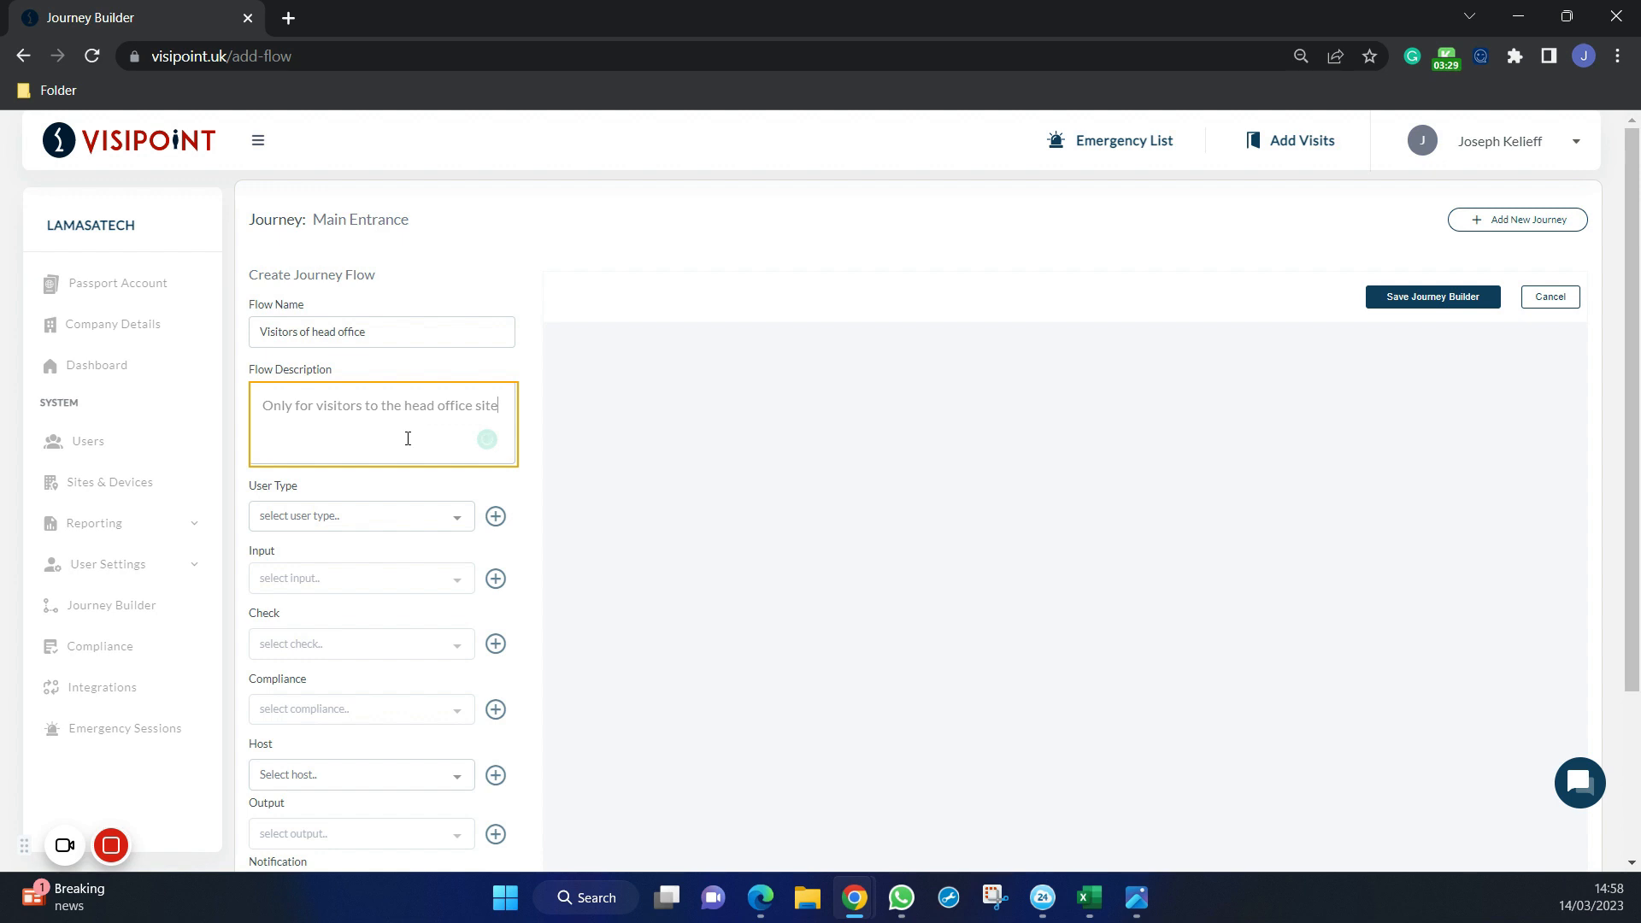
# Step: Set the flow's user type to Visitor and its input method to QR Code
pyautogui.click(448, 527)
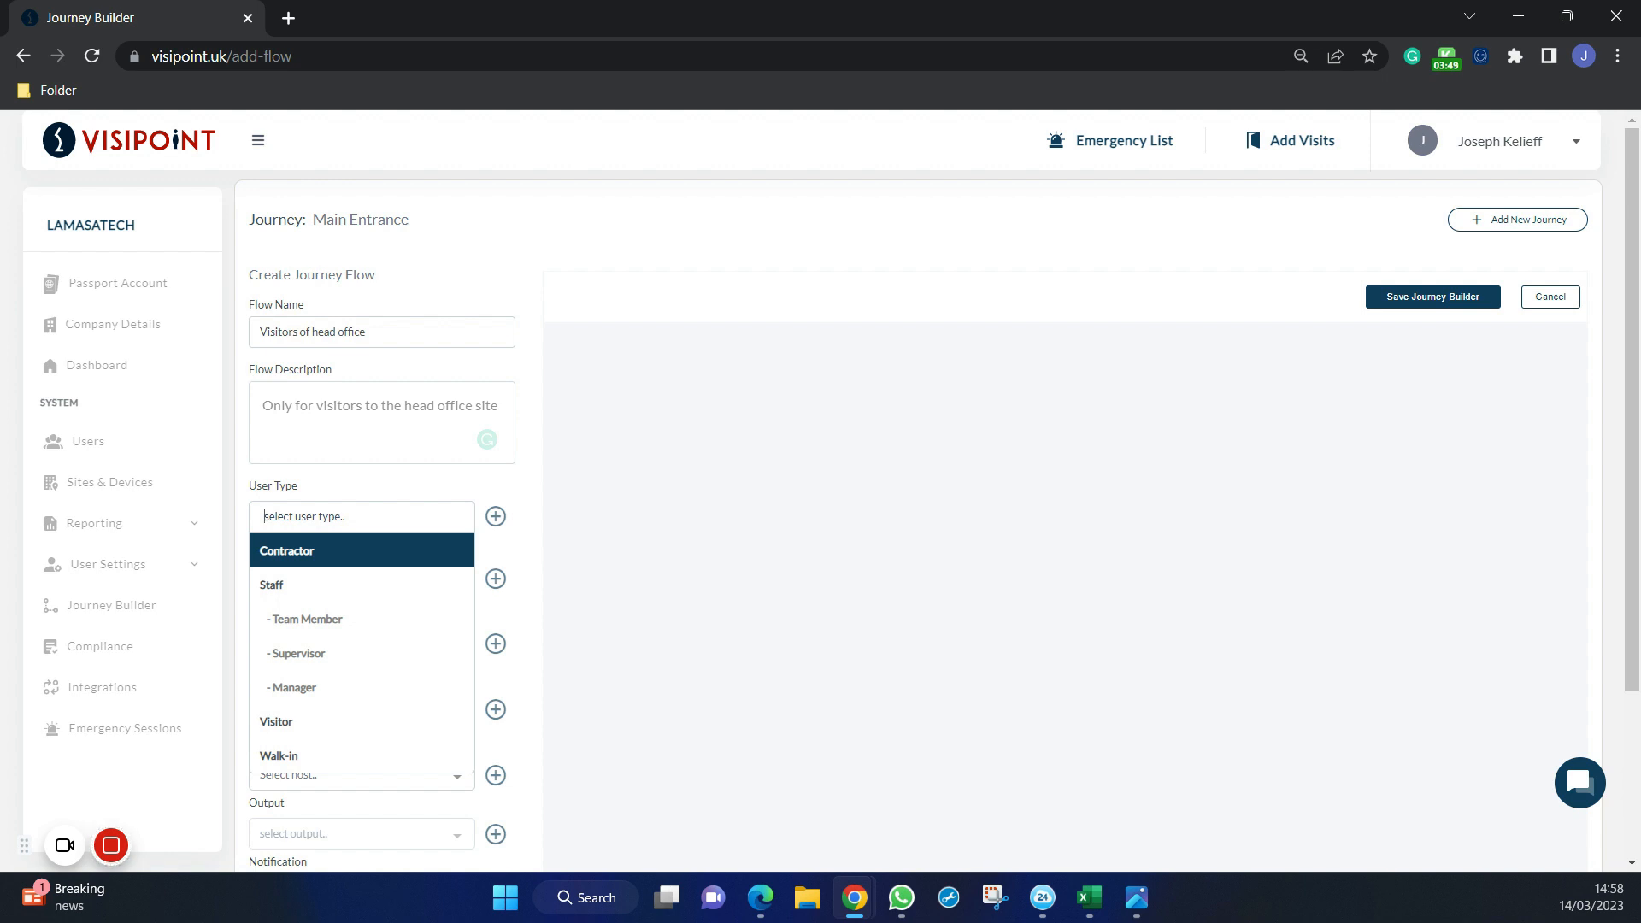
pyautogui.click(381, 723)
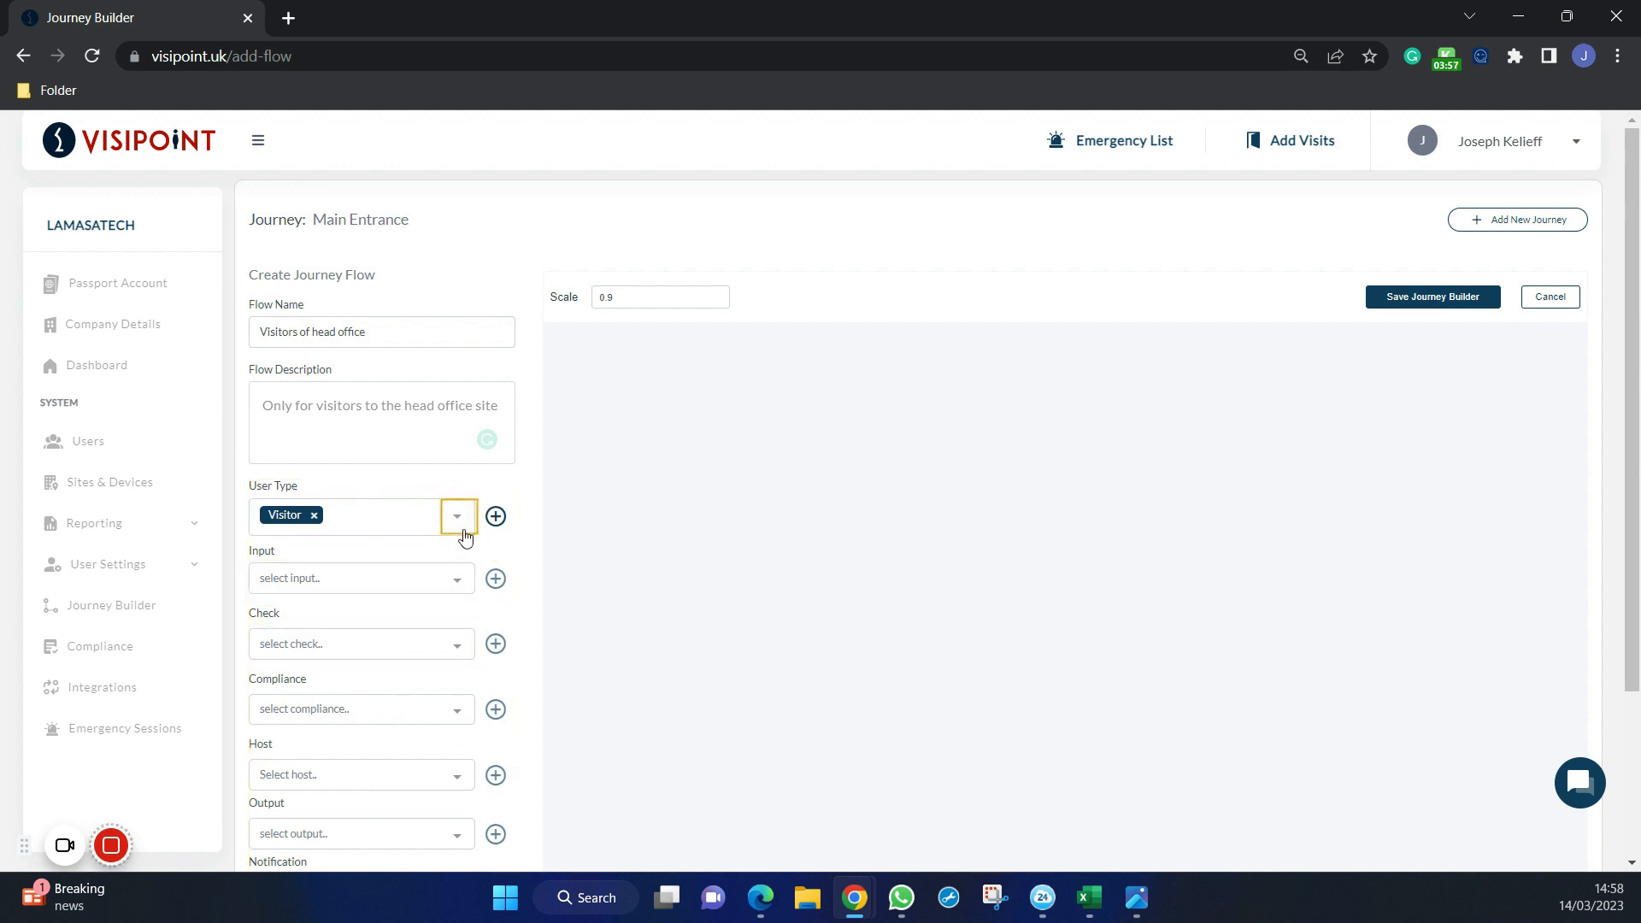
pyautogui.click(467, 585)
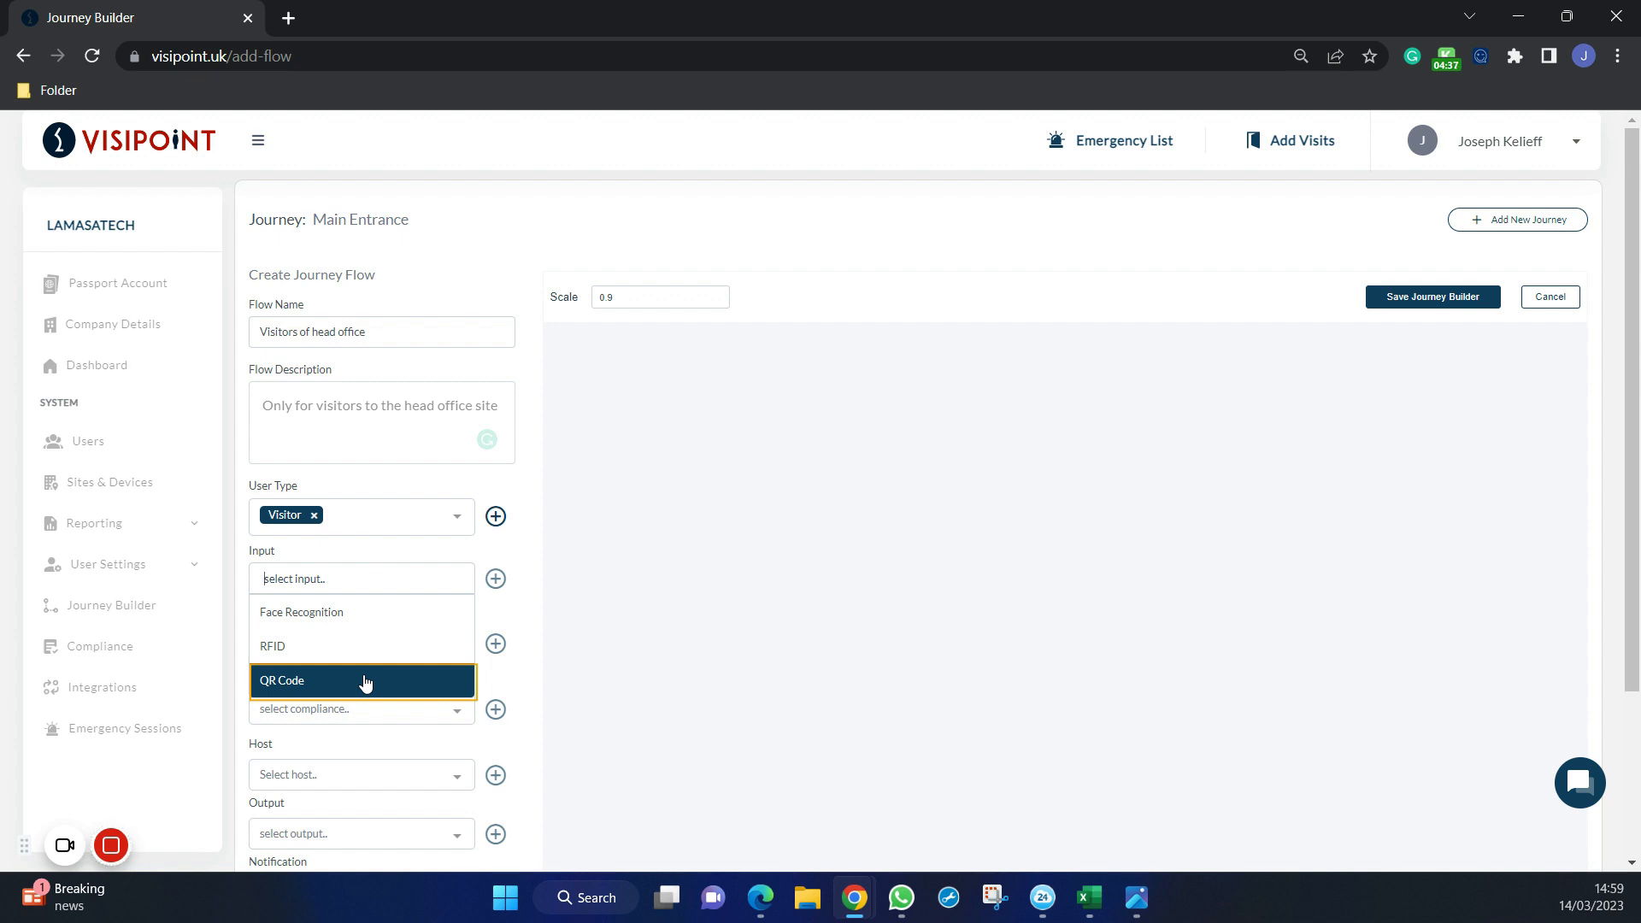
pyautogui.click(365, 681)
pyautogui.click(455, 575)
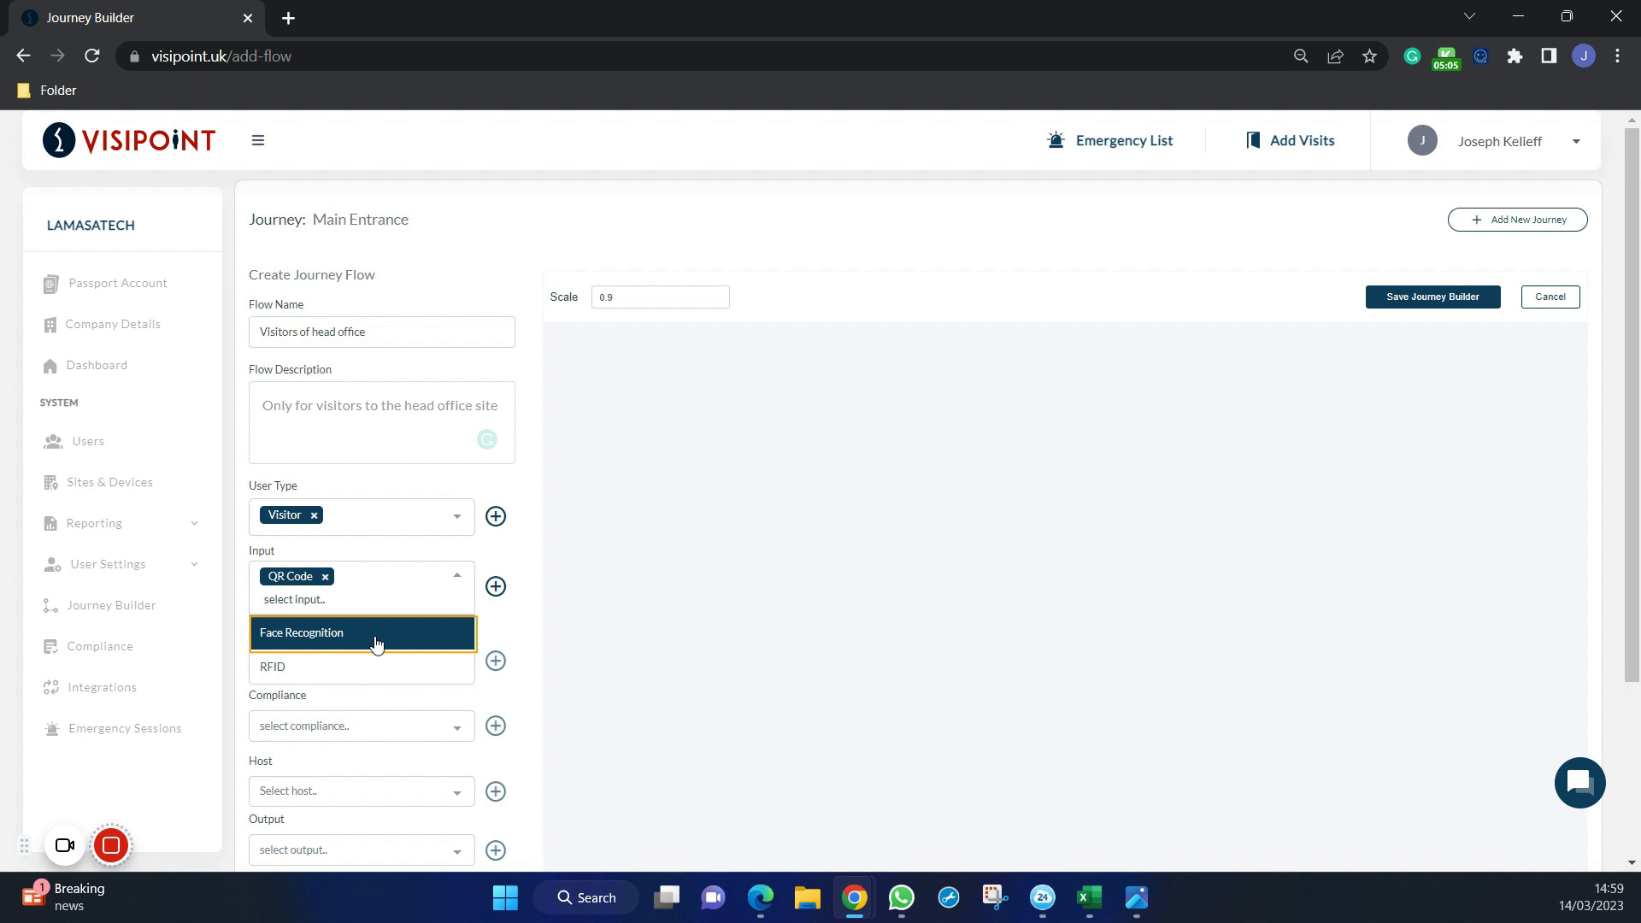
pyautogui.click(539, 630)
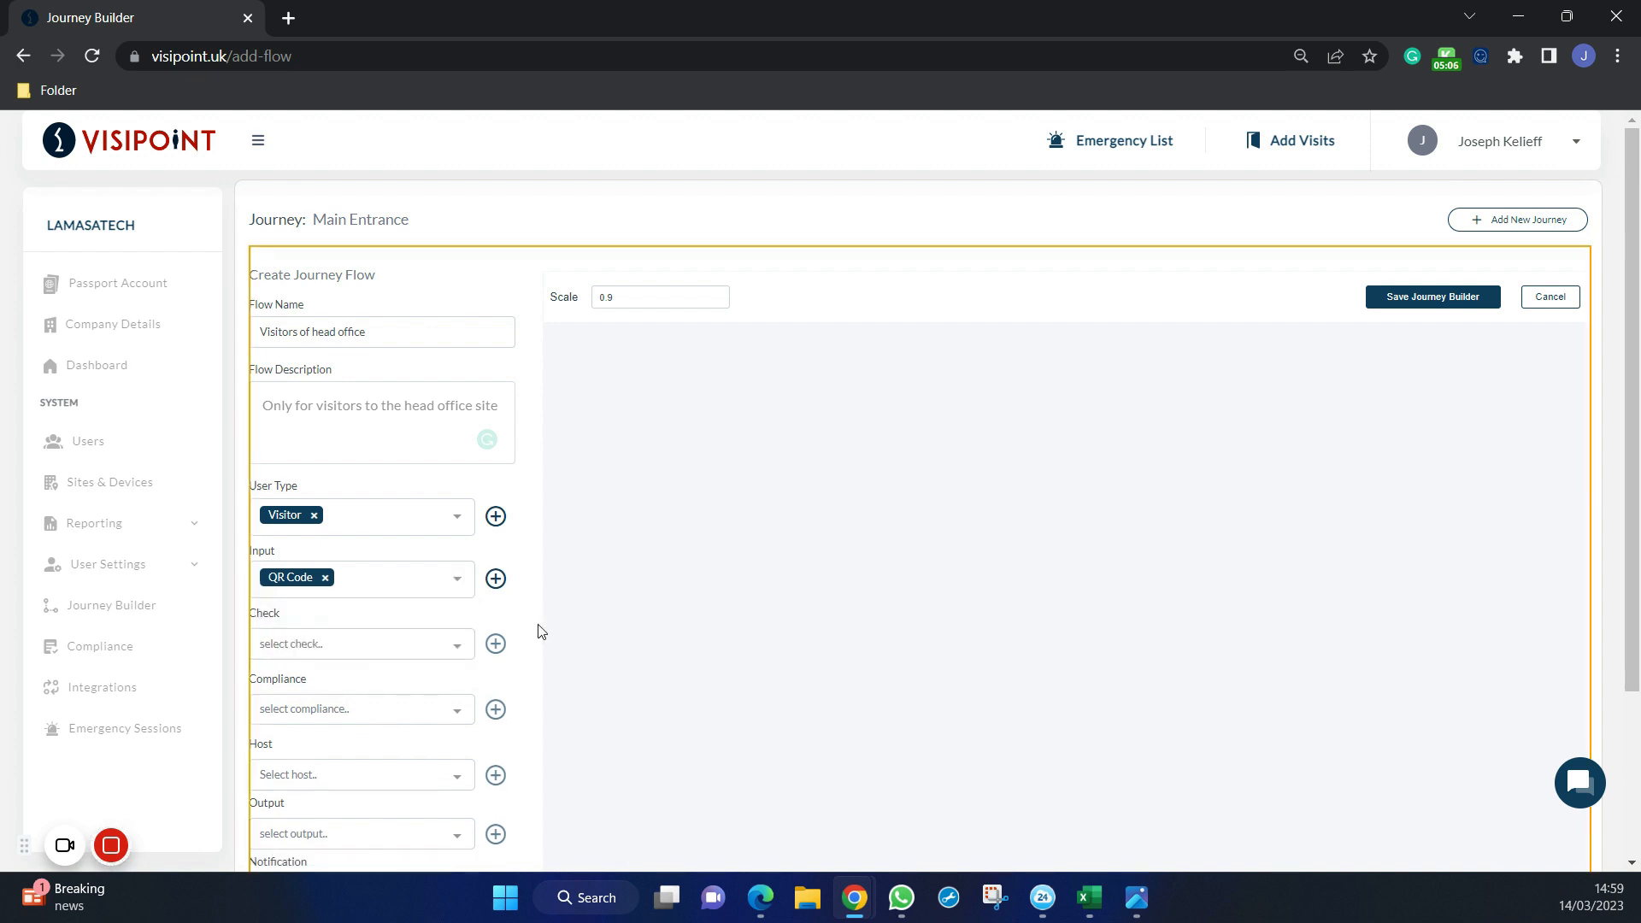
# Step: Add a Temperature check to the flow and view its check settings without changing them
pyautogui.click(448, 645)
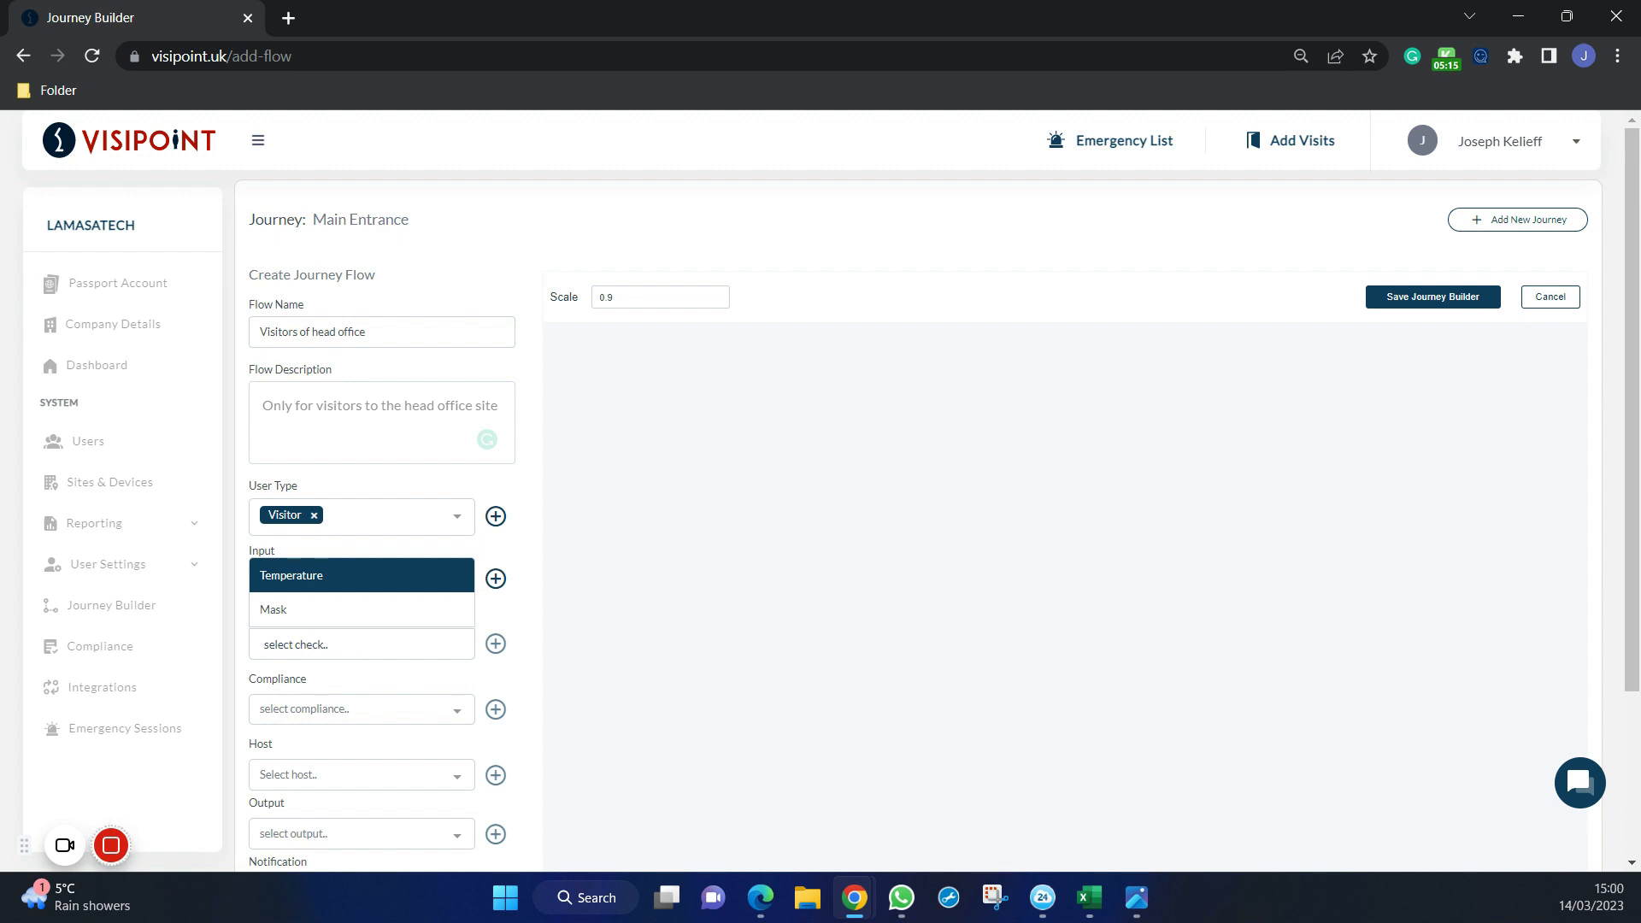
pyautogui.click(287, 576)
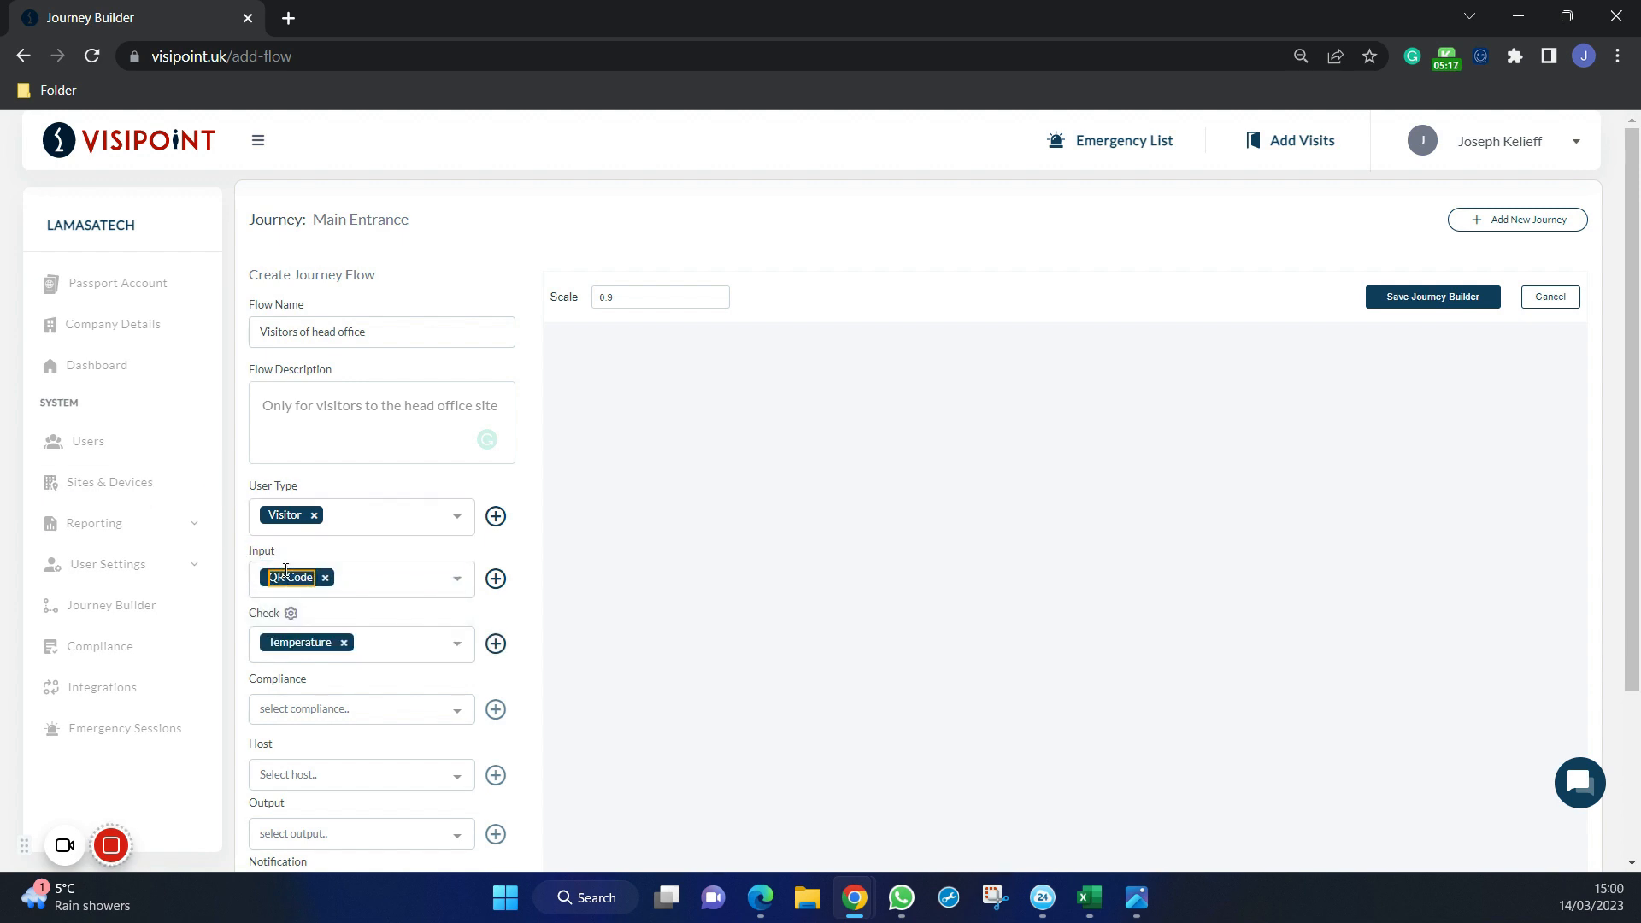
pyautogui.click(291, 616)
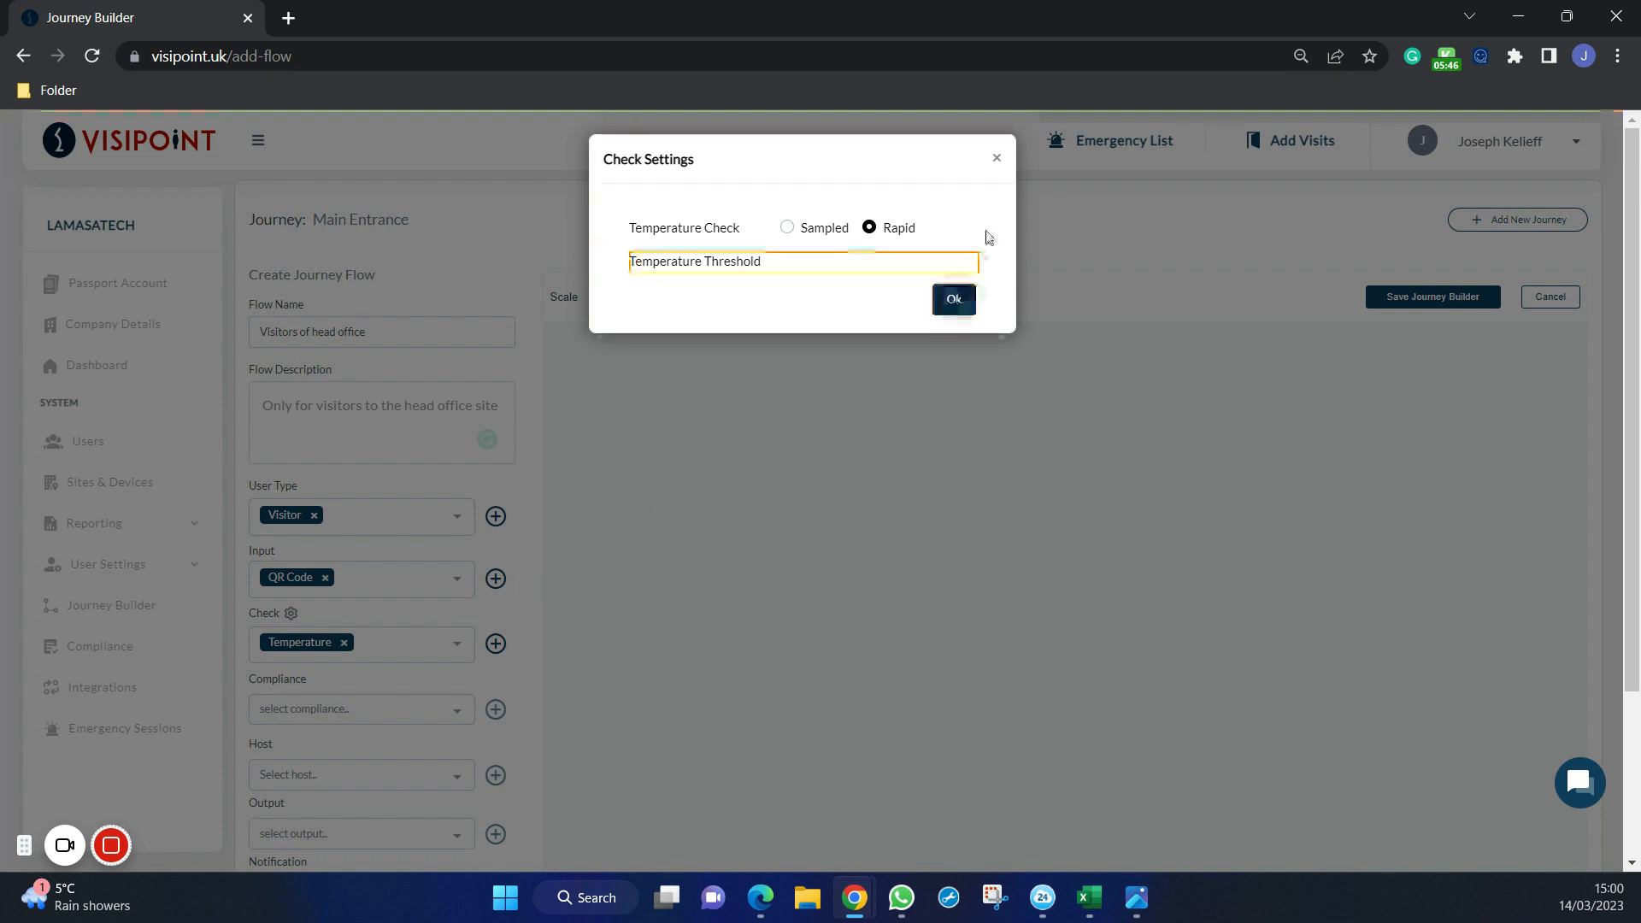
pyautogui.click(995, 159)
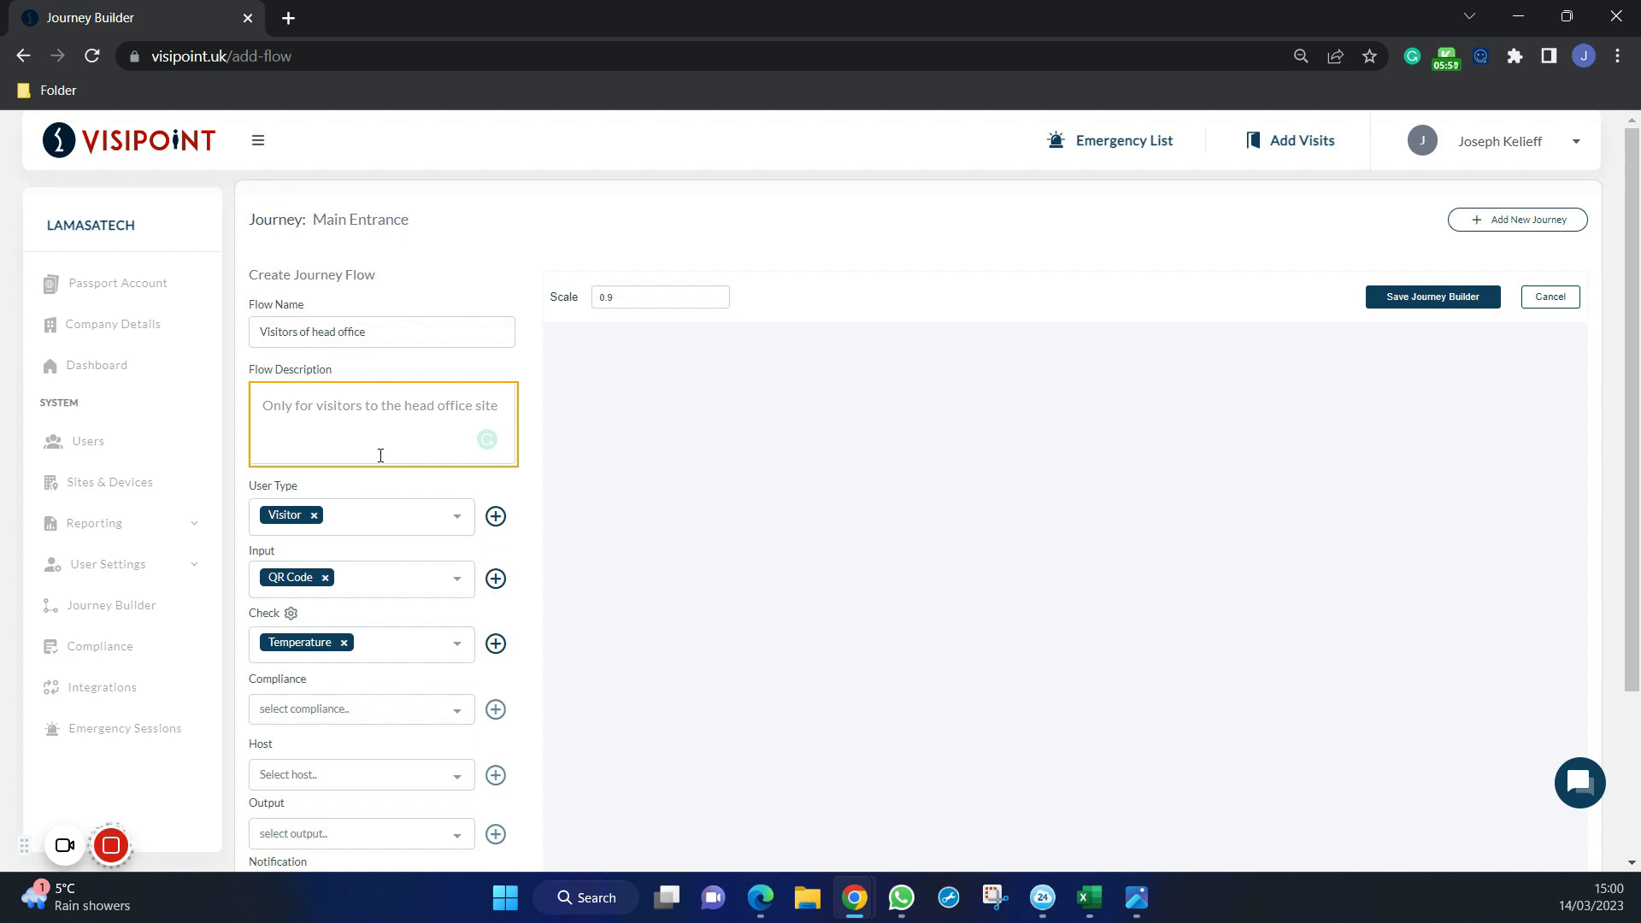
# Step: Add H&S compliance to the flow and review its compliance settings without saving changes
pyautogui.scroll(-1, 558, 522)
pyautogui.scroll(-1, 558, 522)
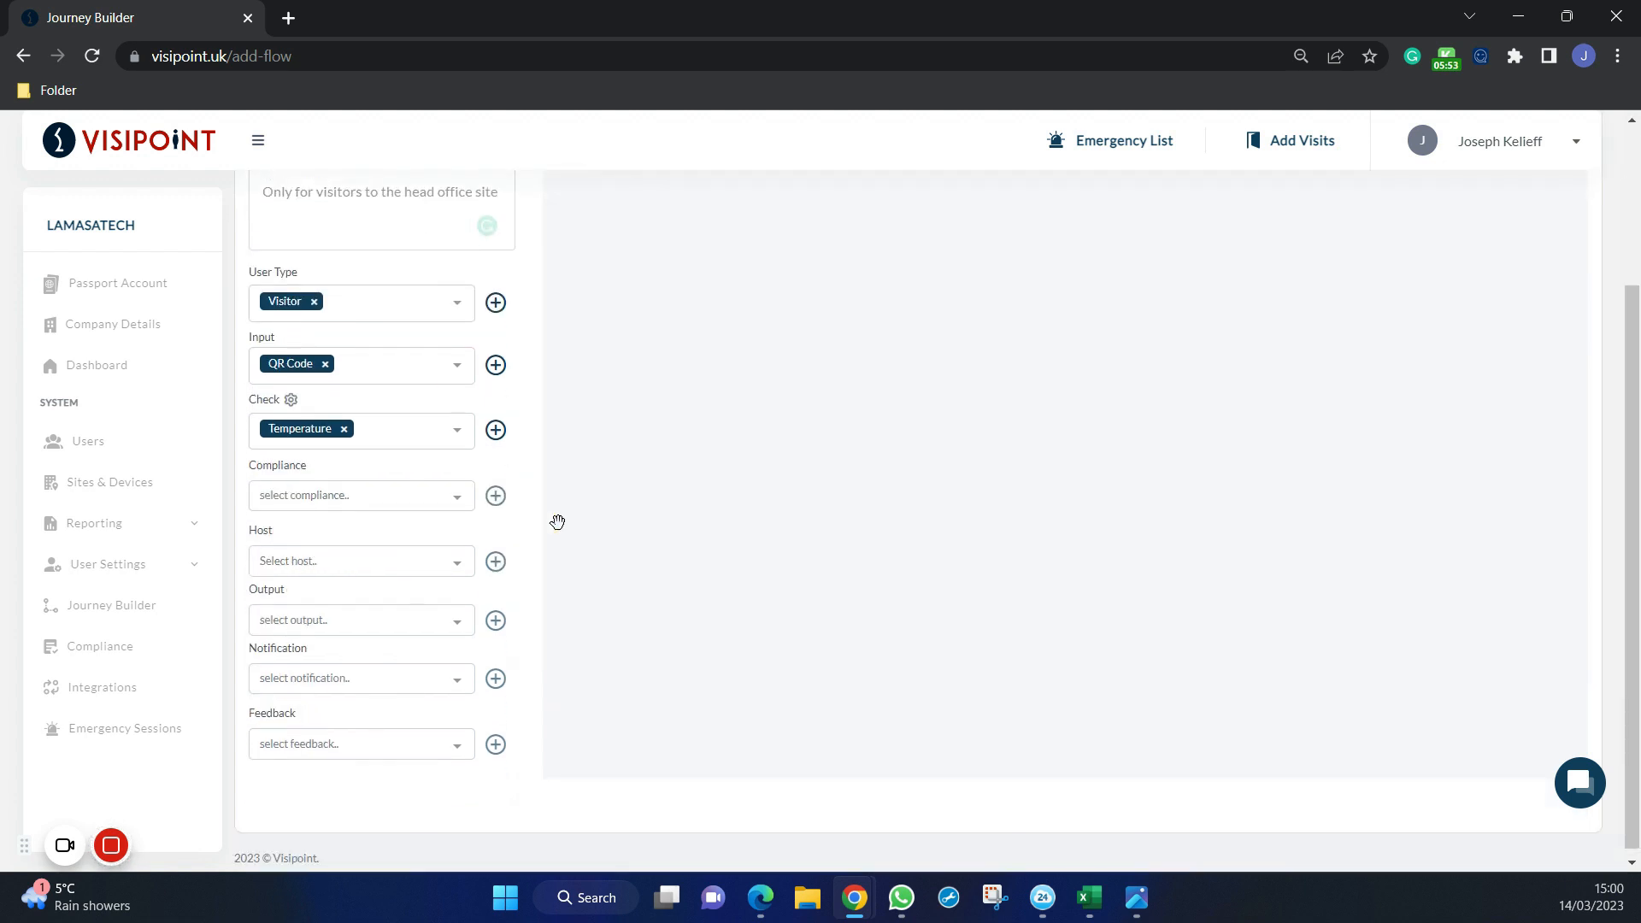
pyautogui.click(460, 493)
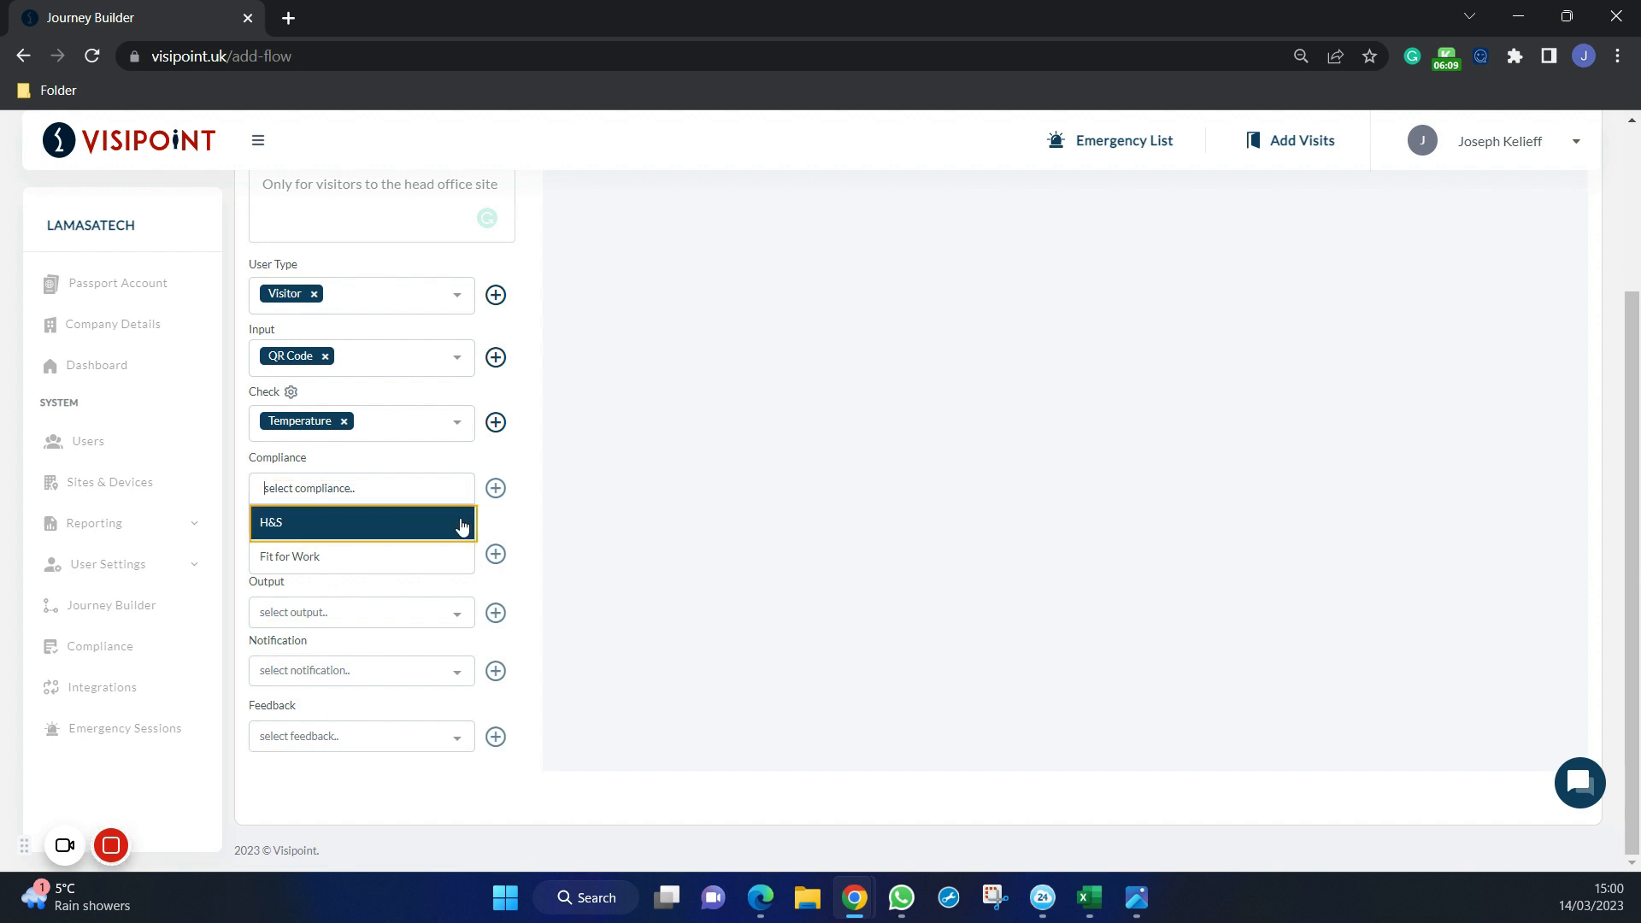
pyautogui.click(461, 524)
pyautogui.click(319, 459)
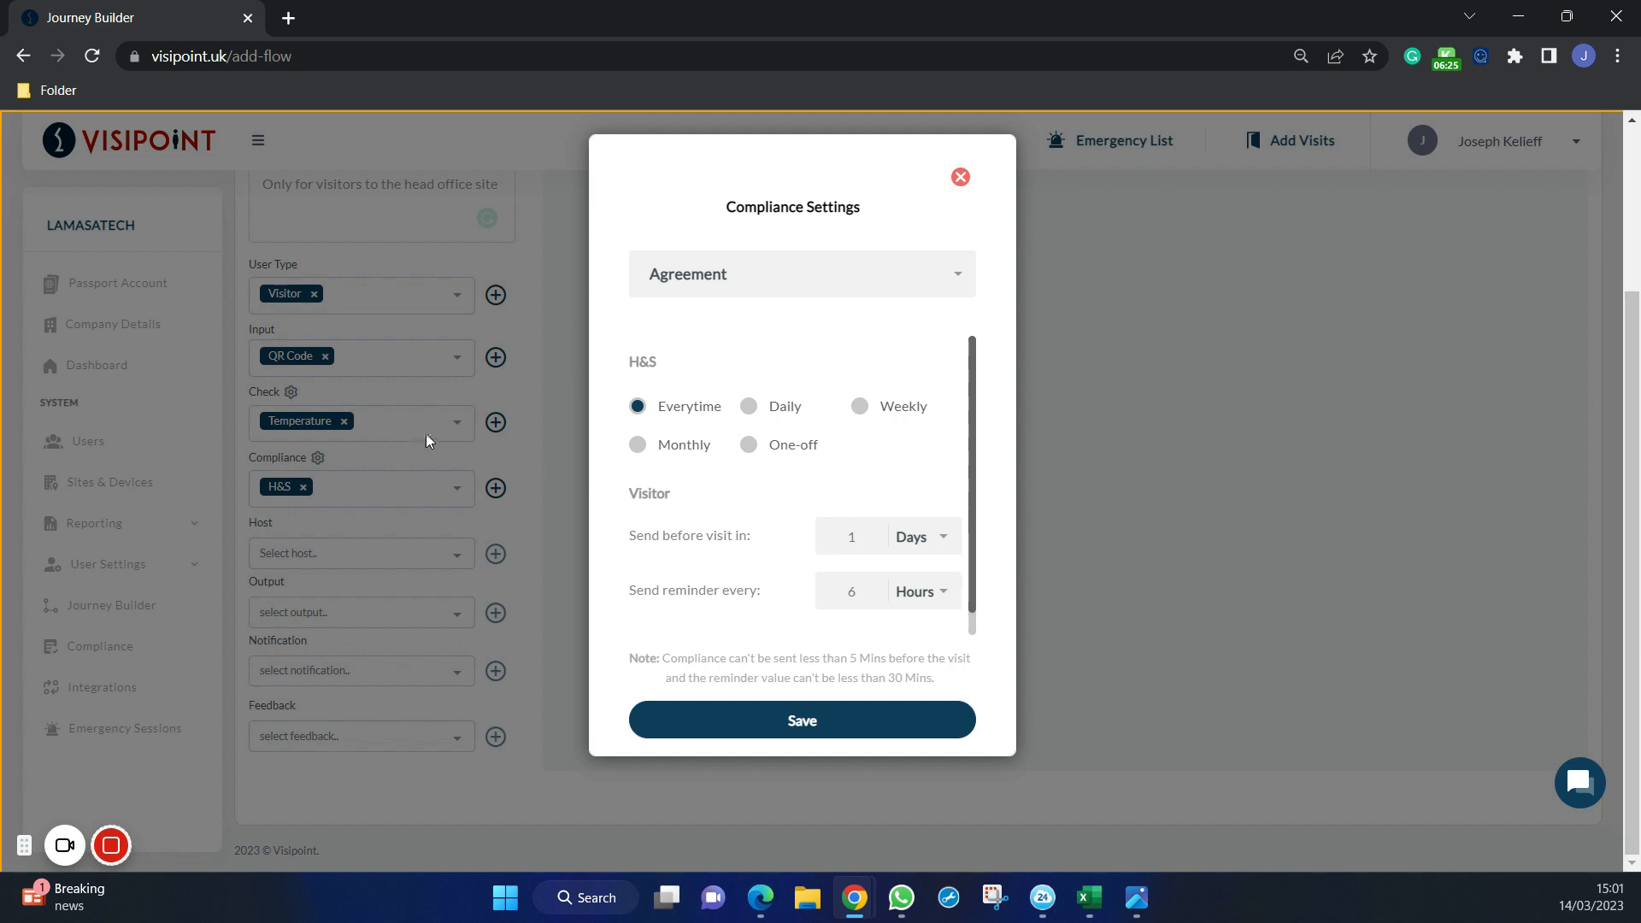
pyautogui.click(847, 538)
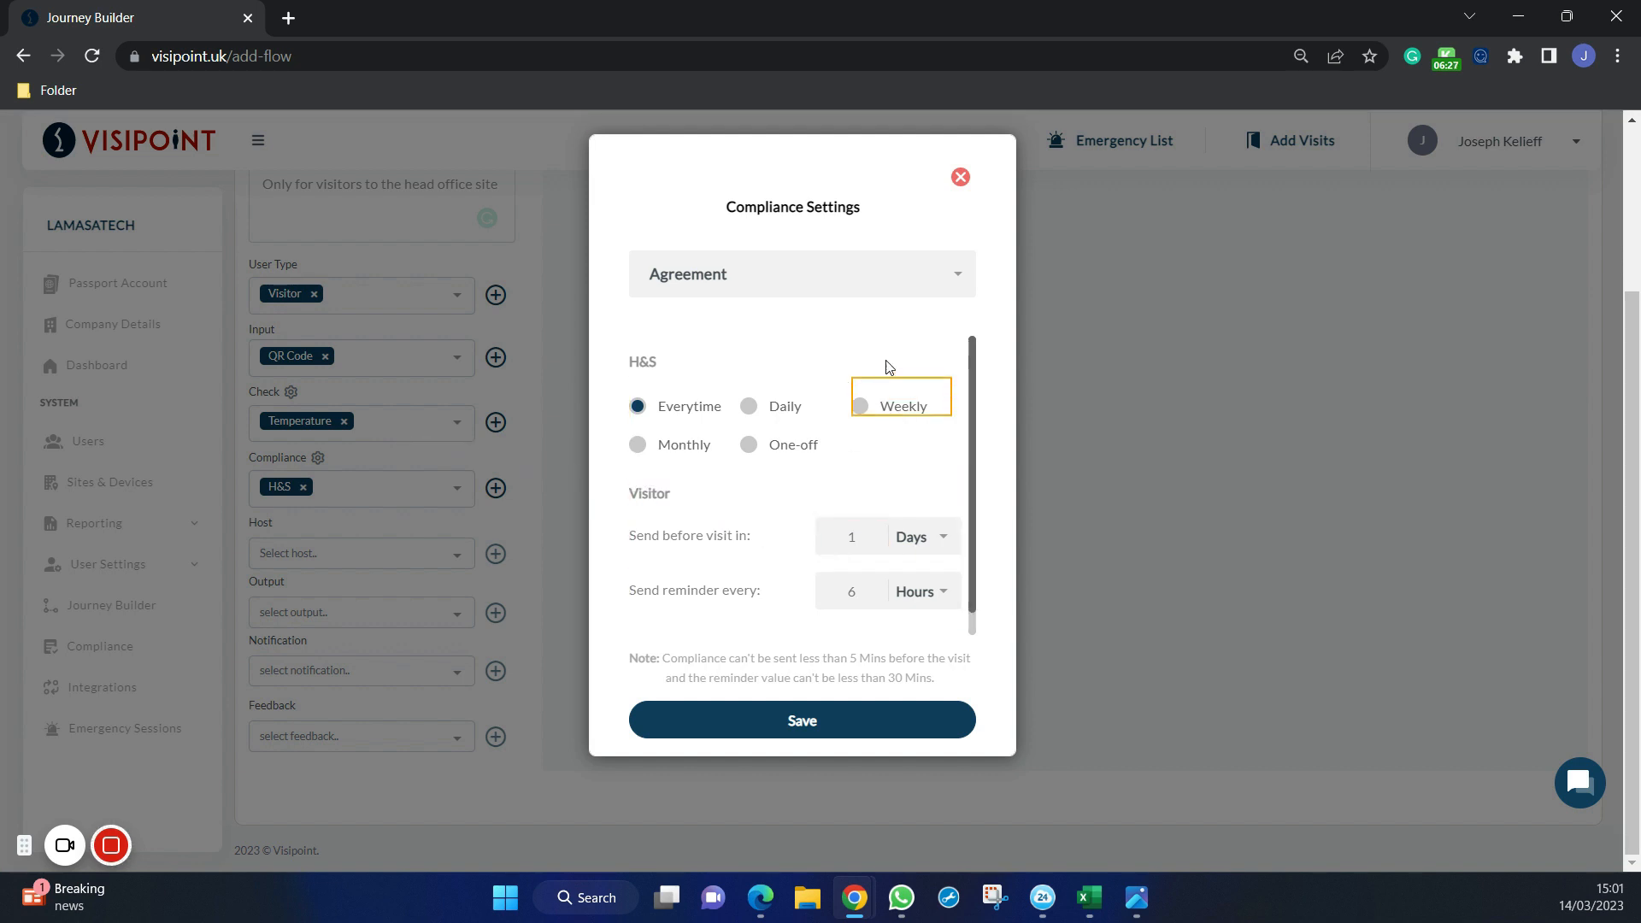
pyautogui.click(960, 177)
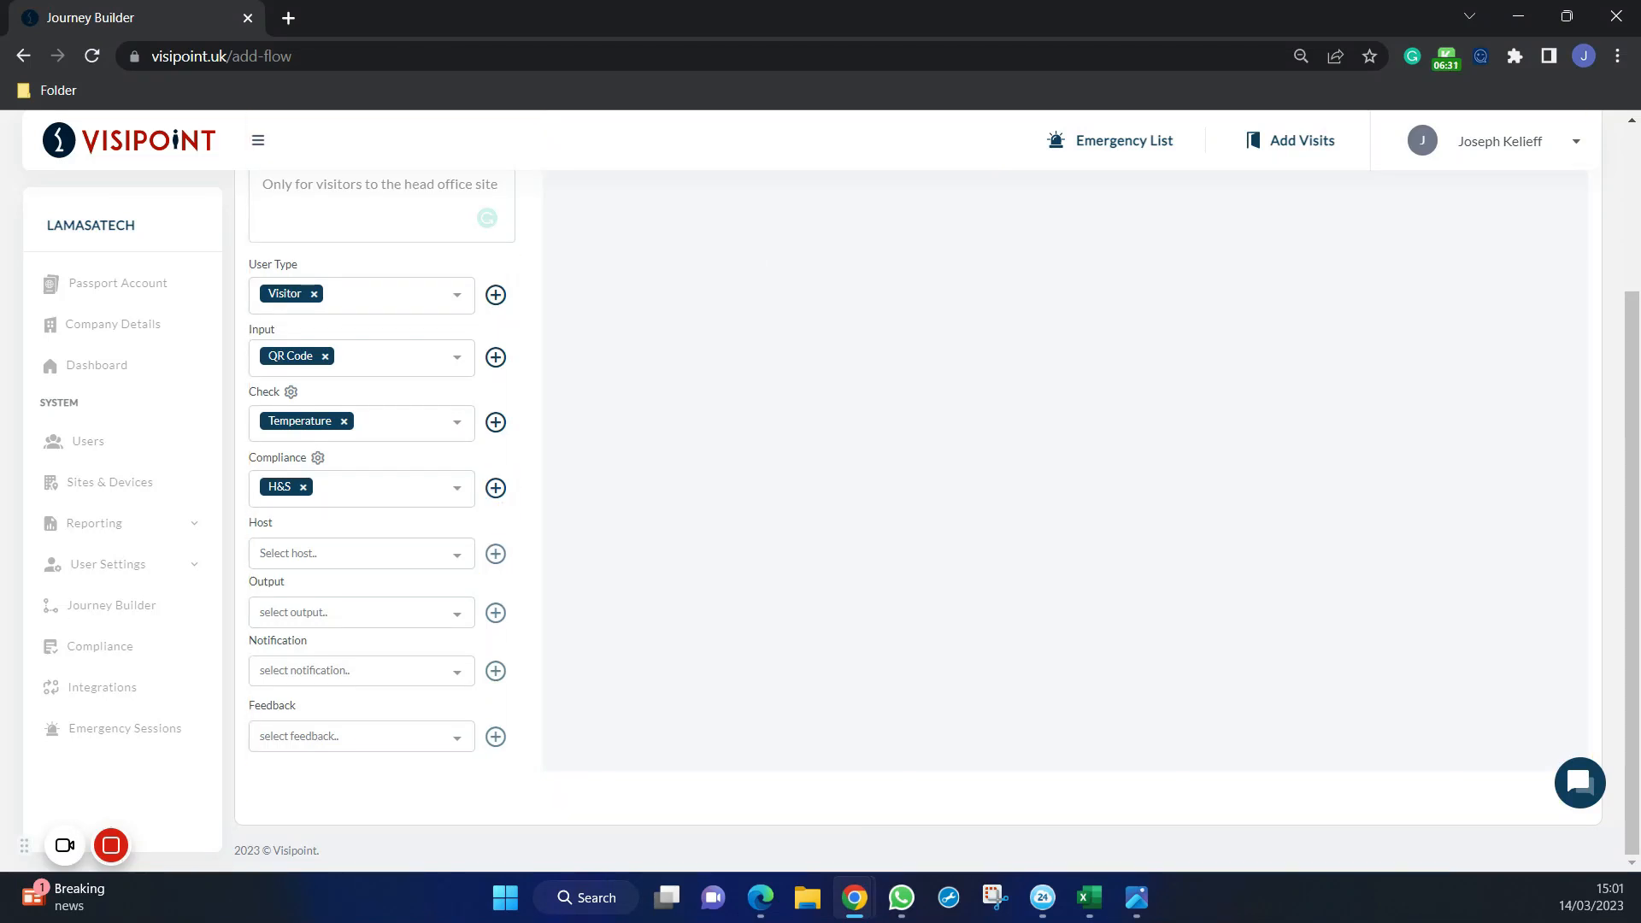
# Step: Set the flow's host to Staff and look over the host settings without saving changes
pyautogui.click(459, 559)
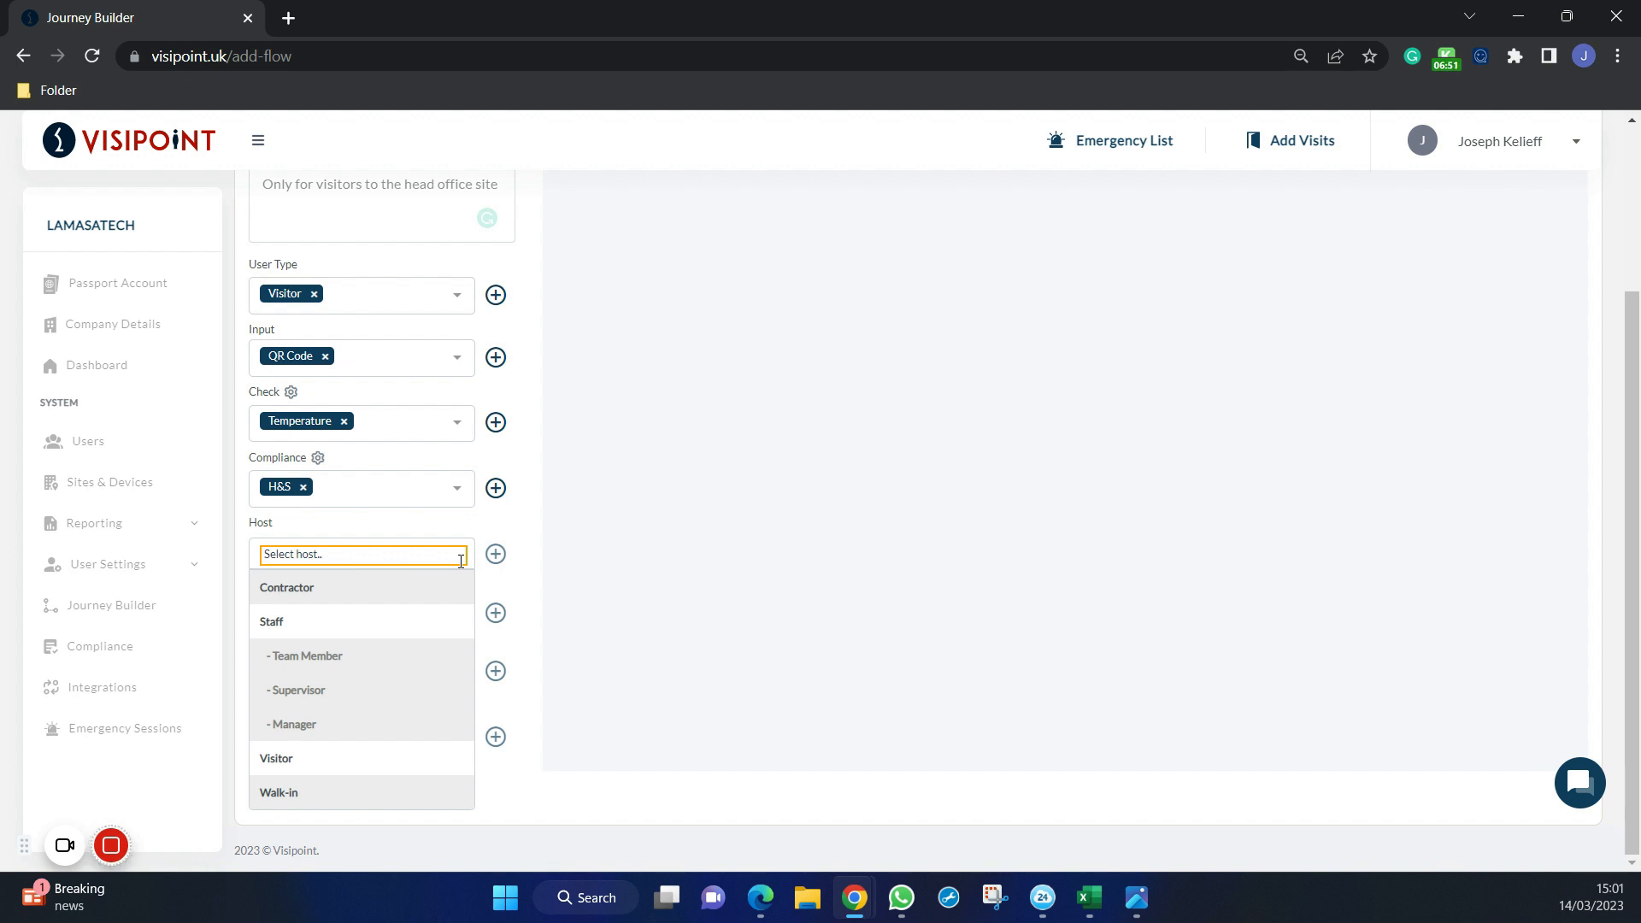
pyautogui.click(356, 627)
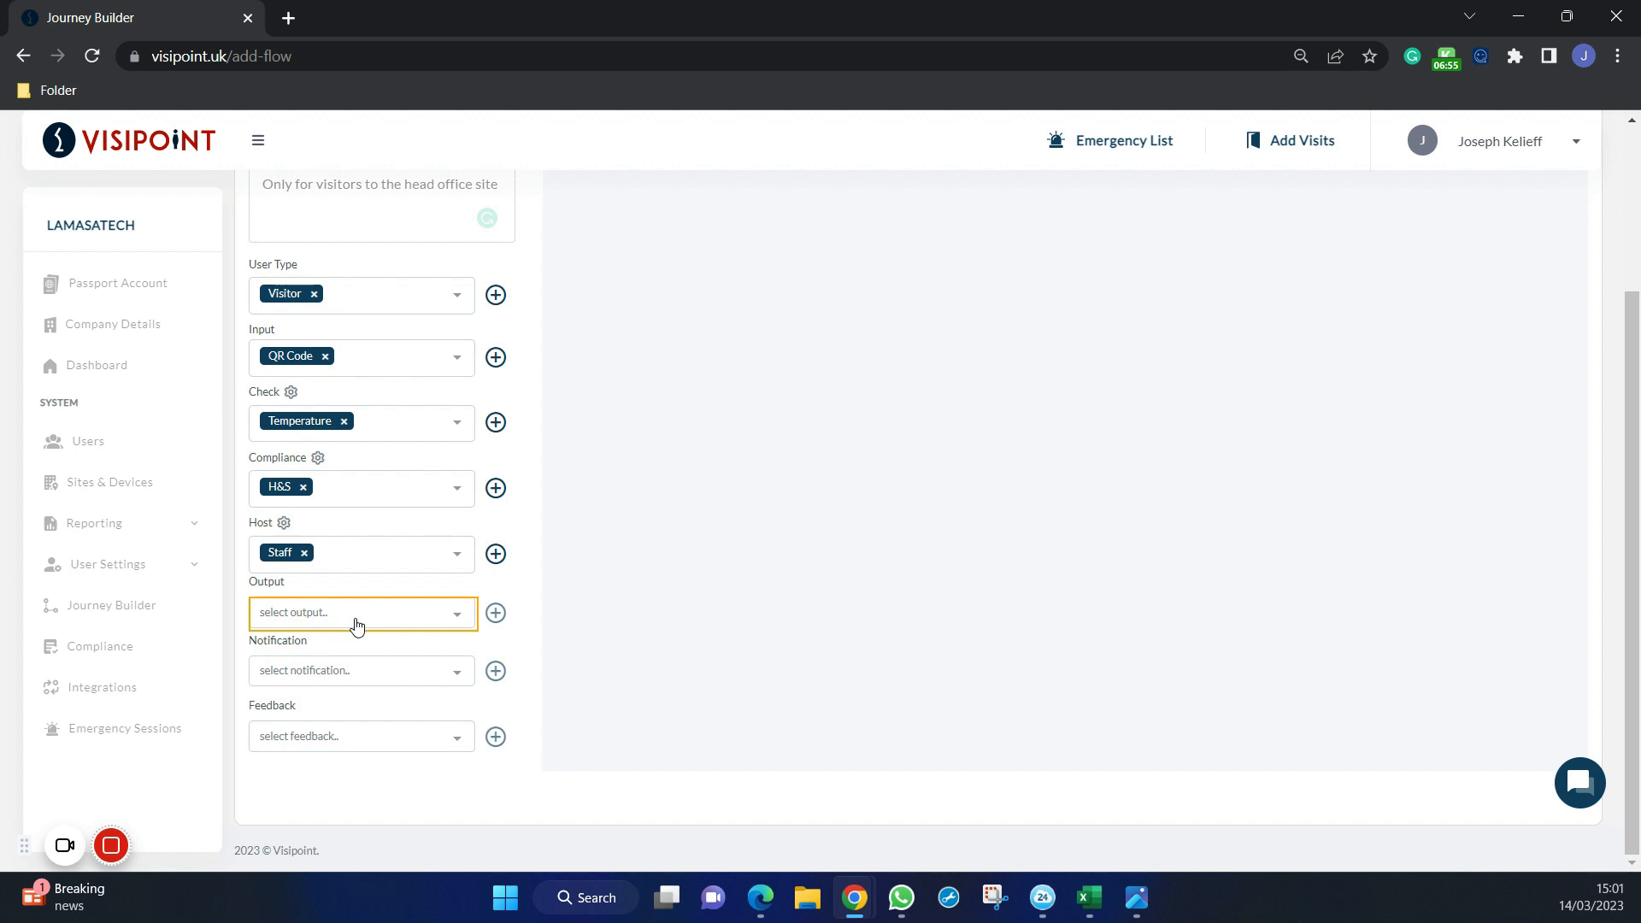
pyautogui.click(285, 525)
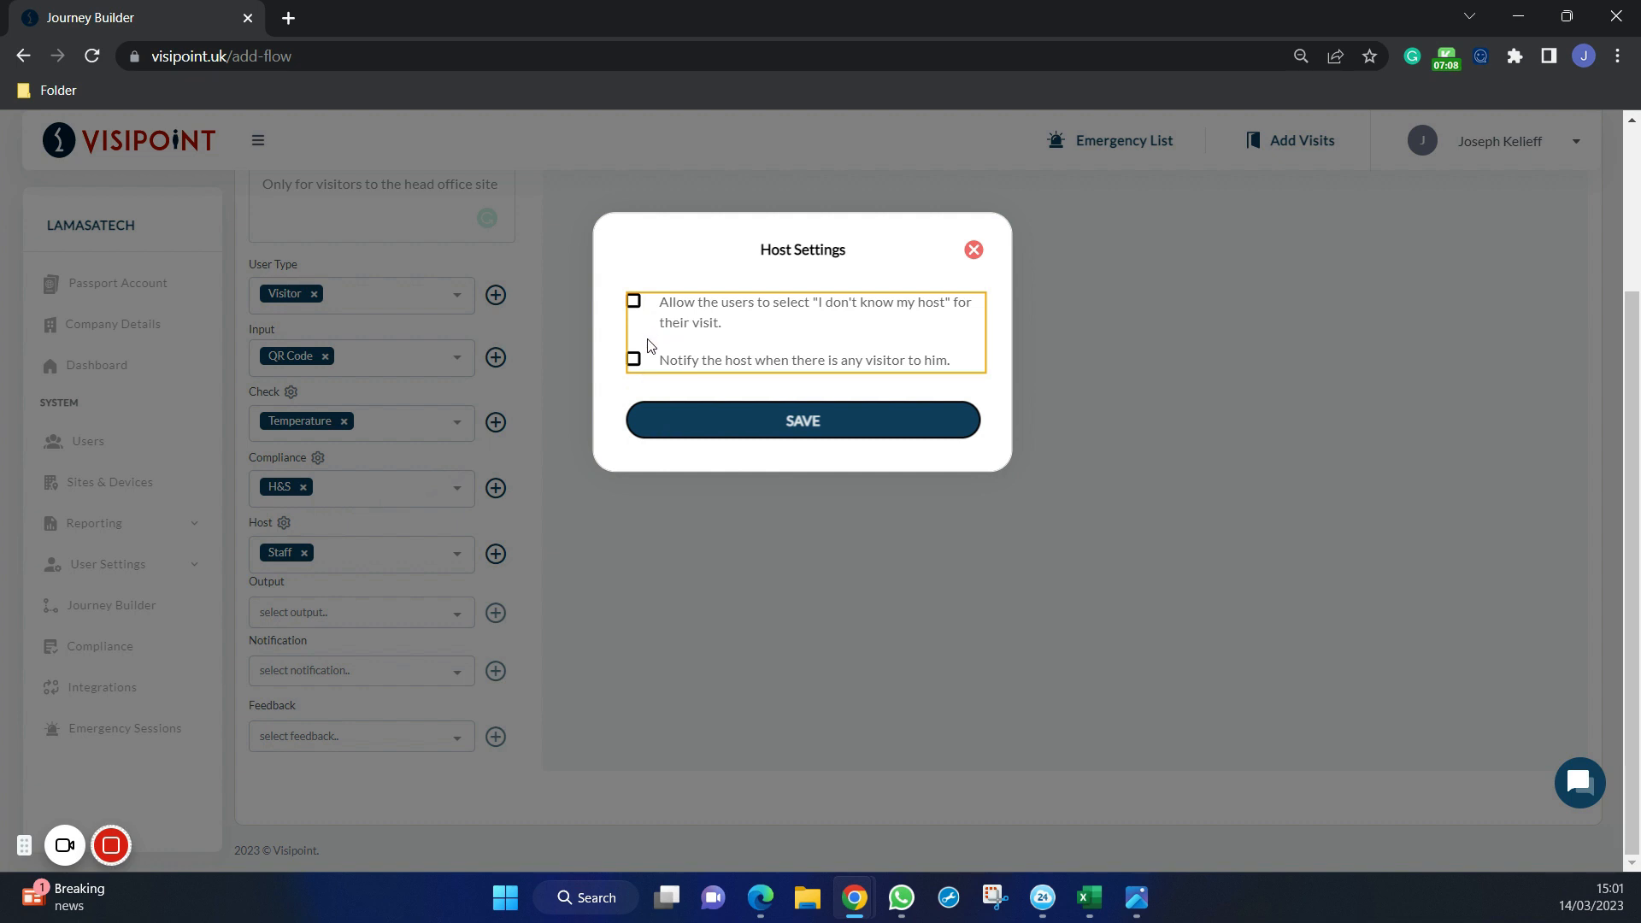
pyautogui.click(974, 250)
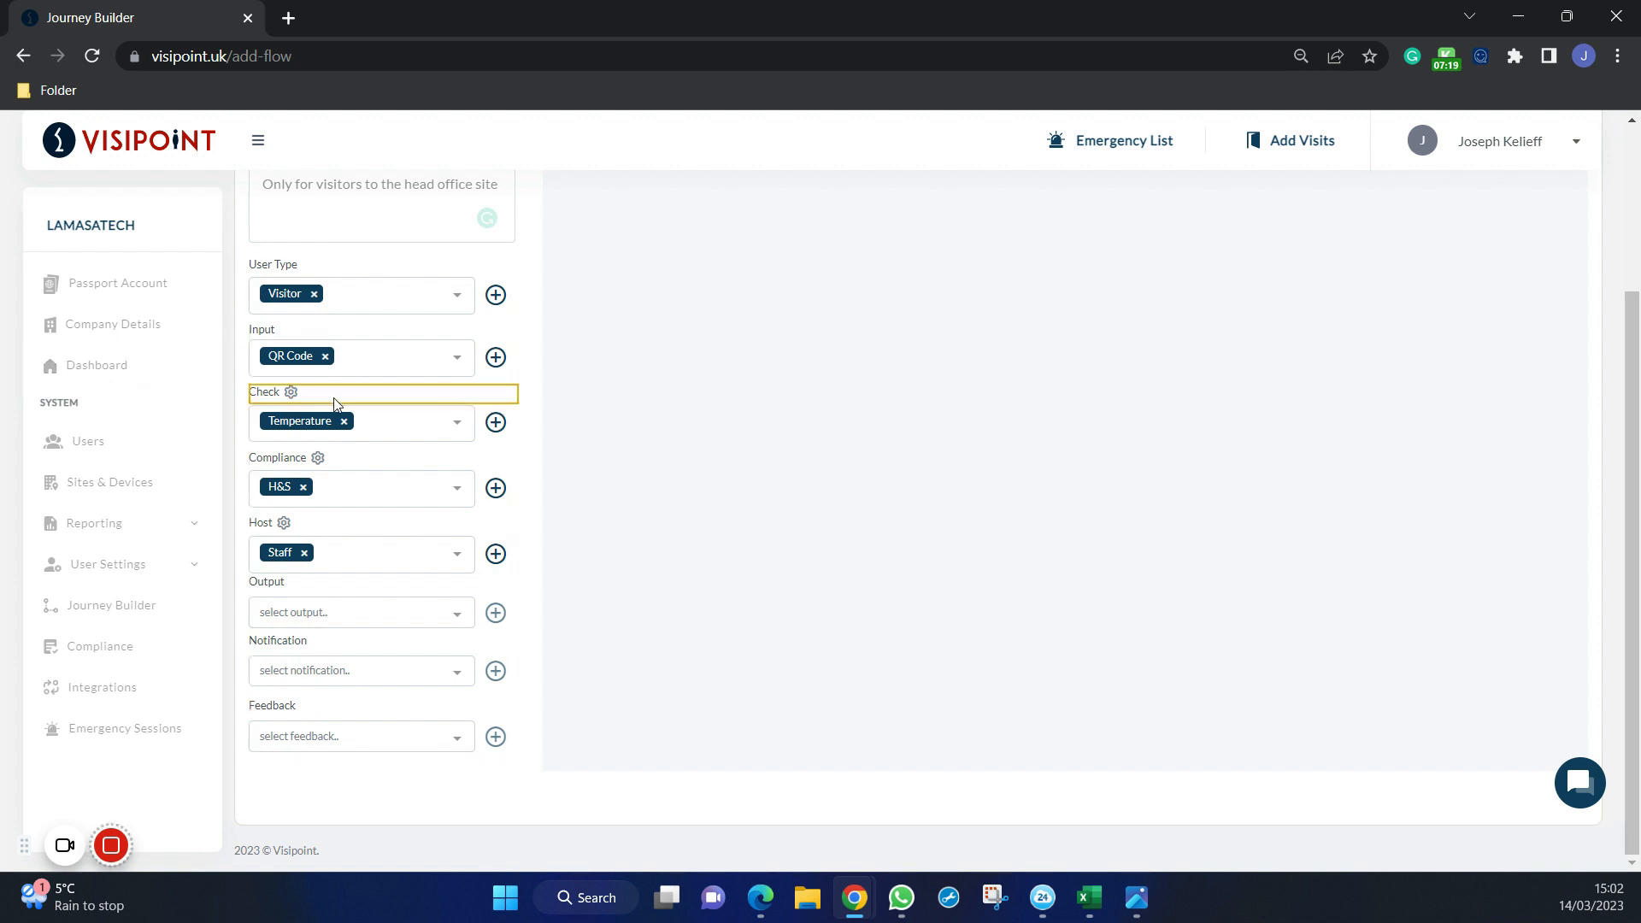
# Step: Add Door relay as the flow's output
pyautogui.click(465, 613)
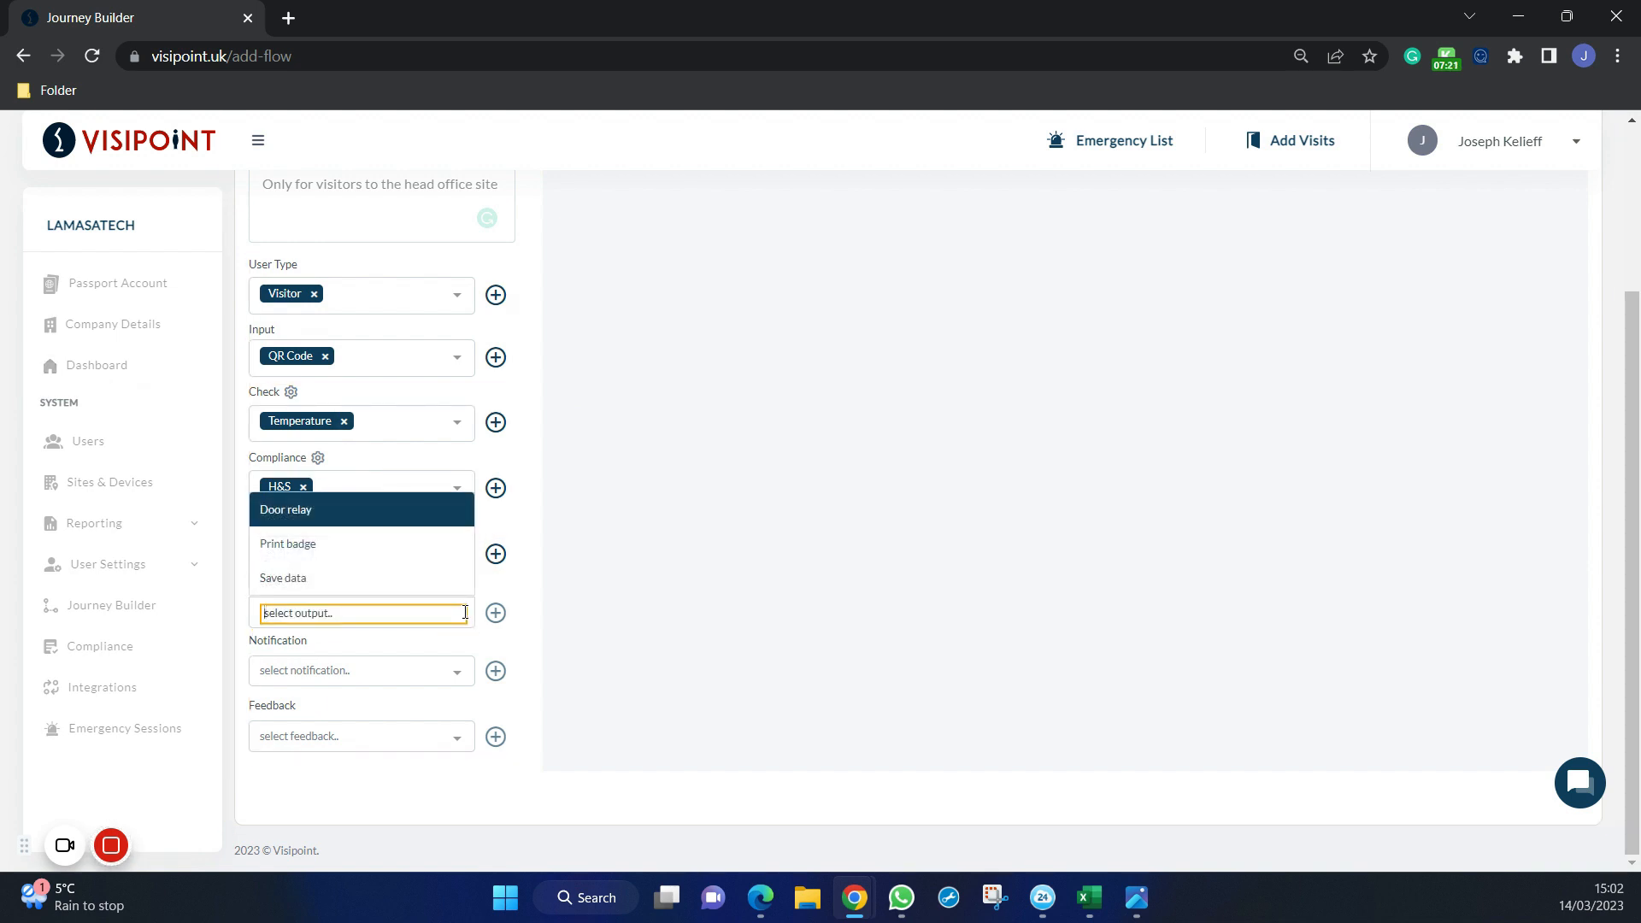
pyautogui.click(372, 518)
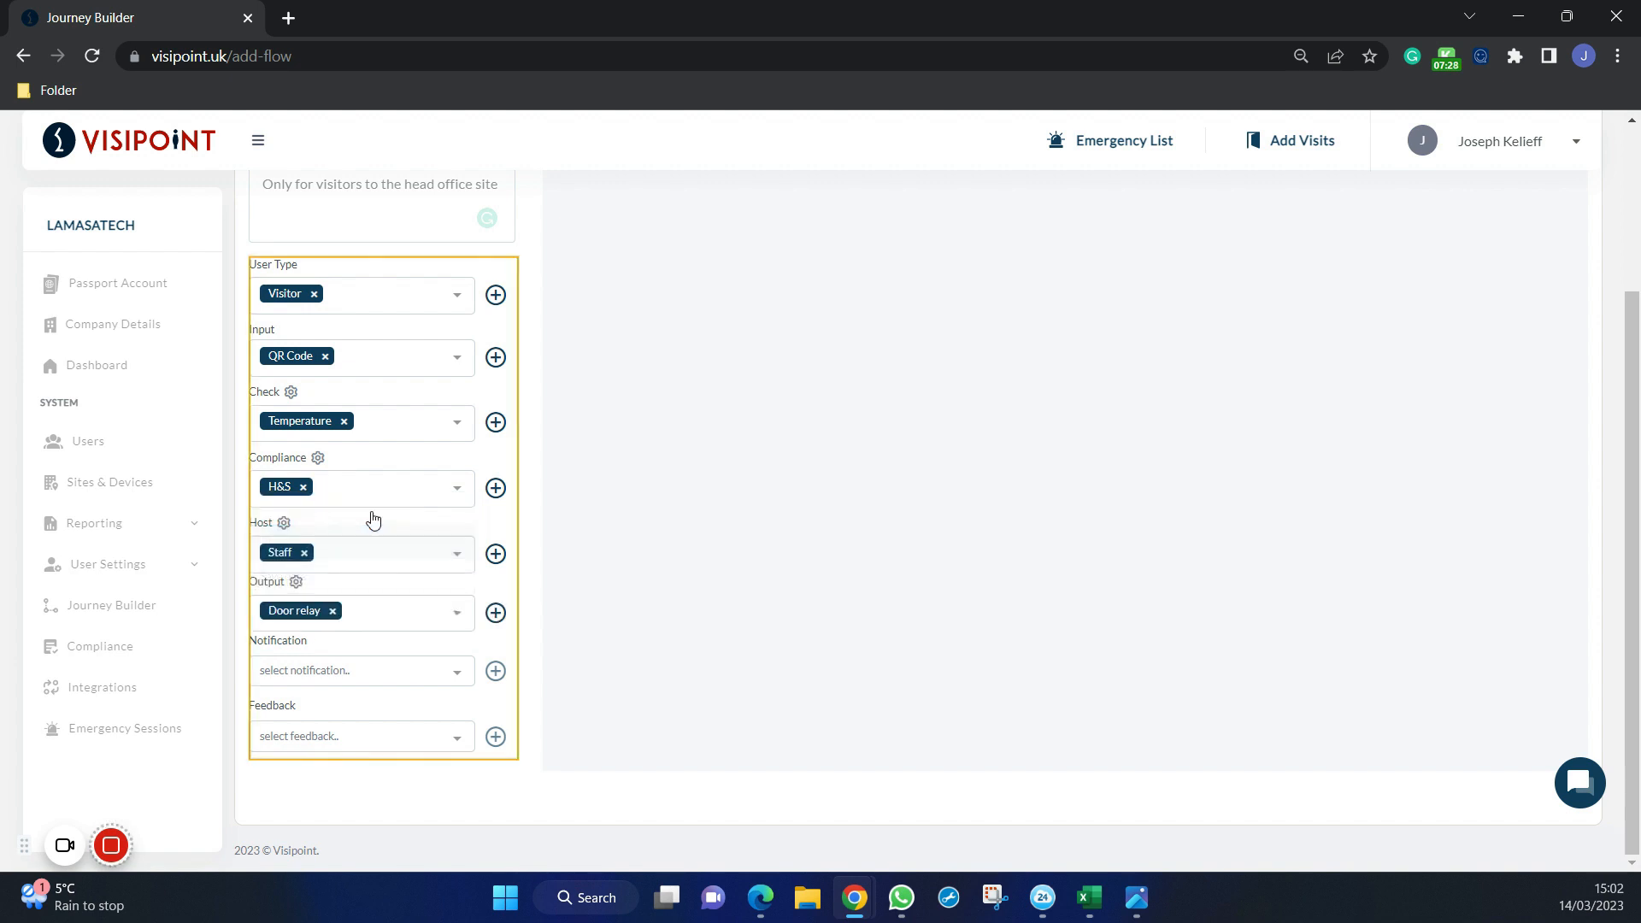
# Step: Look over the flow's output settings and add Print badge as a second output
pyautogui.click(296, 583)
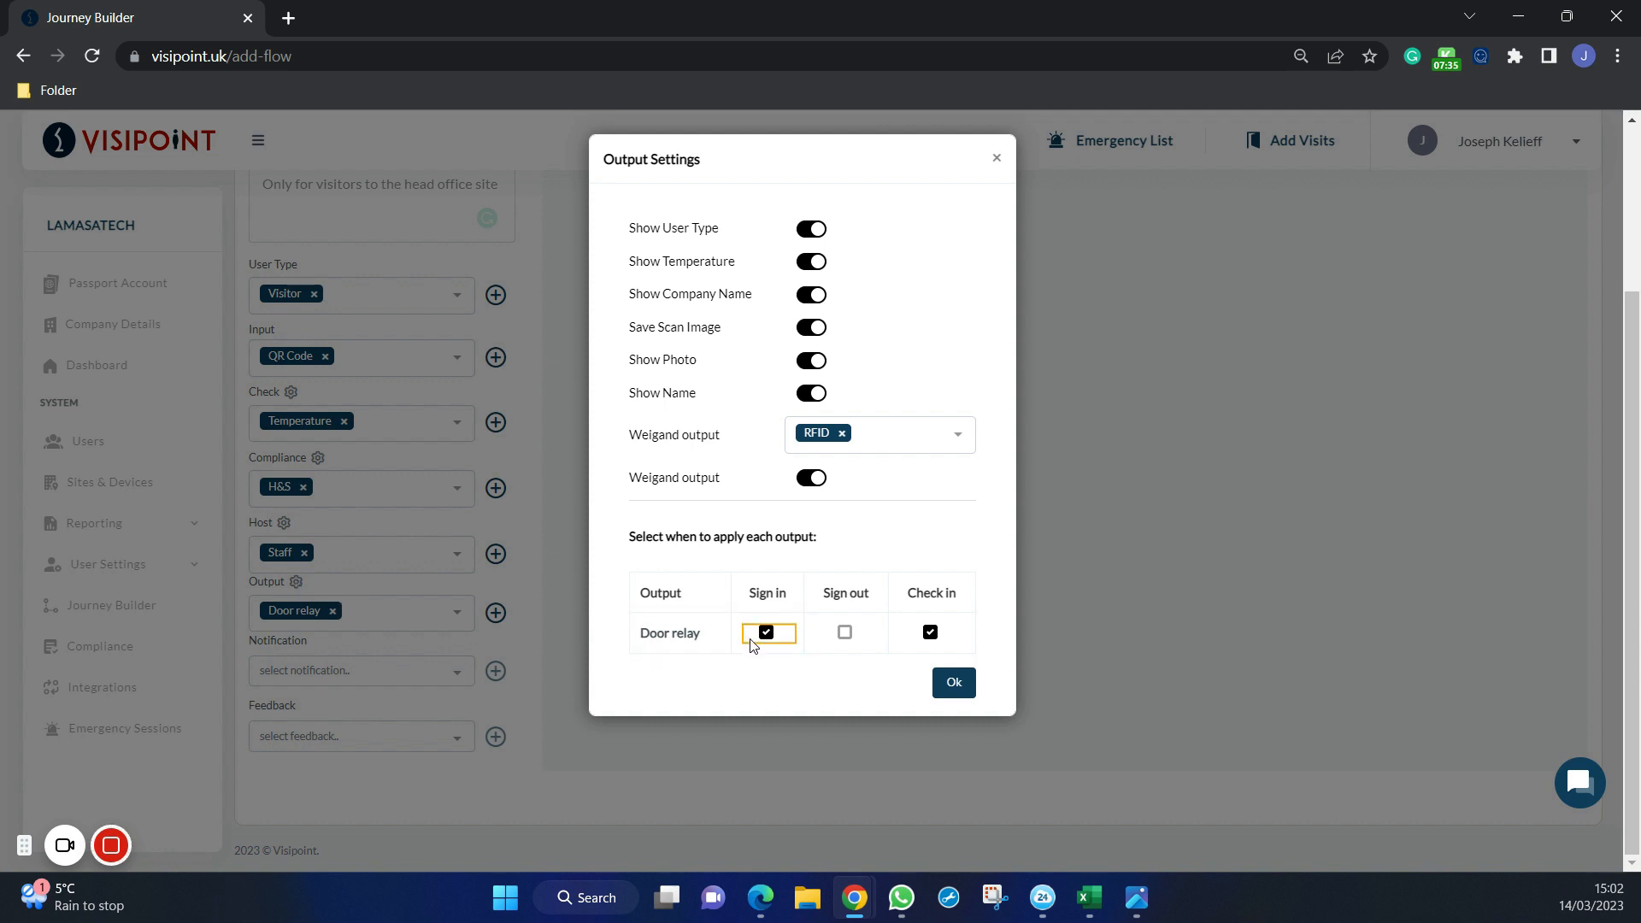
pyautogui.click(950, 688)
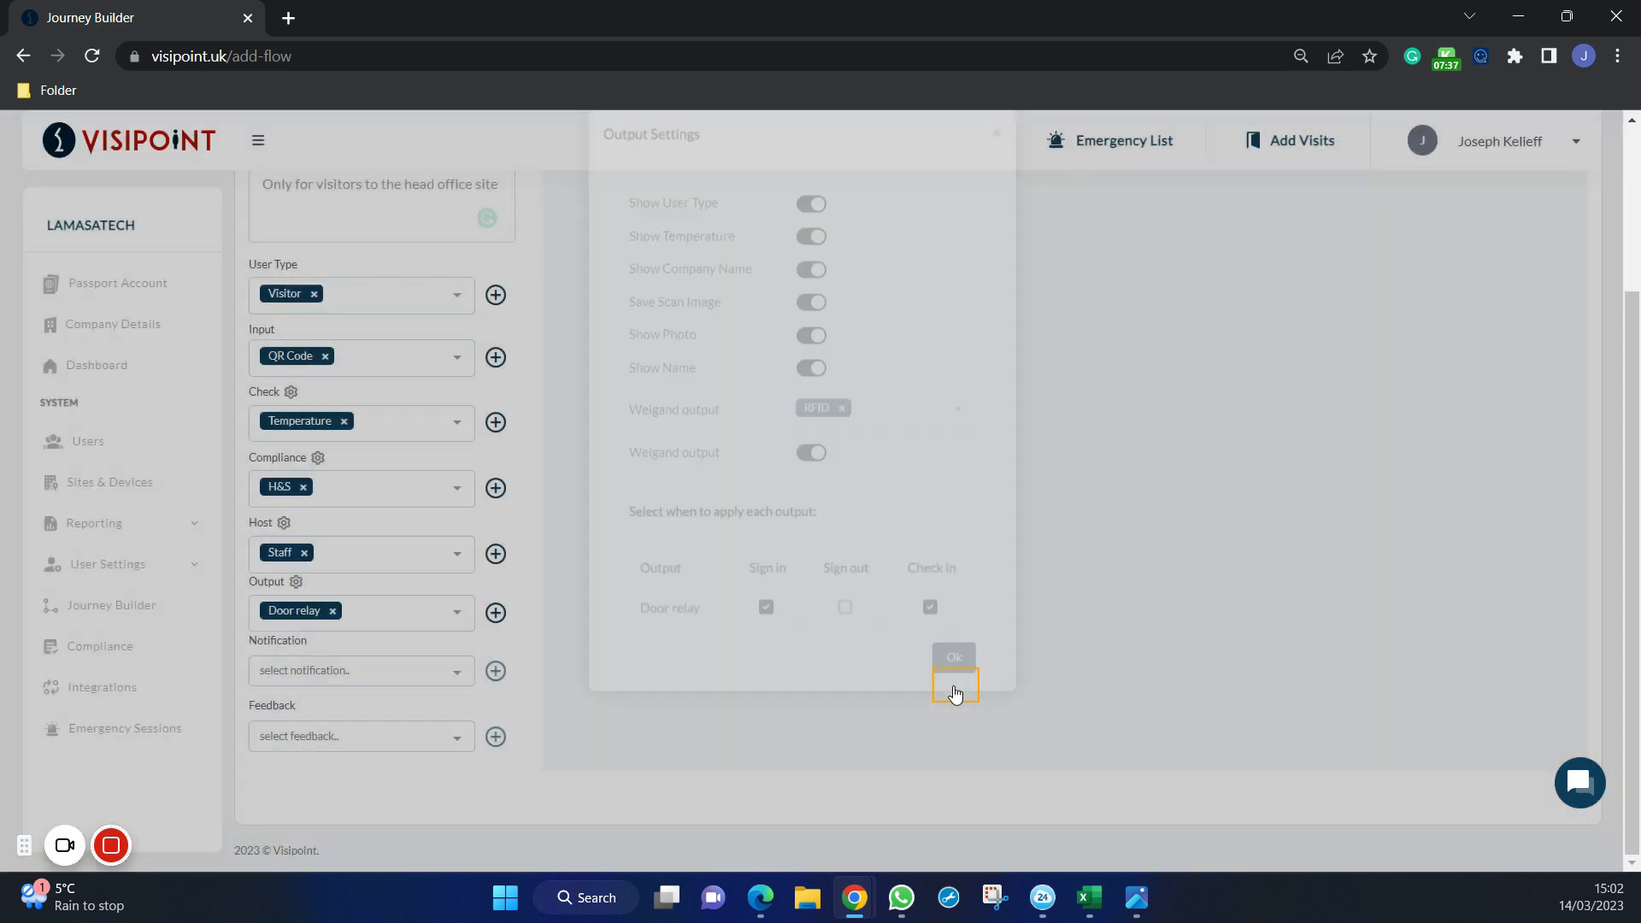
pyautogui.click(458, 614)
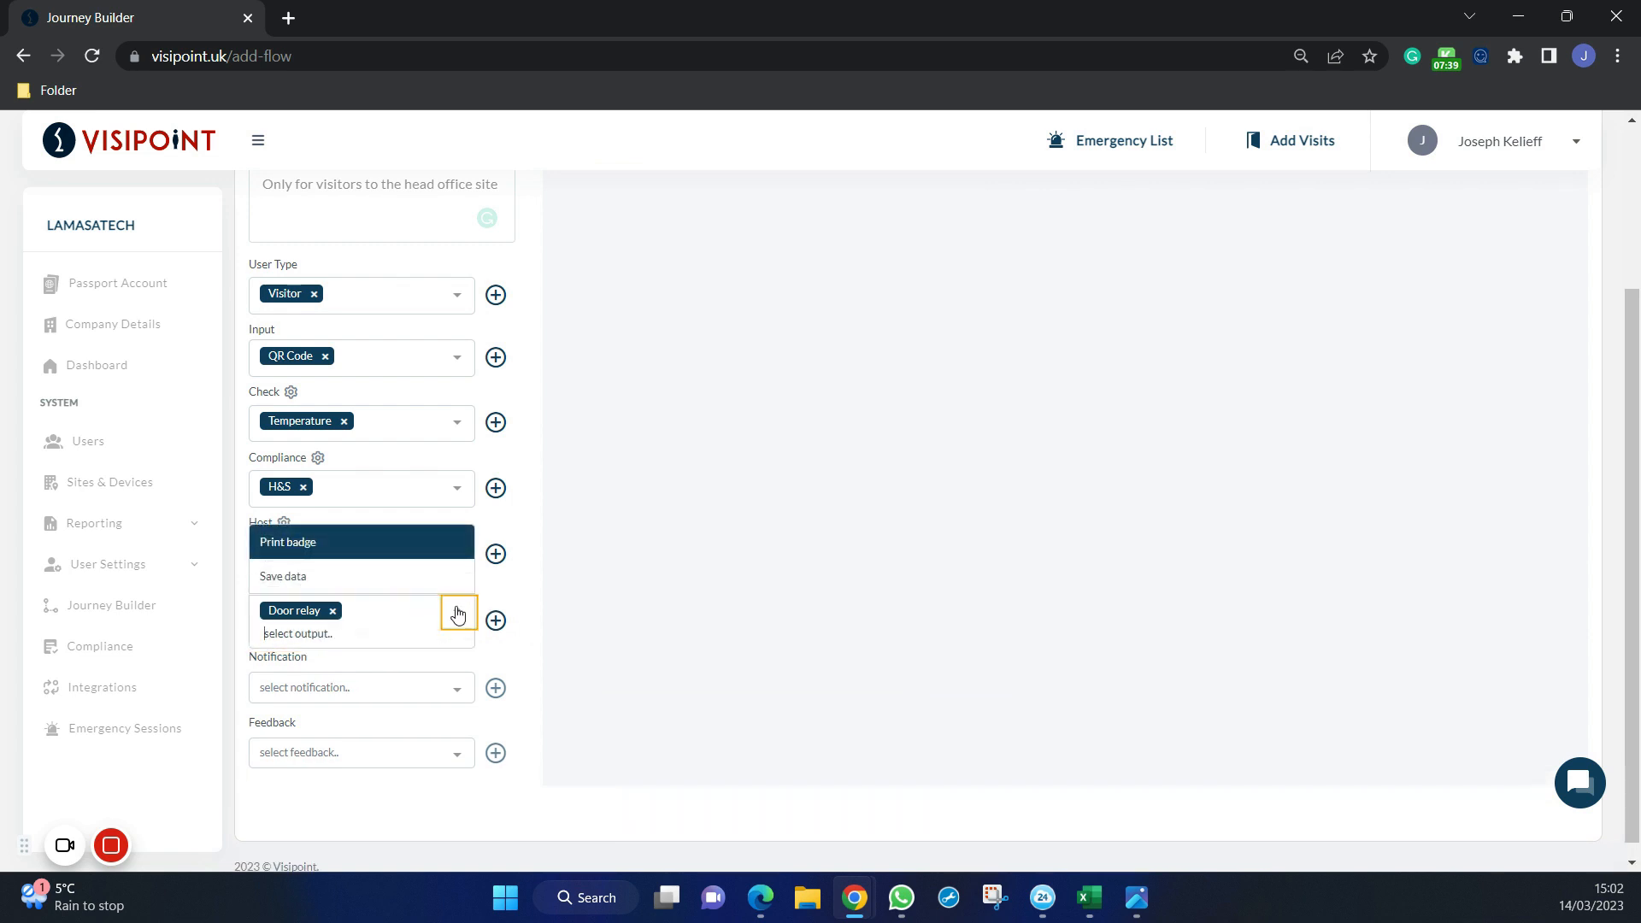
pyautogui.click(408, 555)
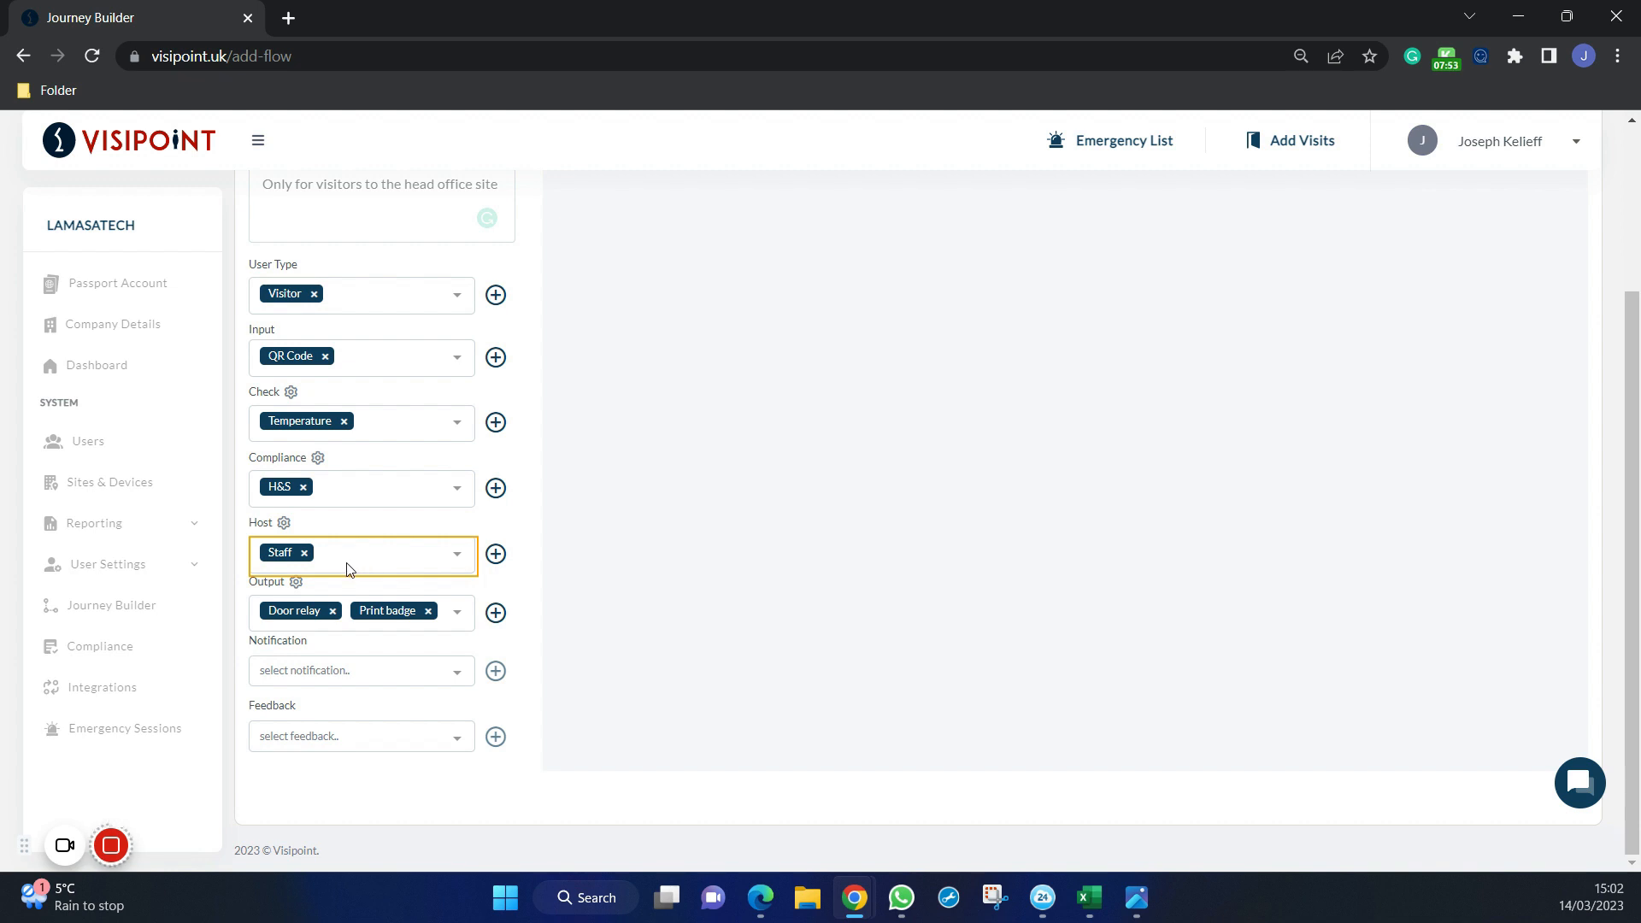
# Step: Review when the Print badge output applies and add Save data as a further output of the flow
pyautogui.click(296, 581)
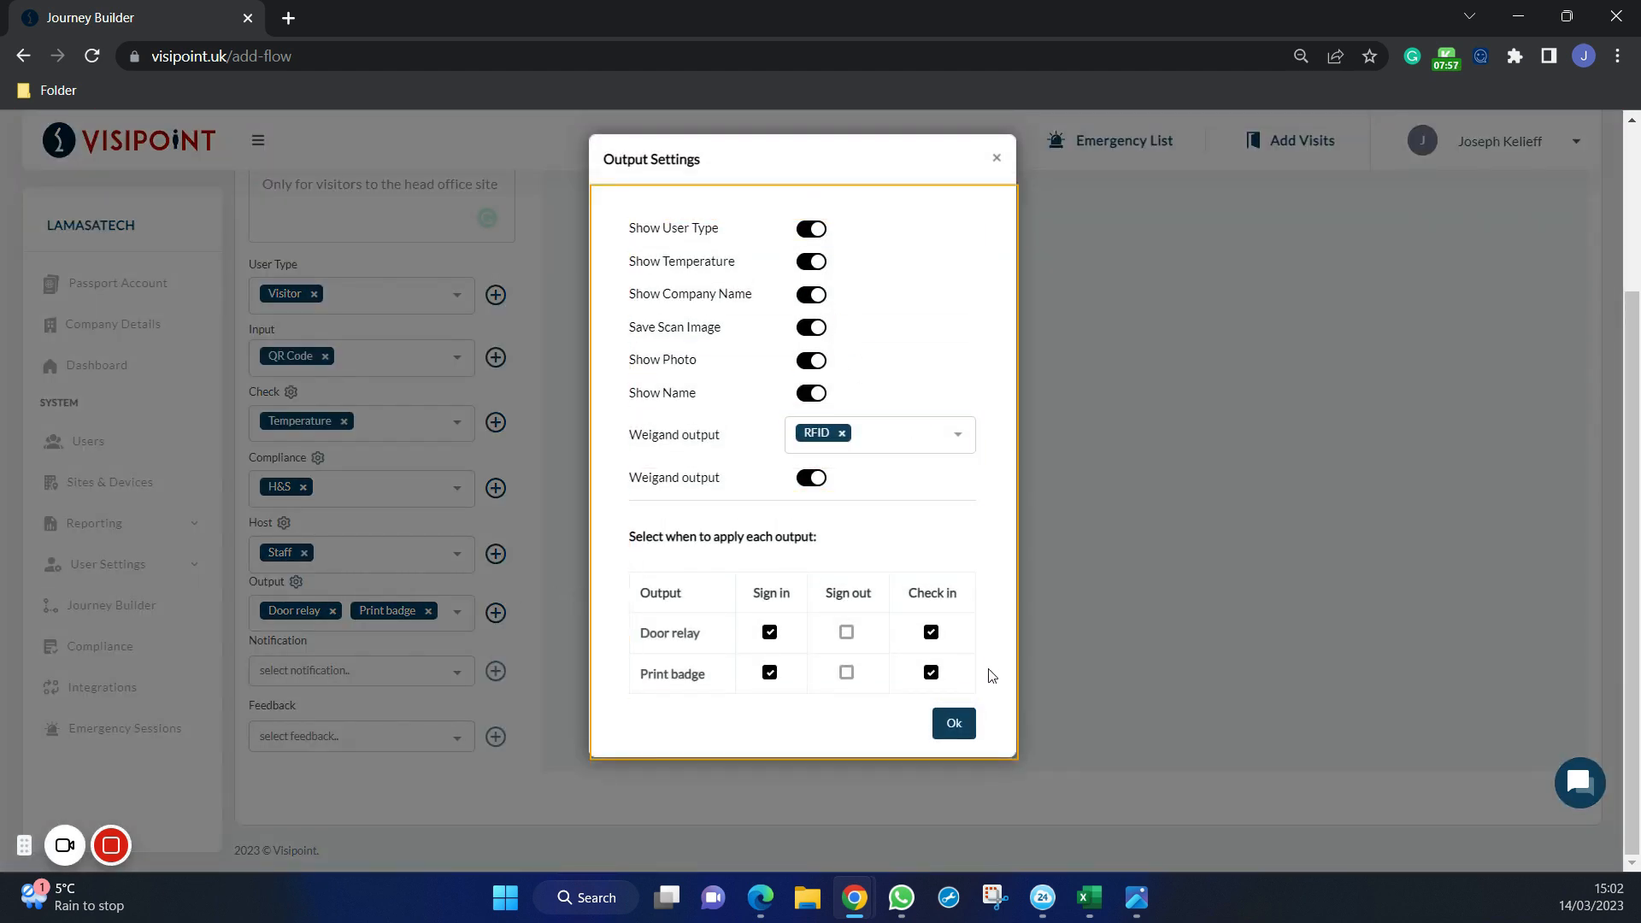
pyautogui.click(995, 158)
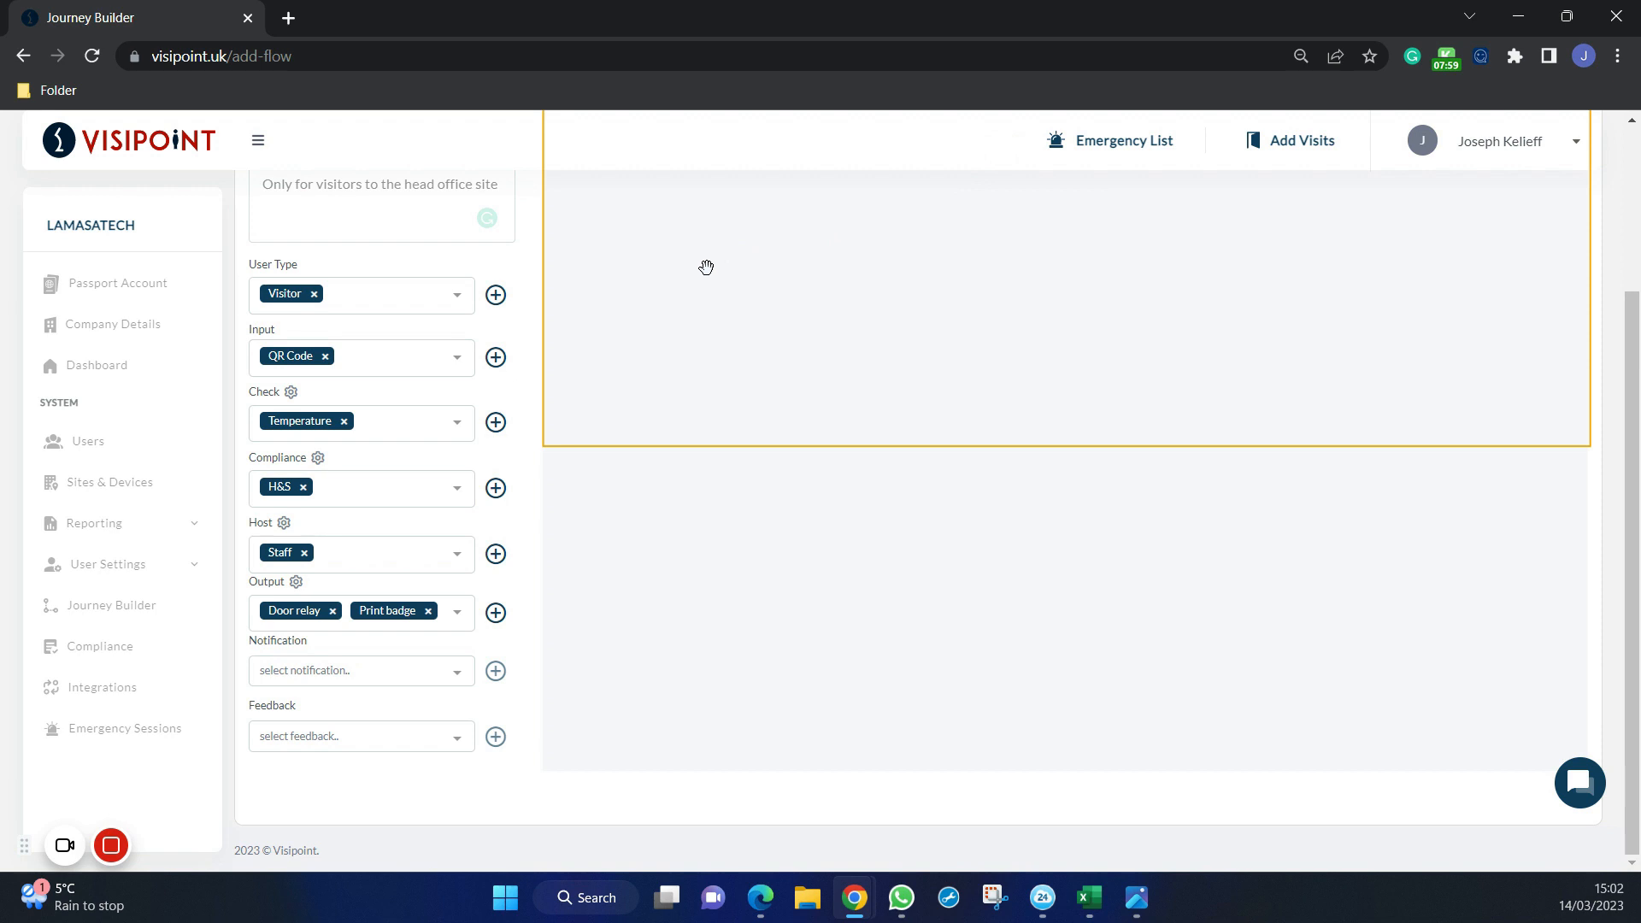
pyautogui.click(457, 612)
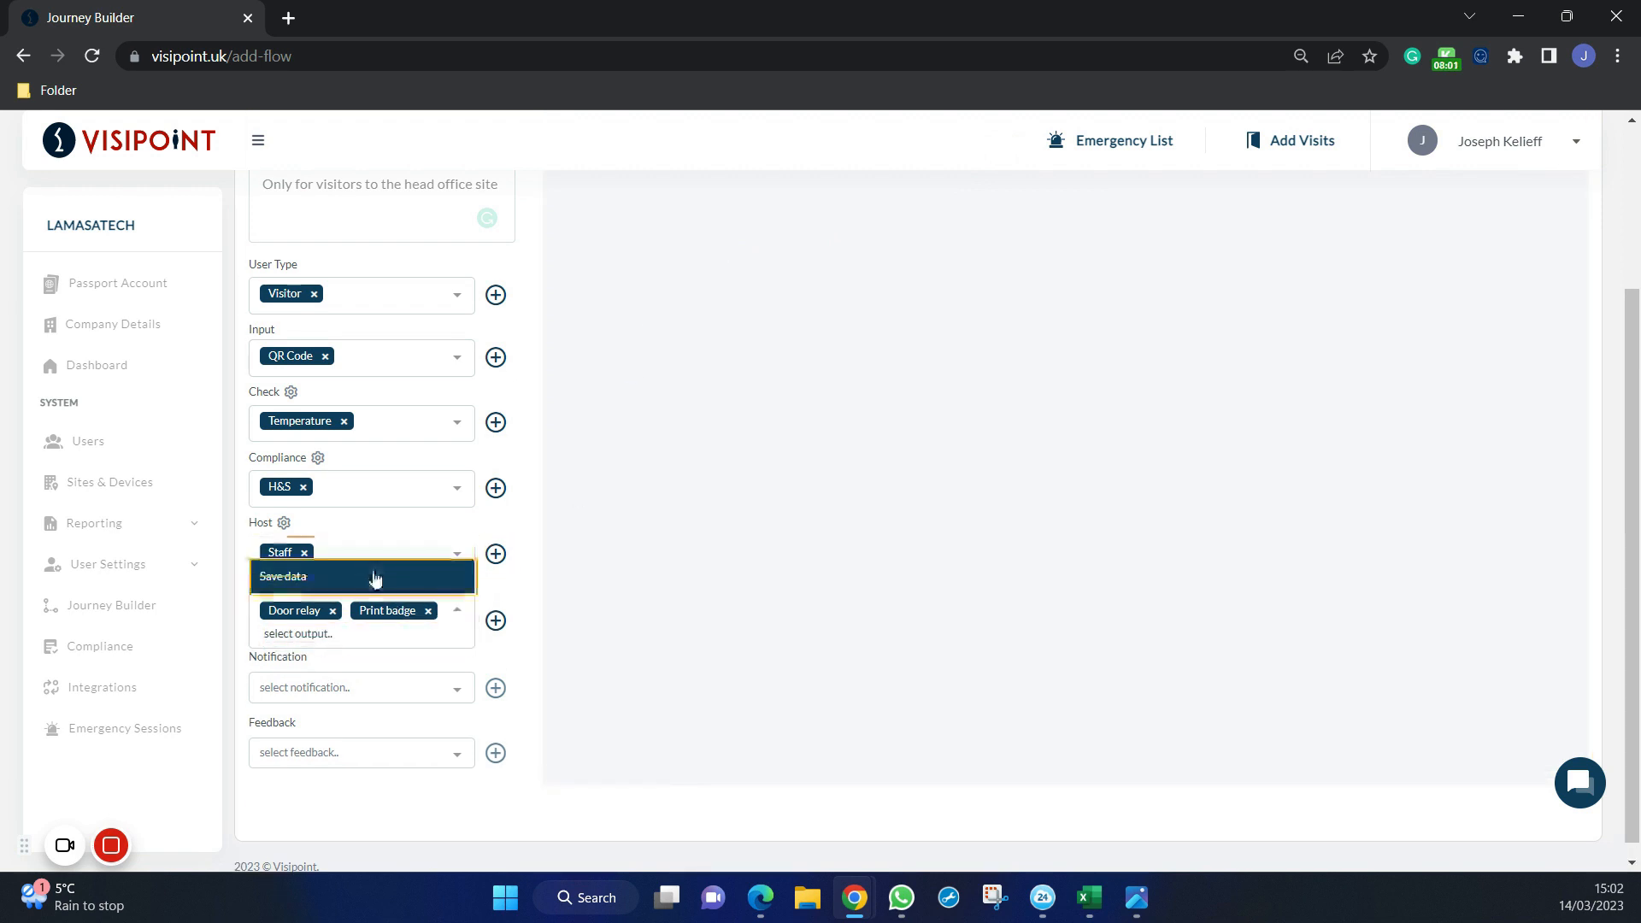
pyautogui.click(373, 578)
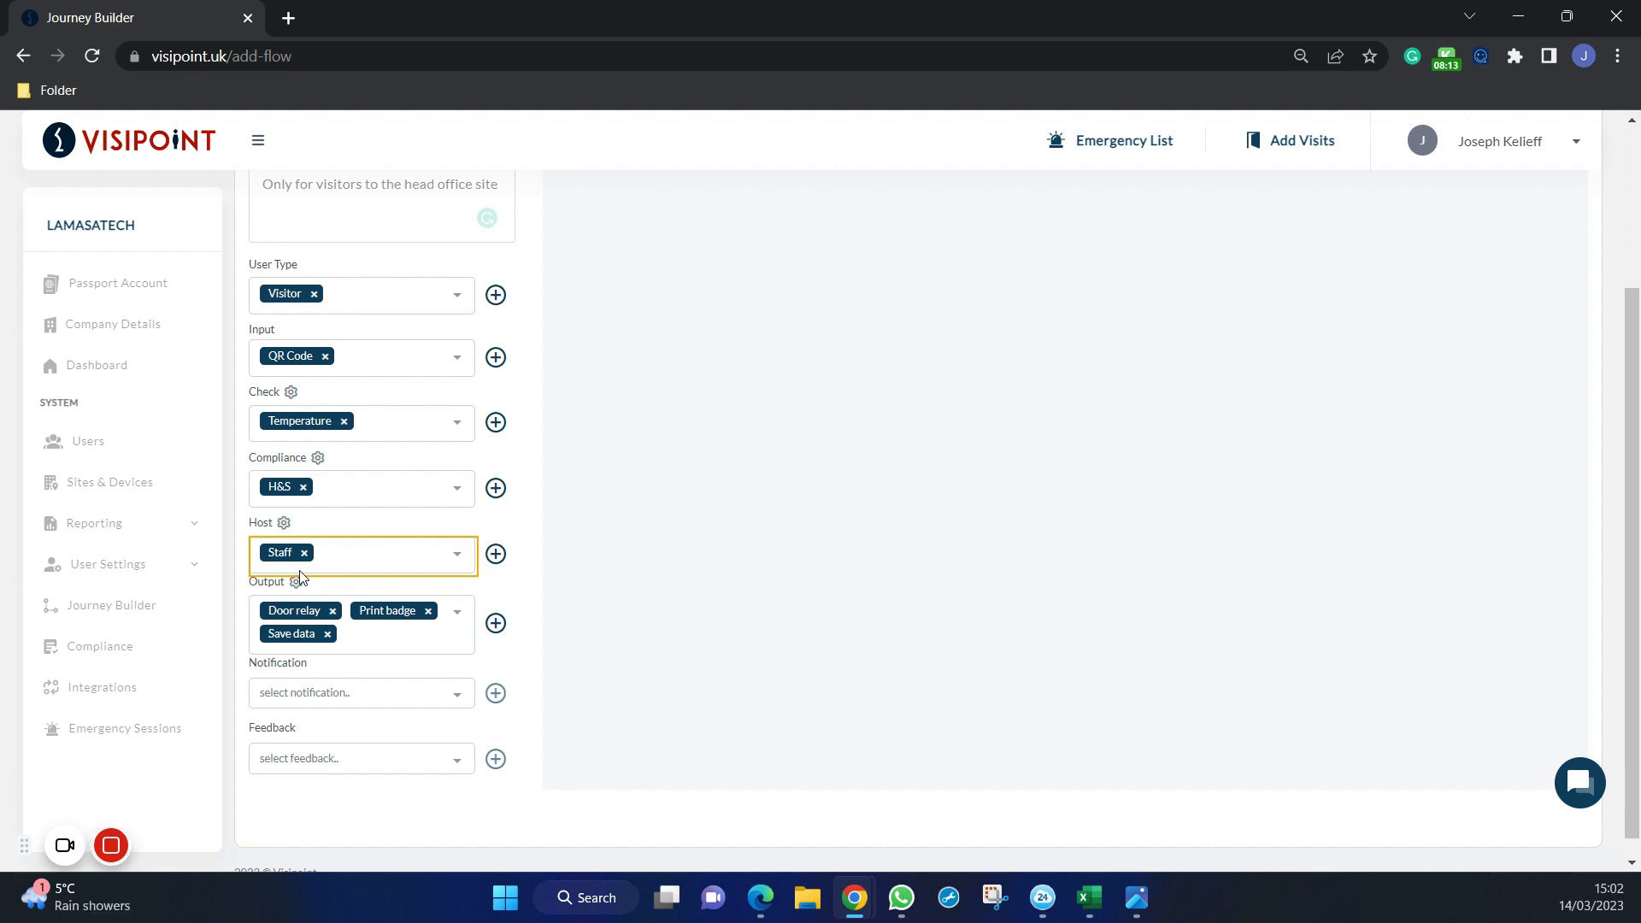
# Step: Add a Temperature Alert notification to the flow and look over its email settings without changing them
pyautogui.click(457, 695)
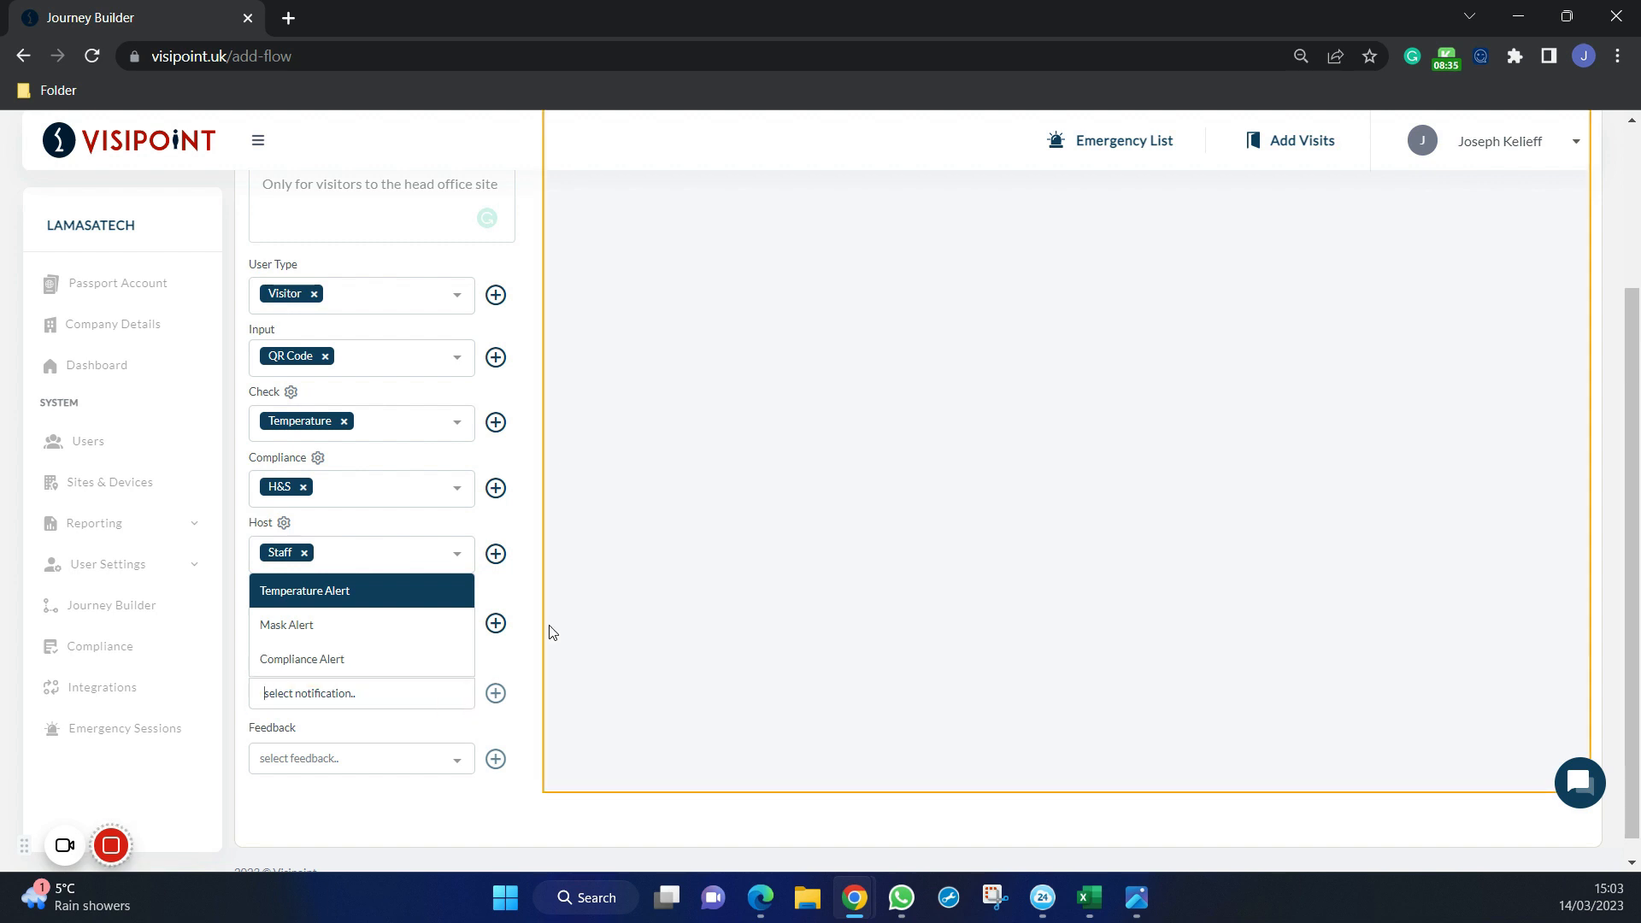
pyautogui.click(373, 607)
pyautogui.click(318, 663)
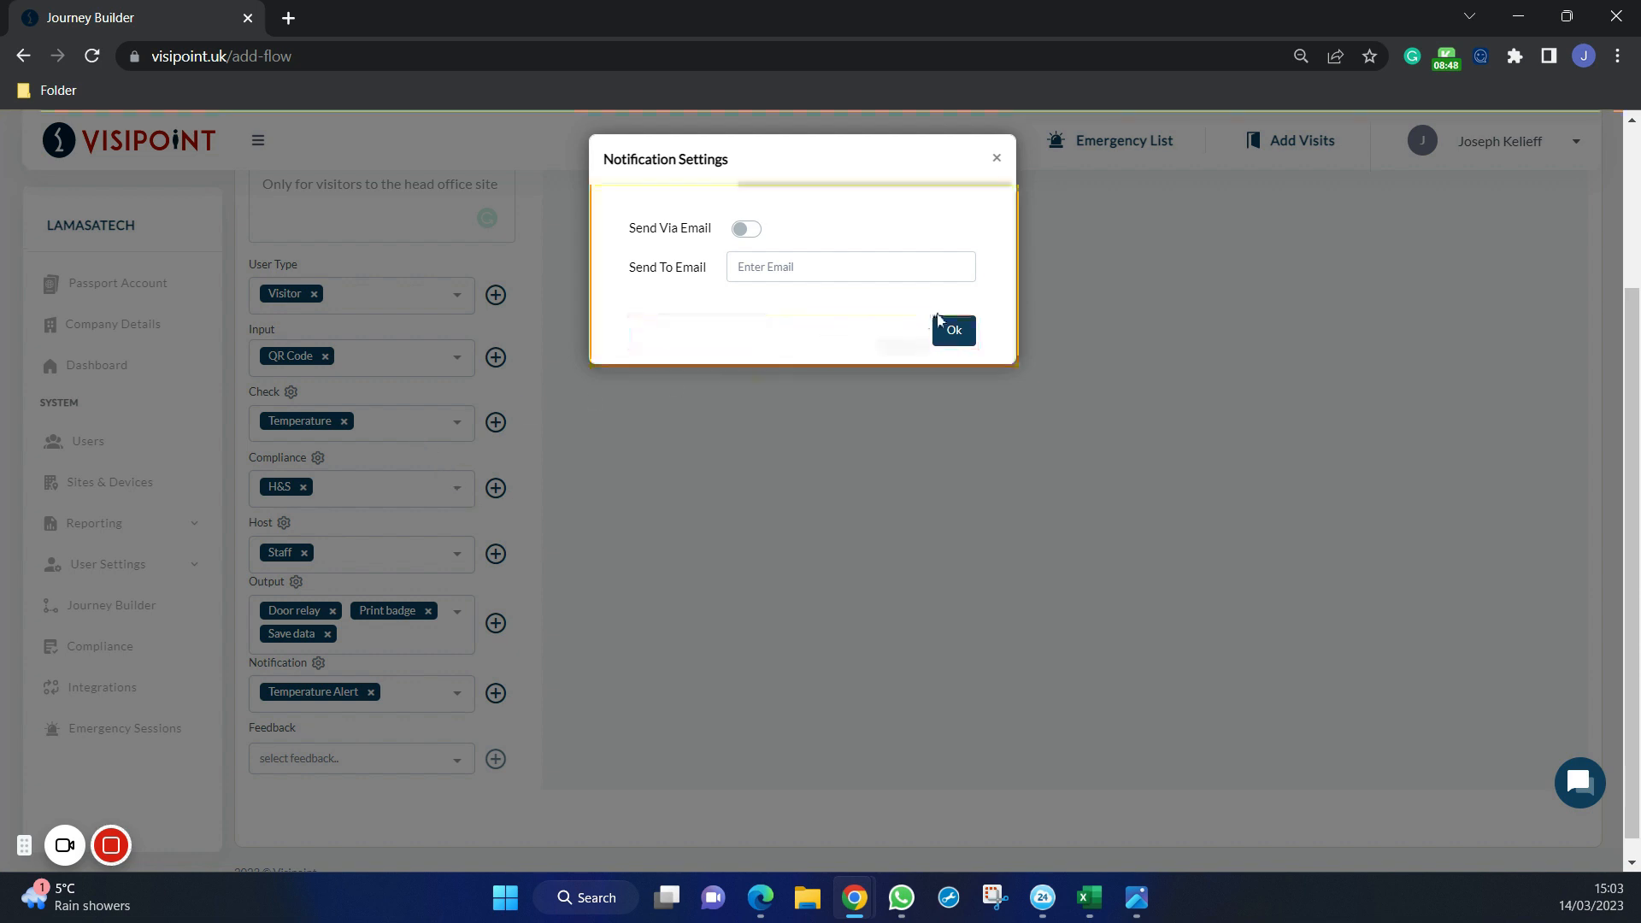
pyautogui.click(953, 332)
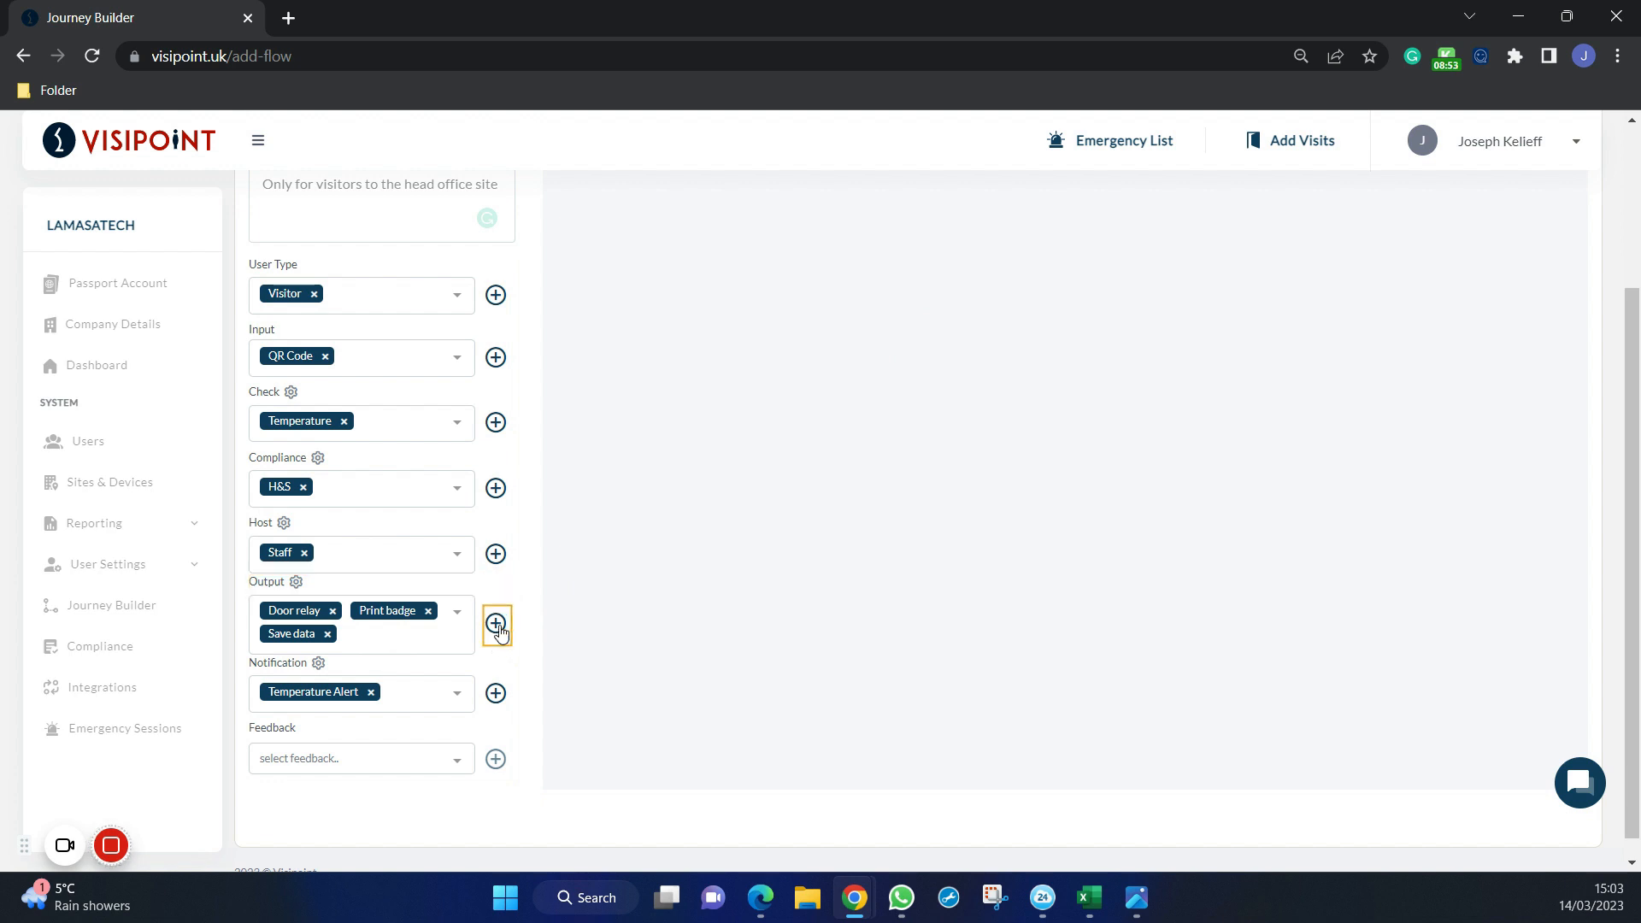
# Step: Add Audio feedback to the flow and review its granted and denied messages and the remaining feedback options
pyautogui.click(459, 755)
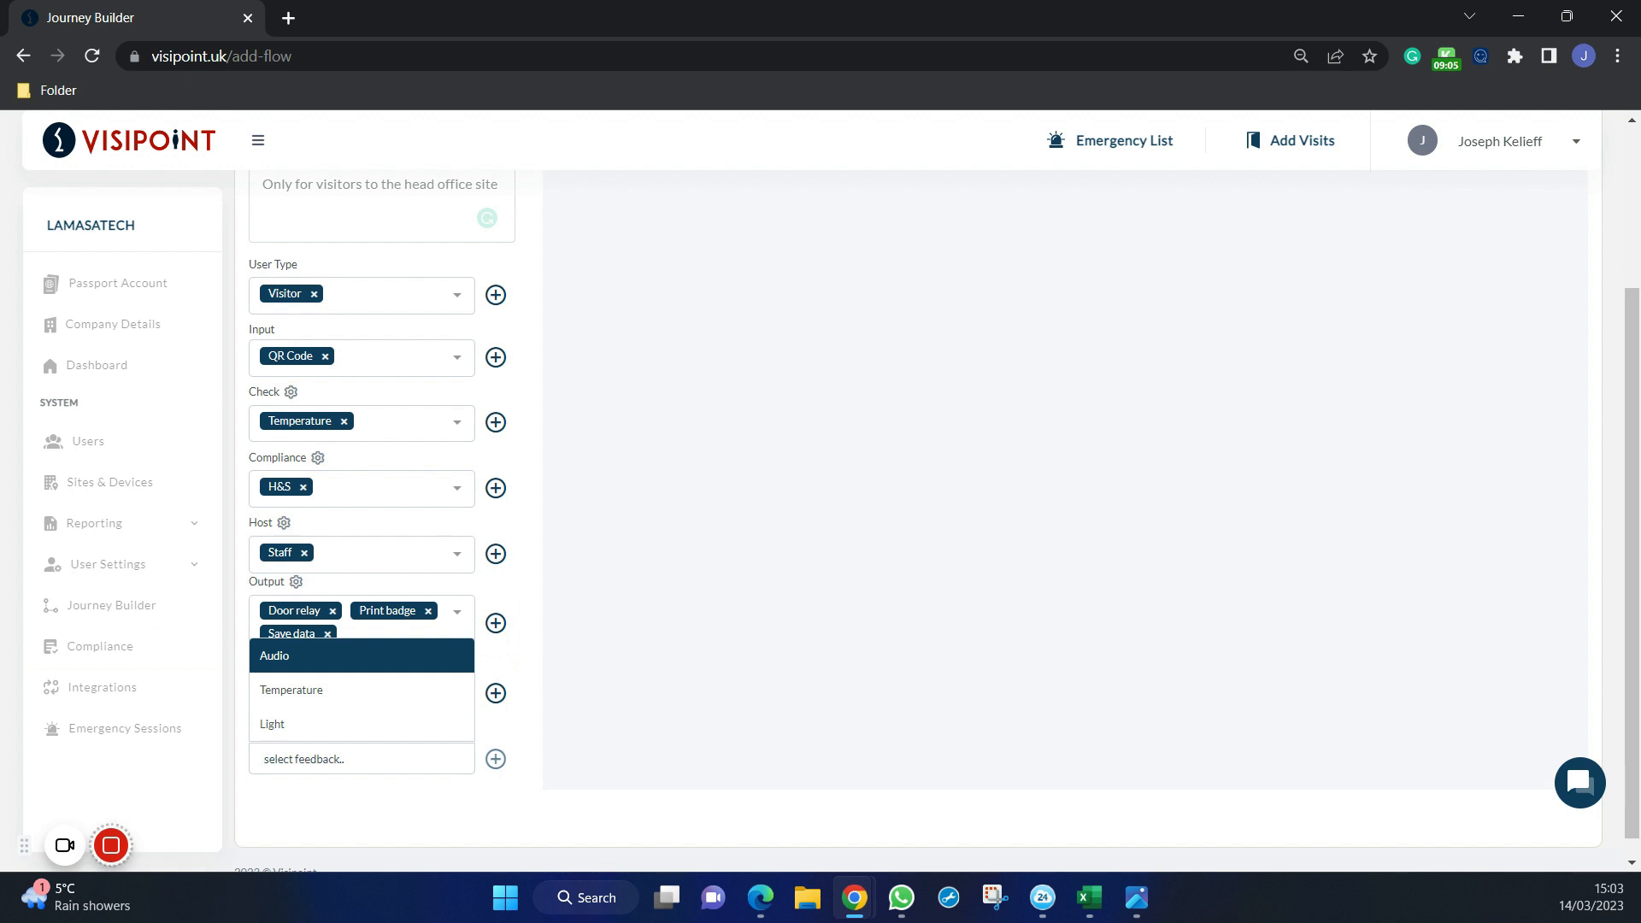
pyautogui.click(373, 651)
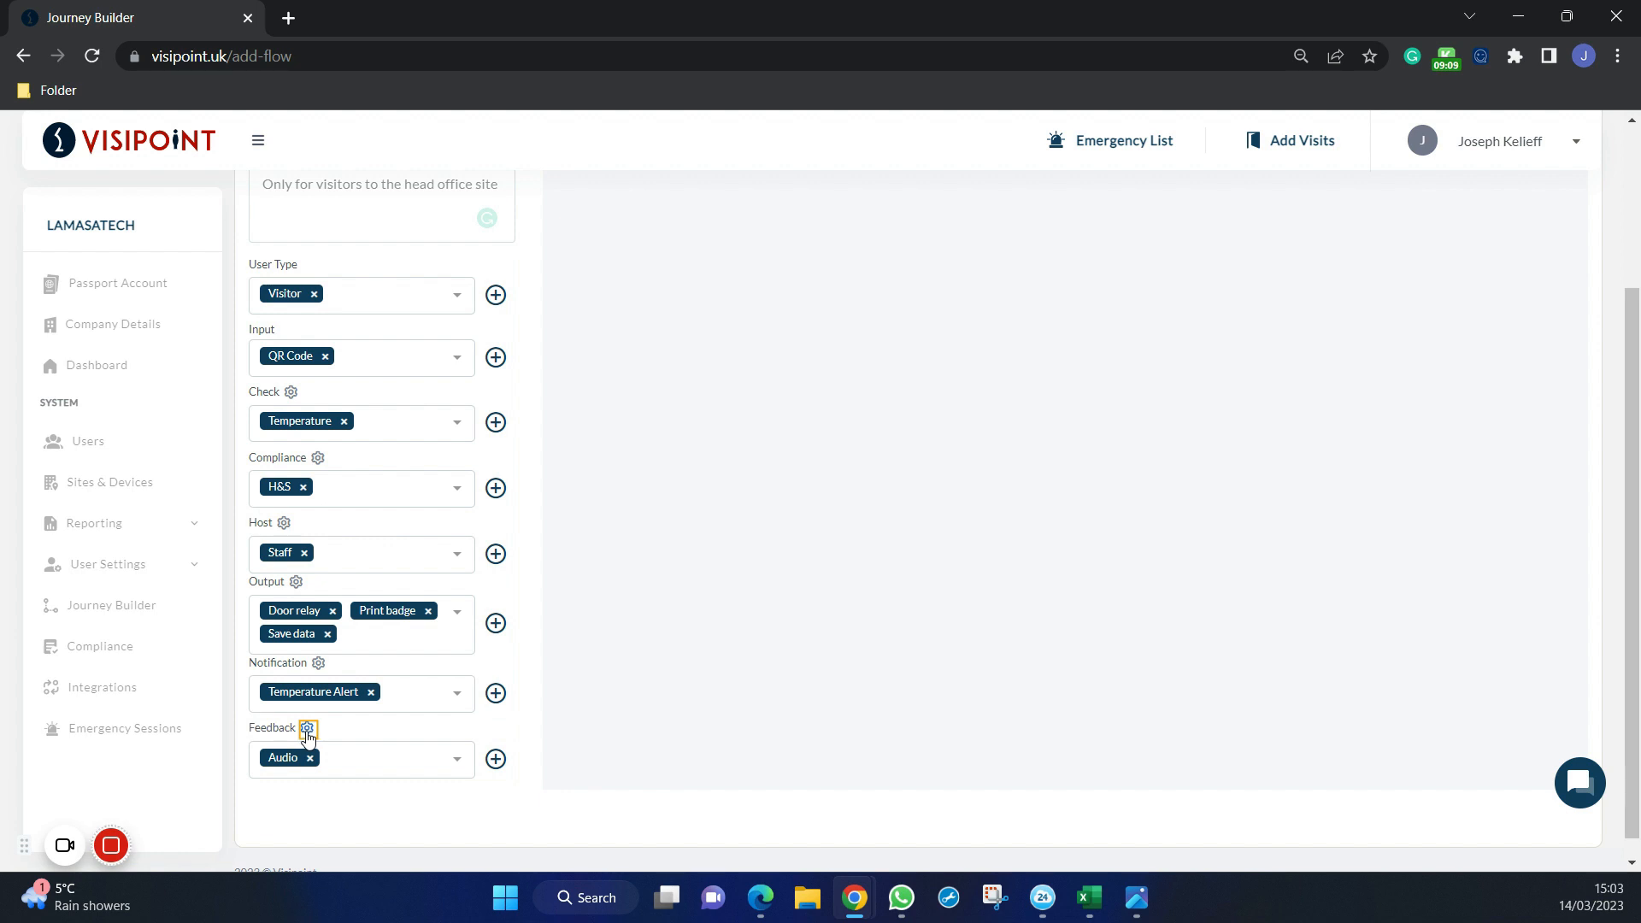
pyautogui.click(307, 729)
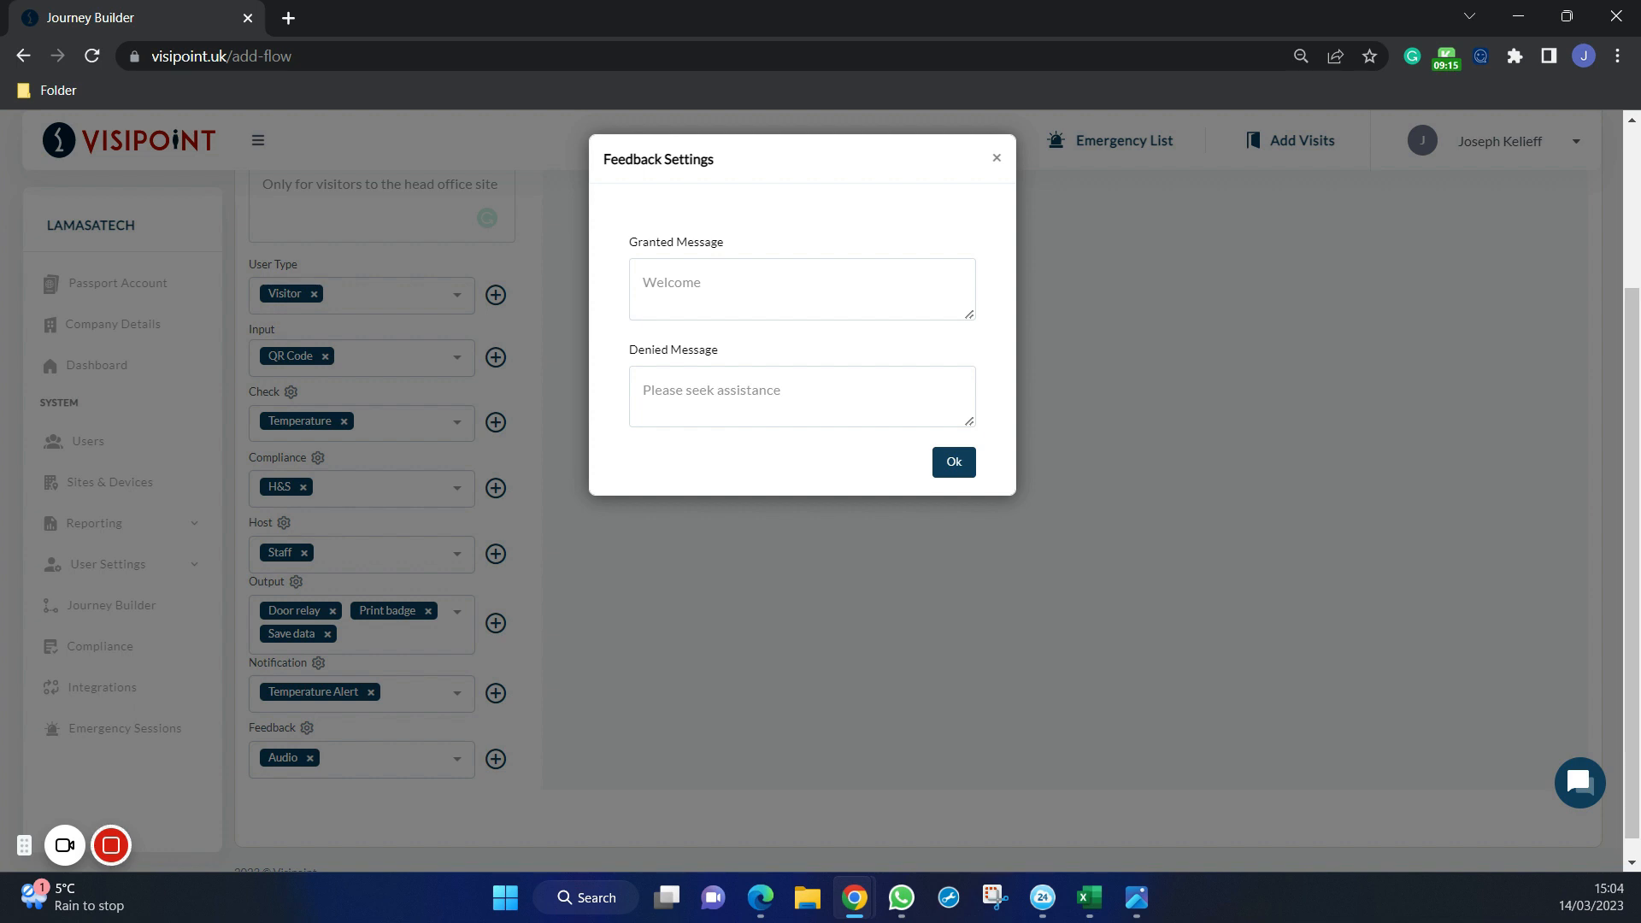
pyautogui.click(997, 159)
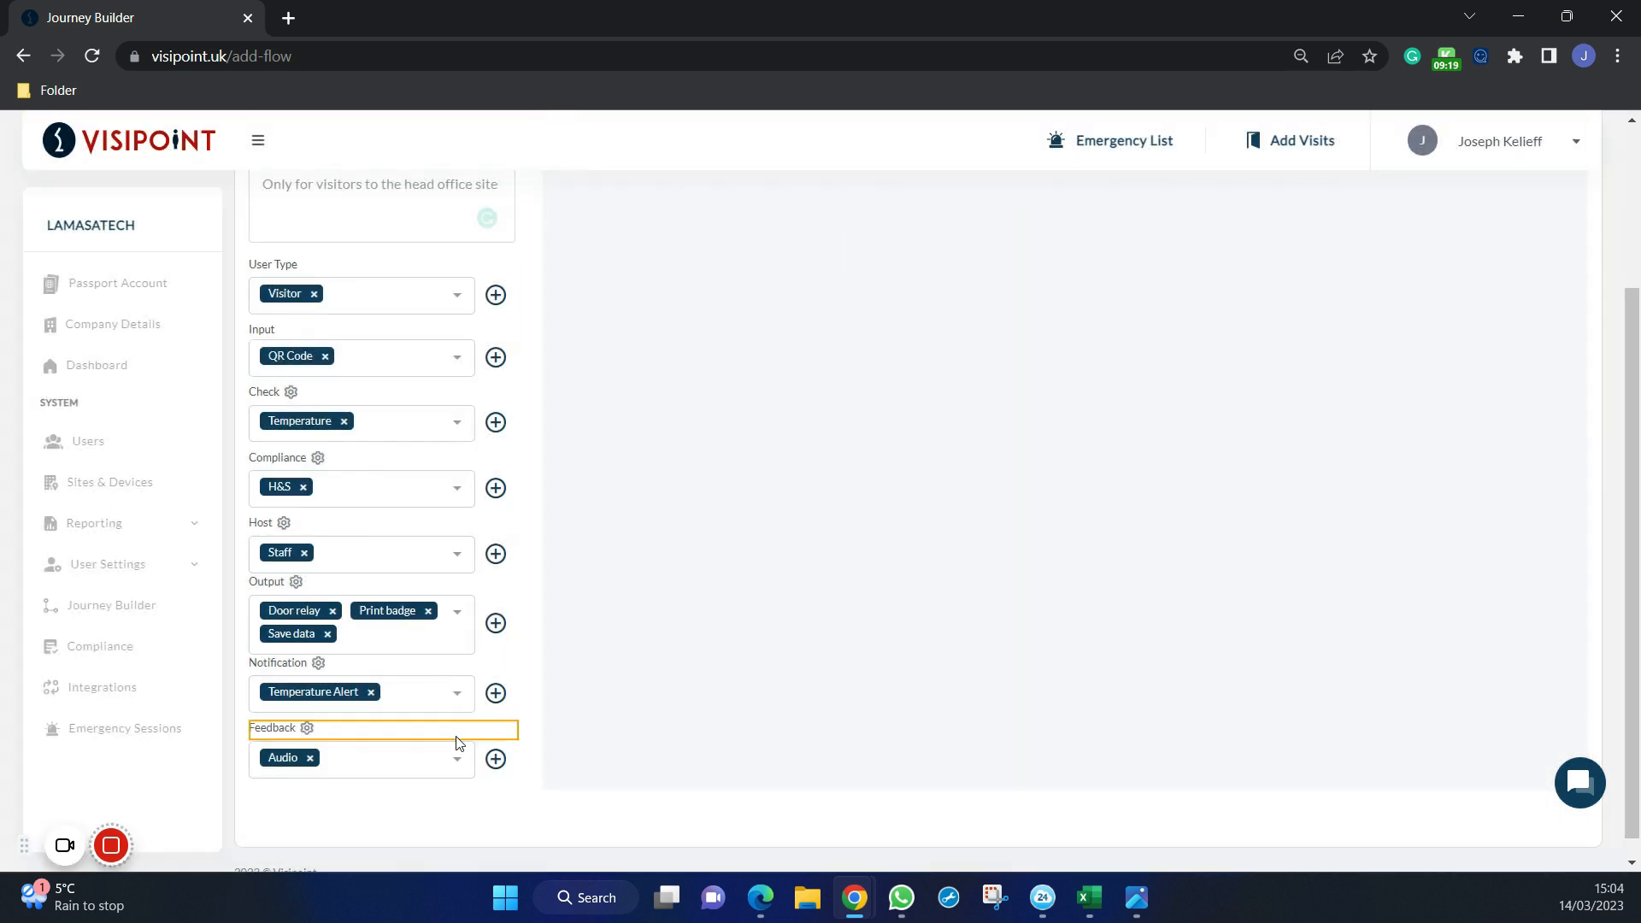
pyautogui.click(459, 759)
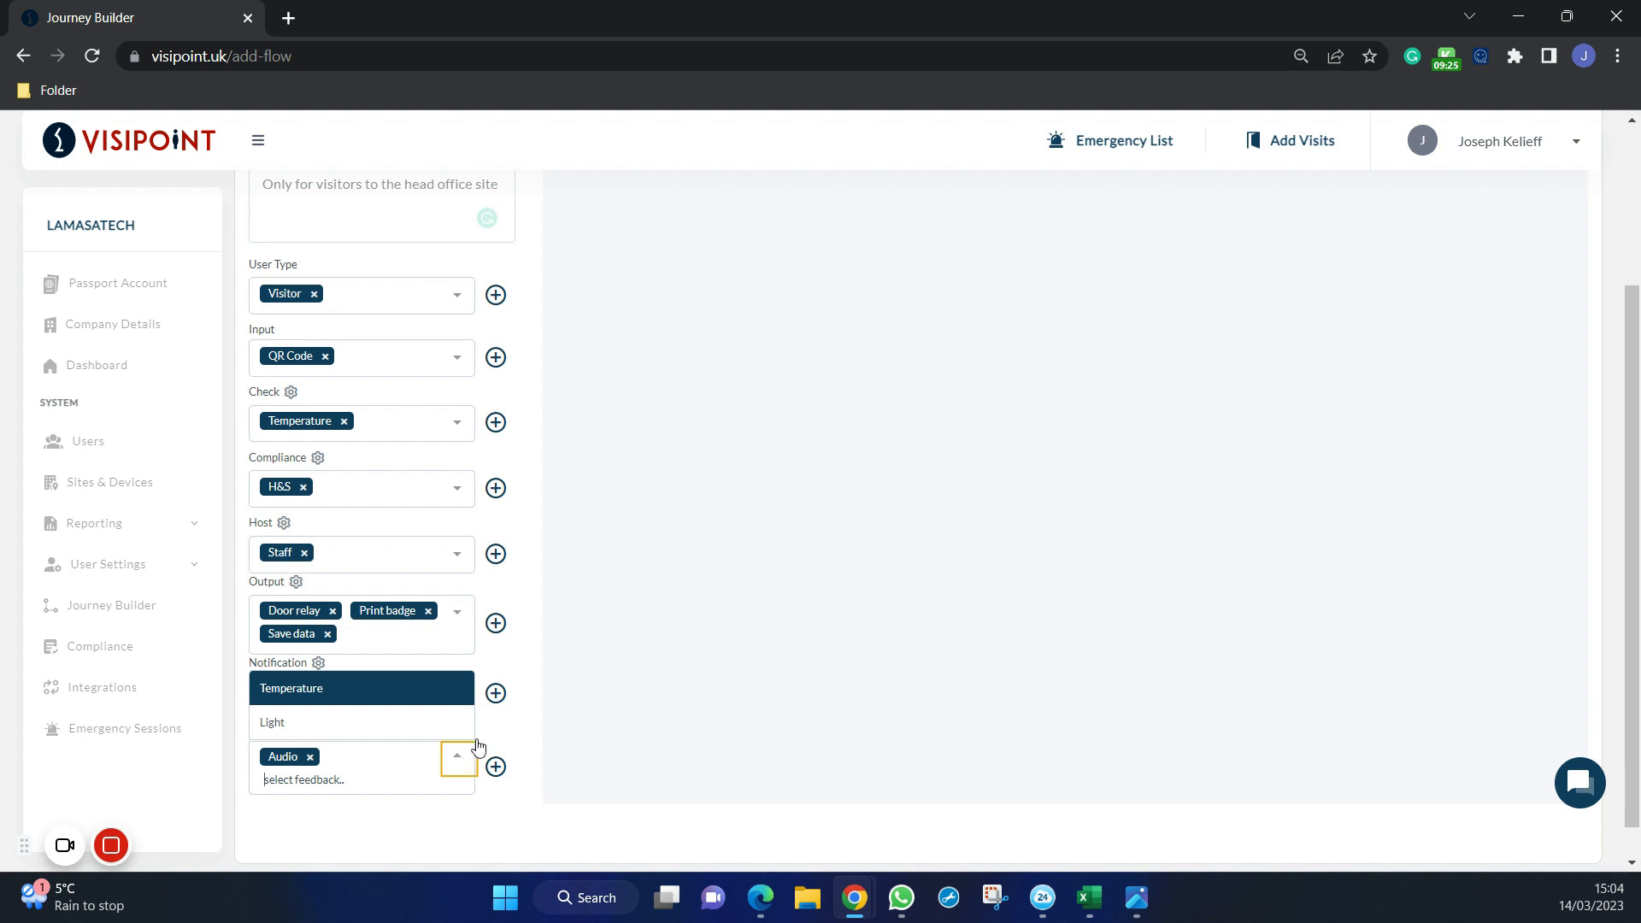
pyautogui.click(566, 733)
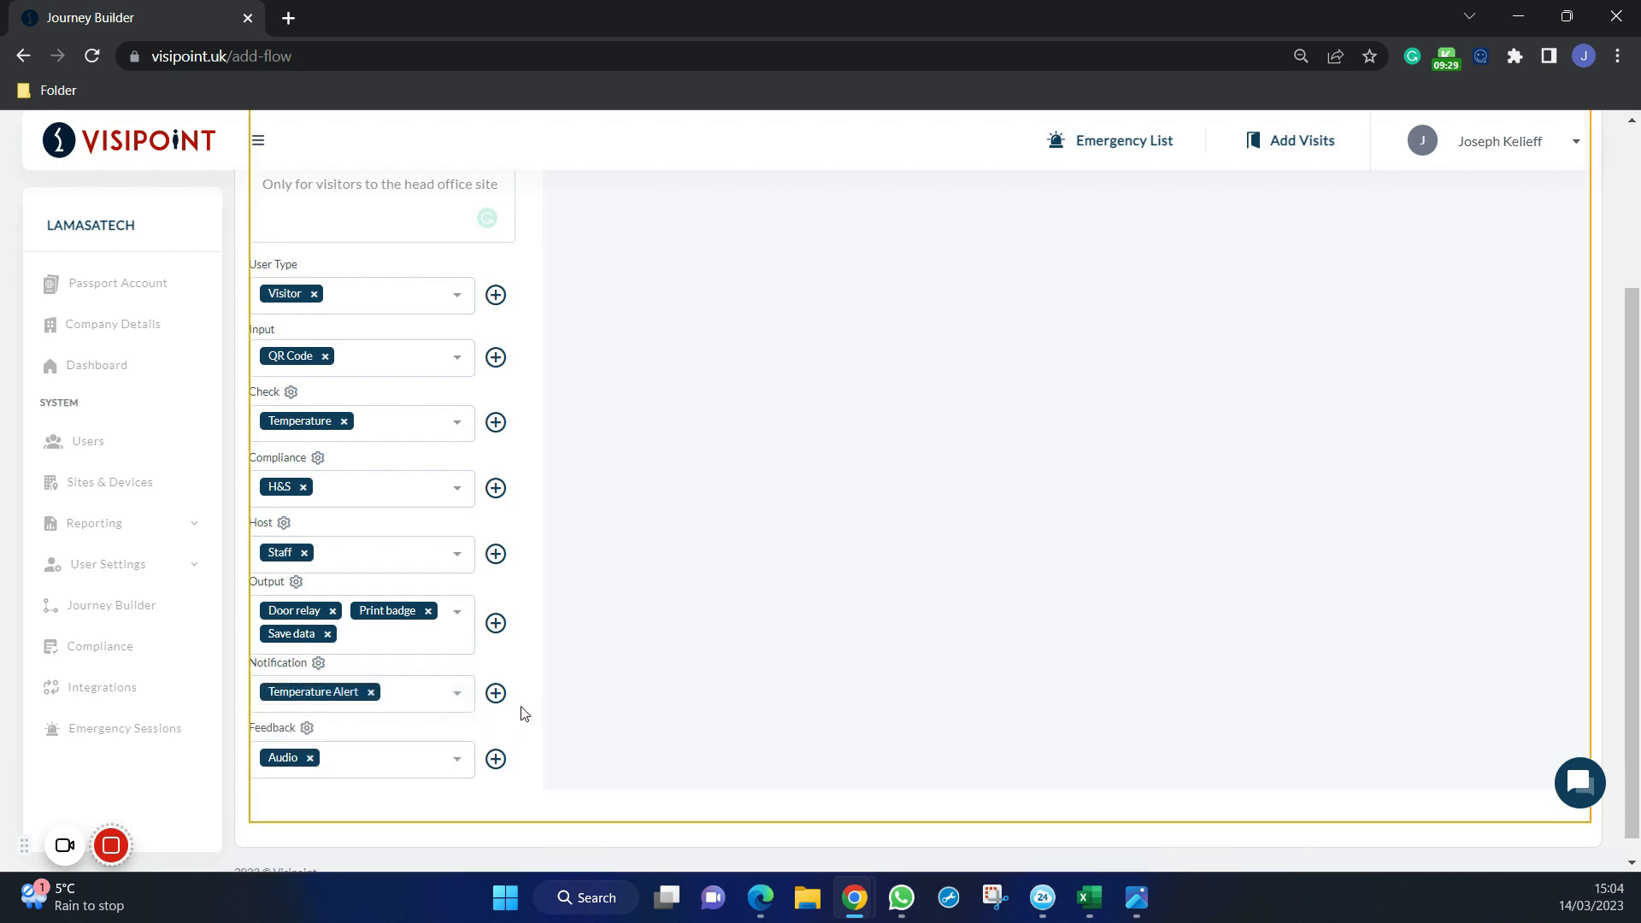
# Step: Add all the configured components, from User Type through Feedback, to the flow diagram
pyautogui.scroll(2, 524, 713)
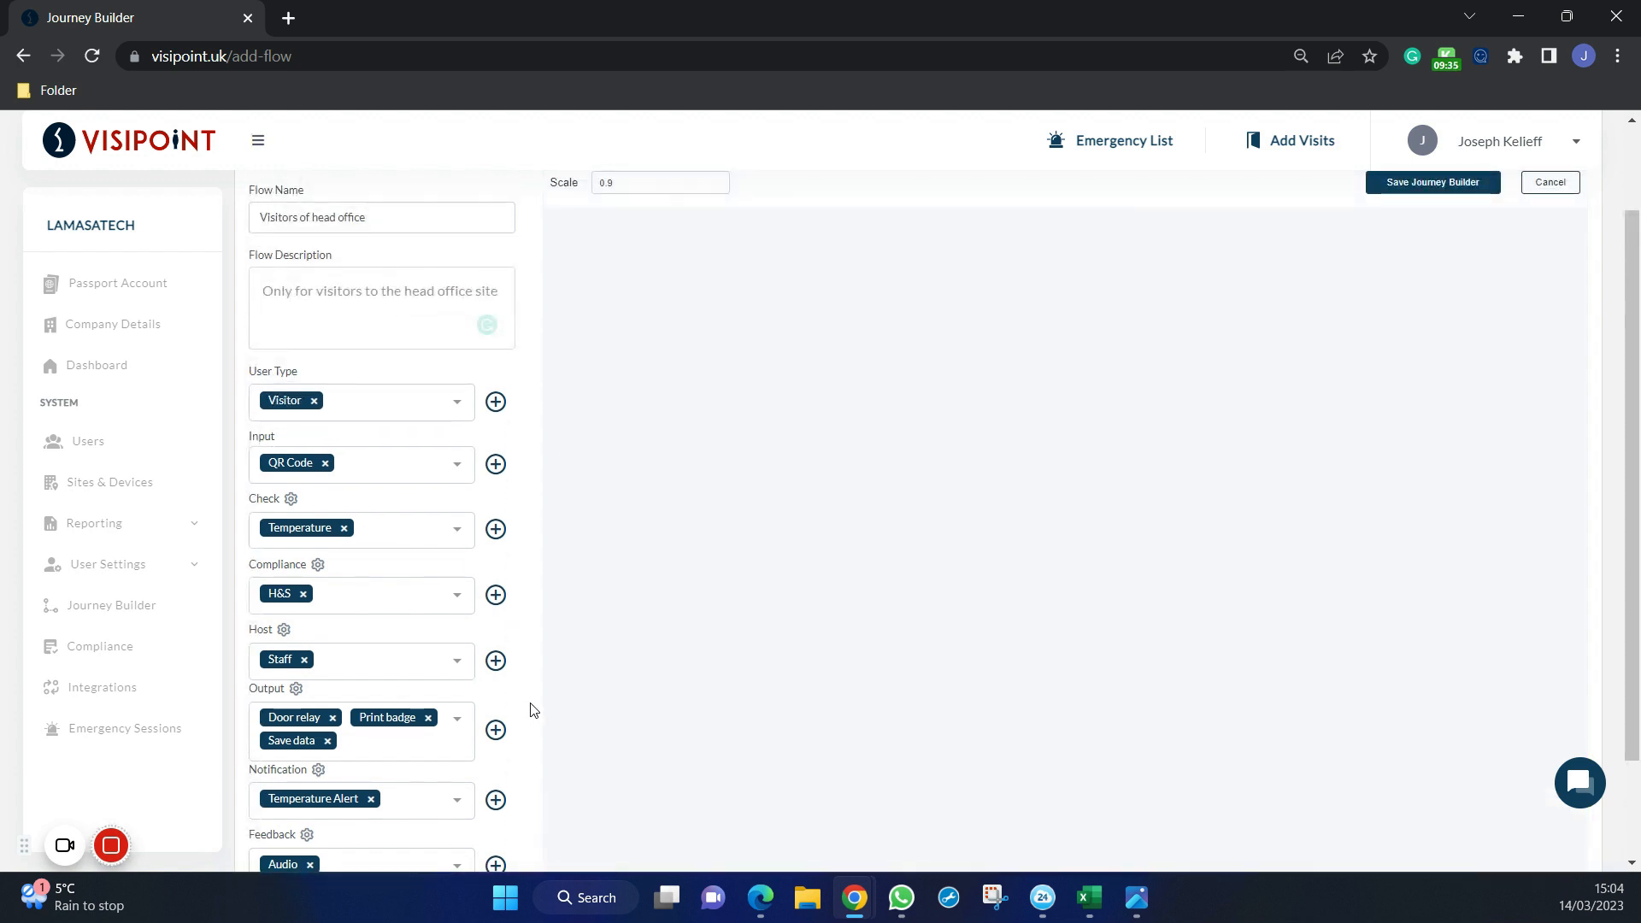
pyautogui.click(496, 402)
pyautogui.click(496, 464)
pyautogui.click(497, 530)
pyautogui.click(496, 594)
pyautogui.click(496, 661)
pyautogui.scroll(-2, 504, 639)
pyautogui.click(496, 601)
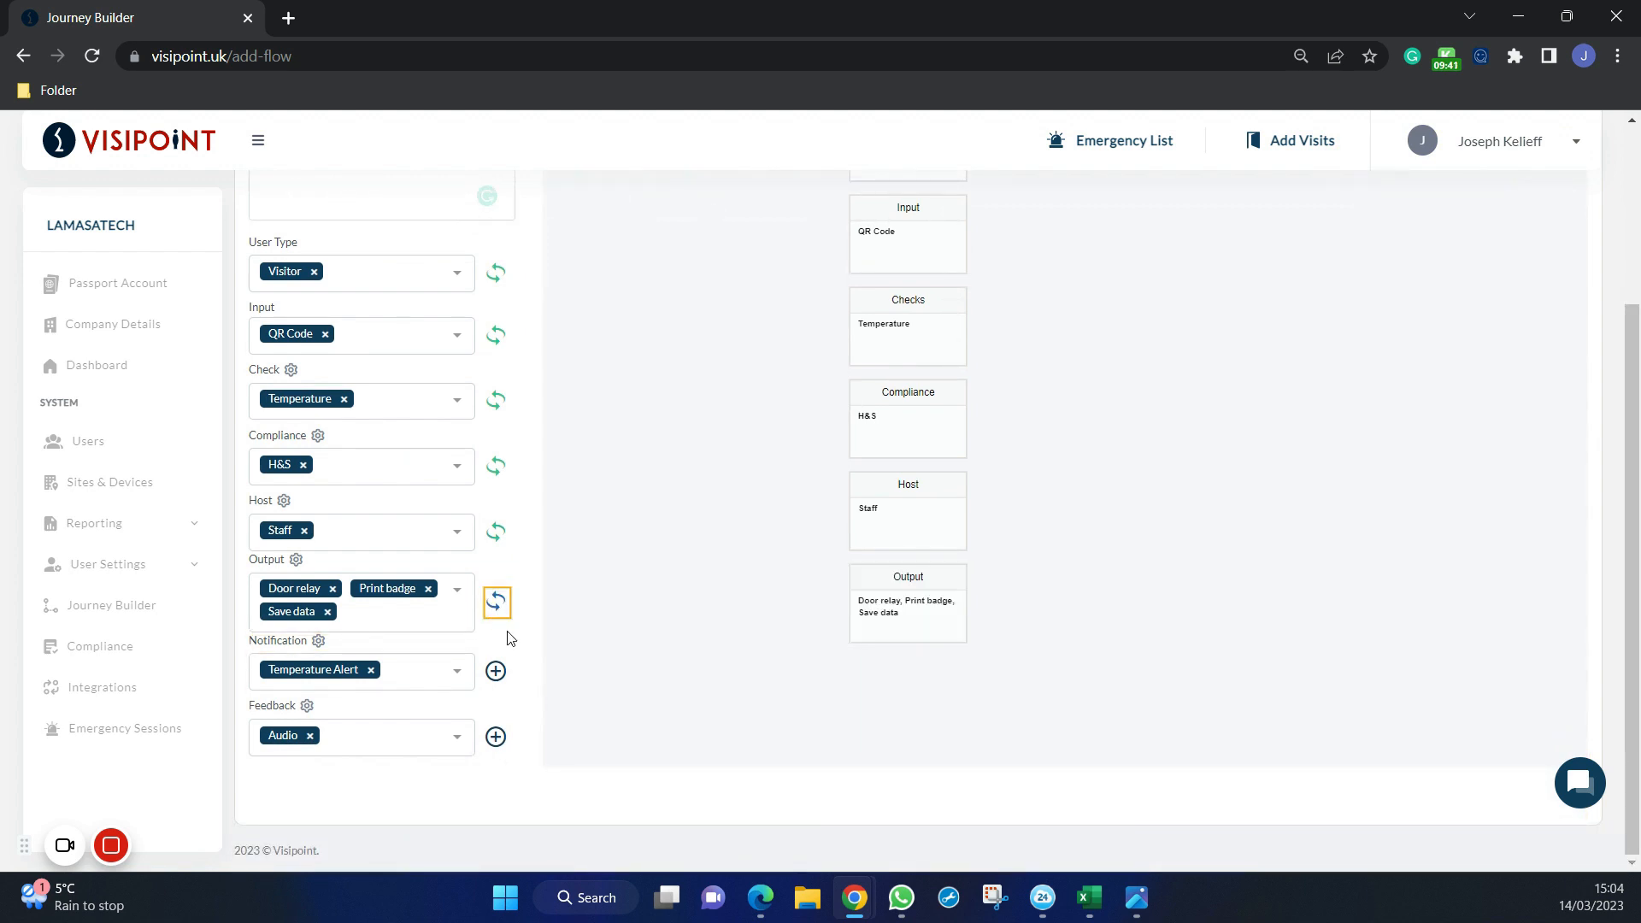
pyautogui.click(496, 671)
pyautogui.click(496, 739)
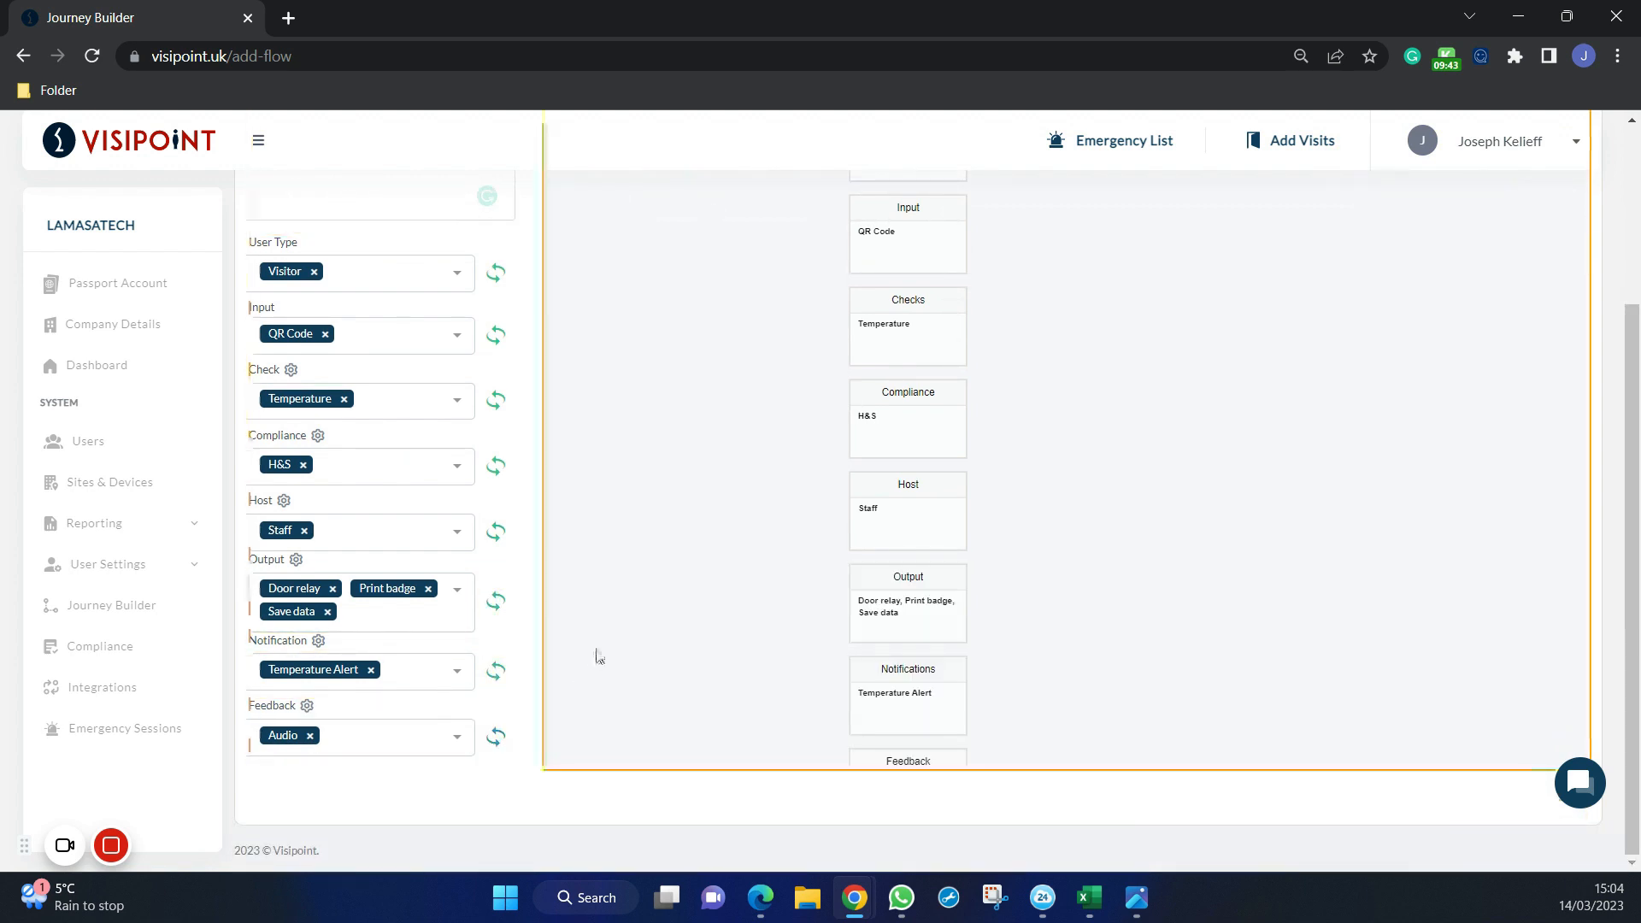
# Step: Save the Visitors of head office flow in the Main Entrance journey
pyautogui.scroll(3, 701, 513)
pyautogui.click(1403, 268)
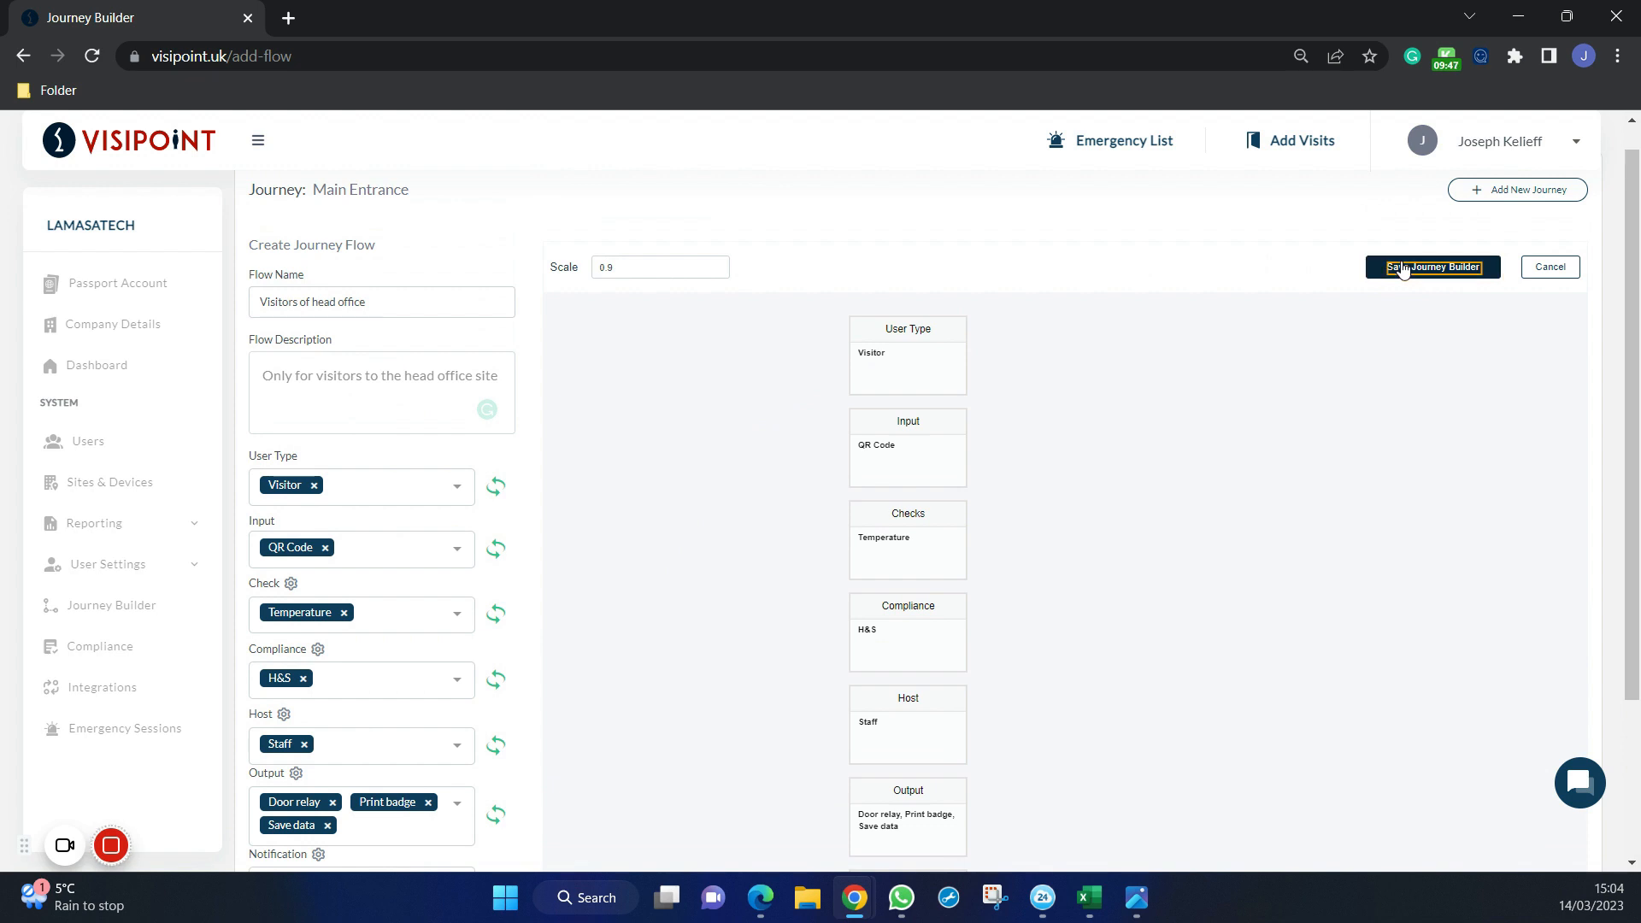
pyautogui.click(1404, 269)
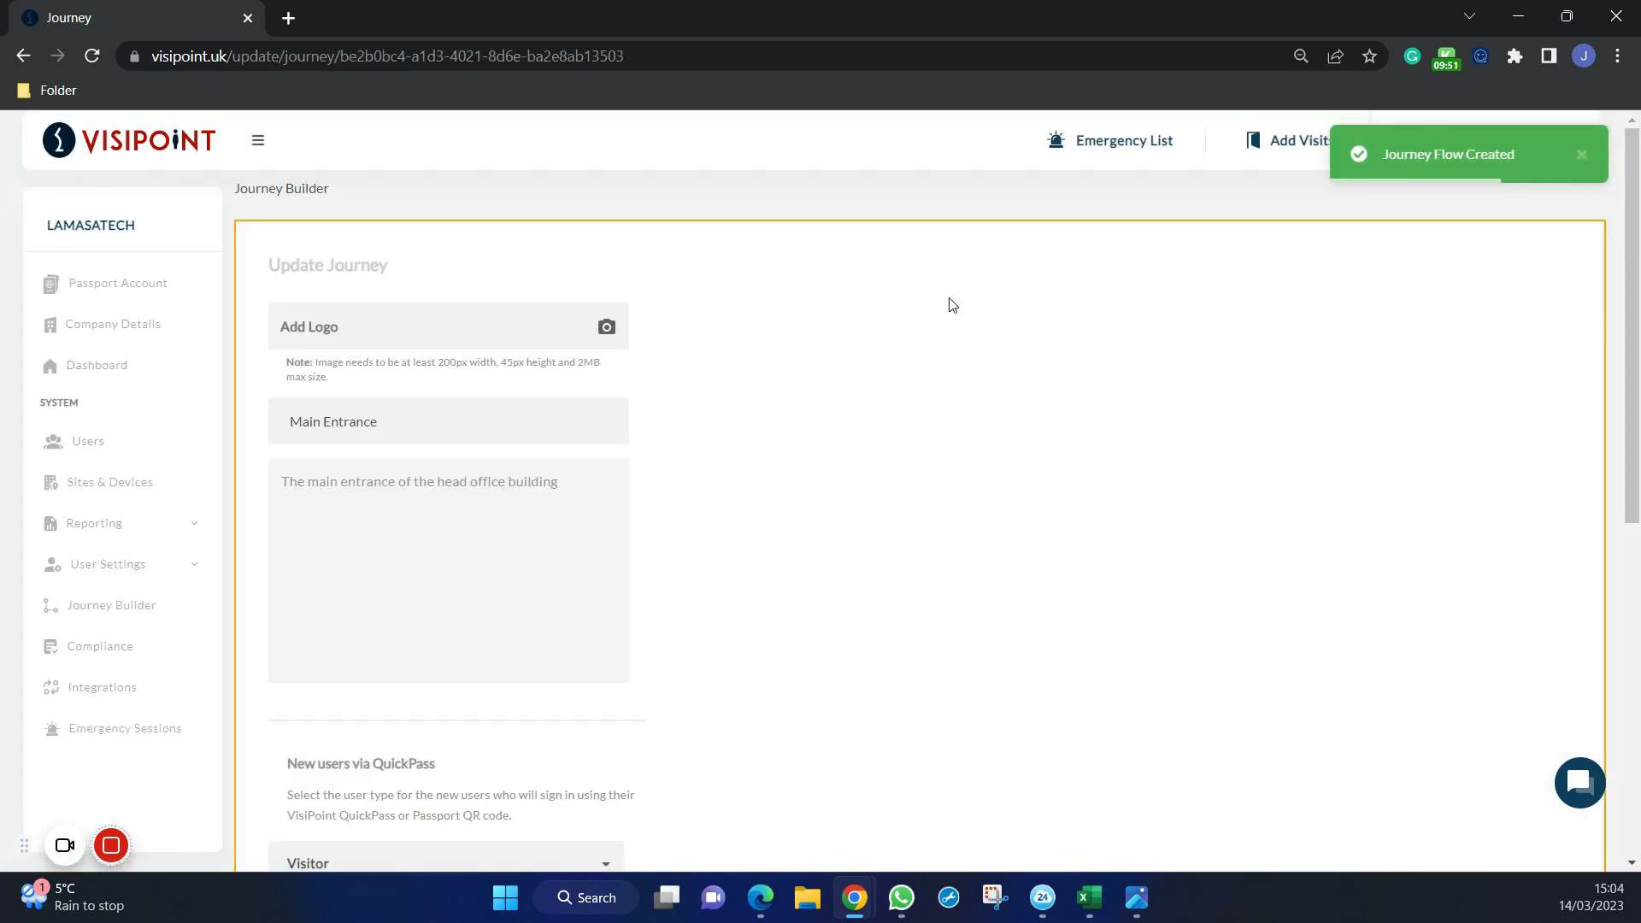
# Step: Show the Visitor user type on the non-touch instruction screen and update the Main Entrance journey
pyautogui.scroll(-1, 793, 400)
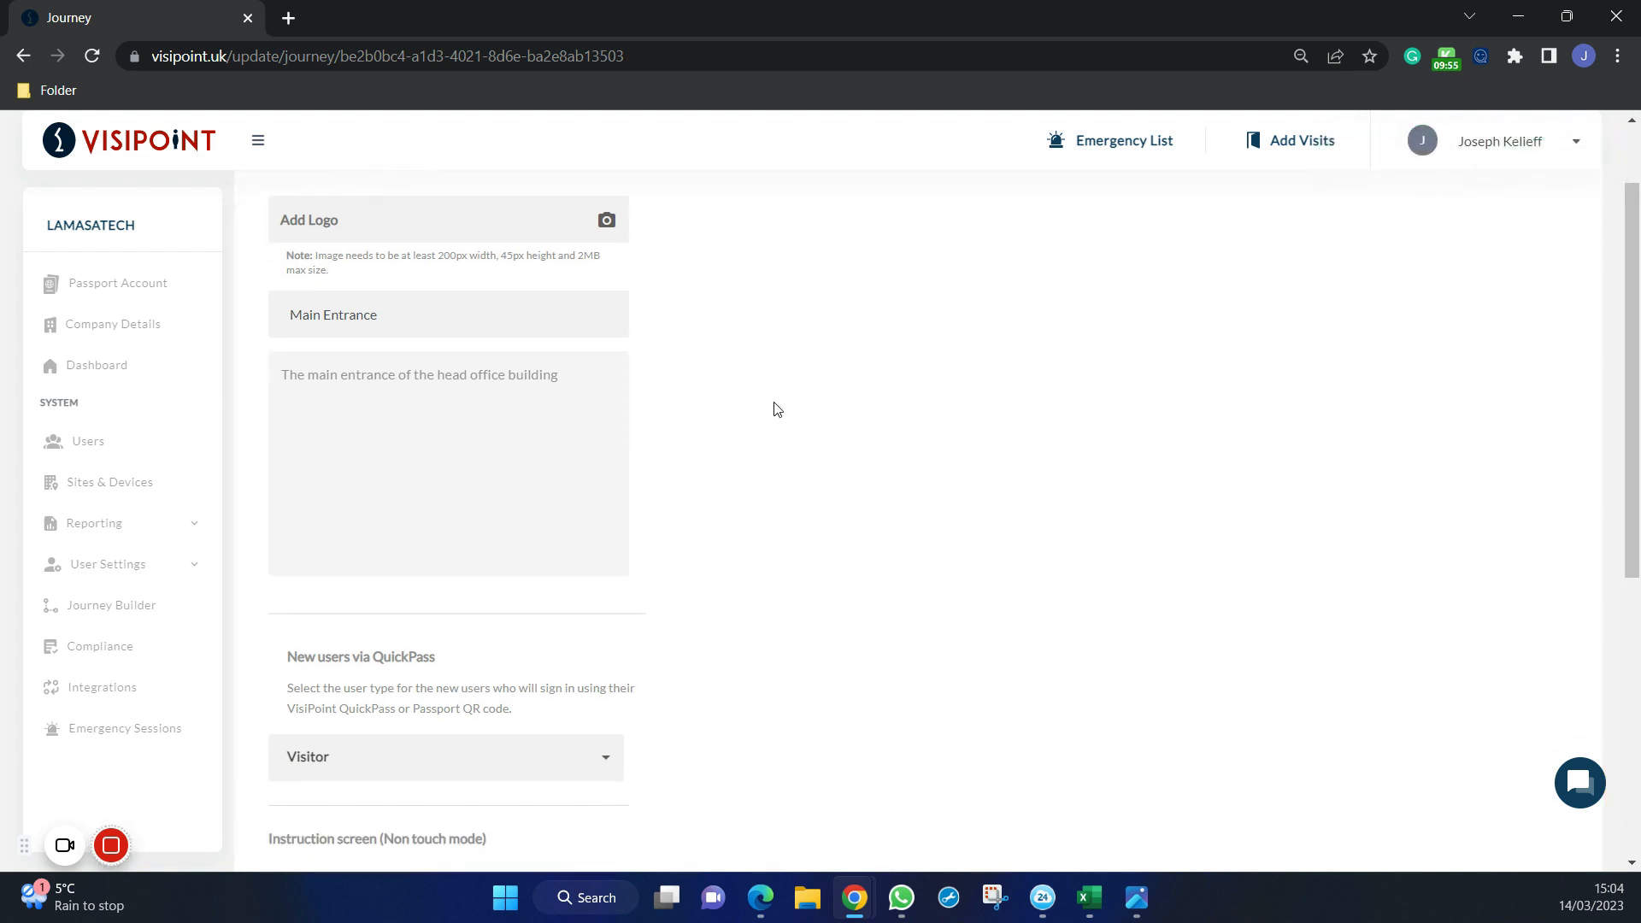
pyautogui.scroll(-1, 762, 414)
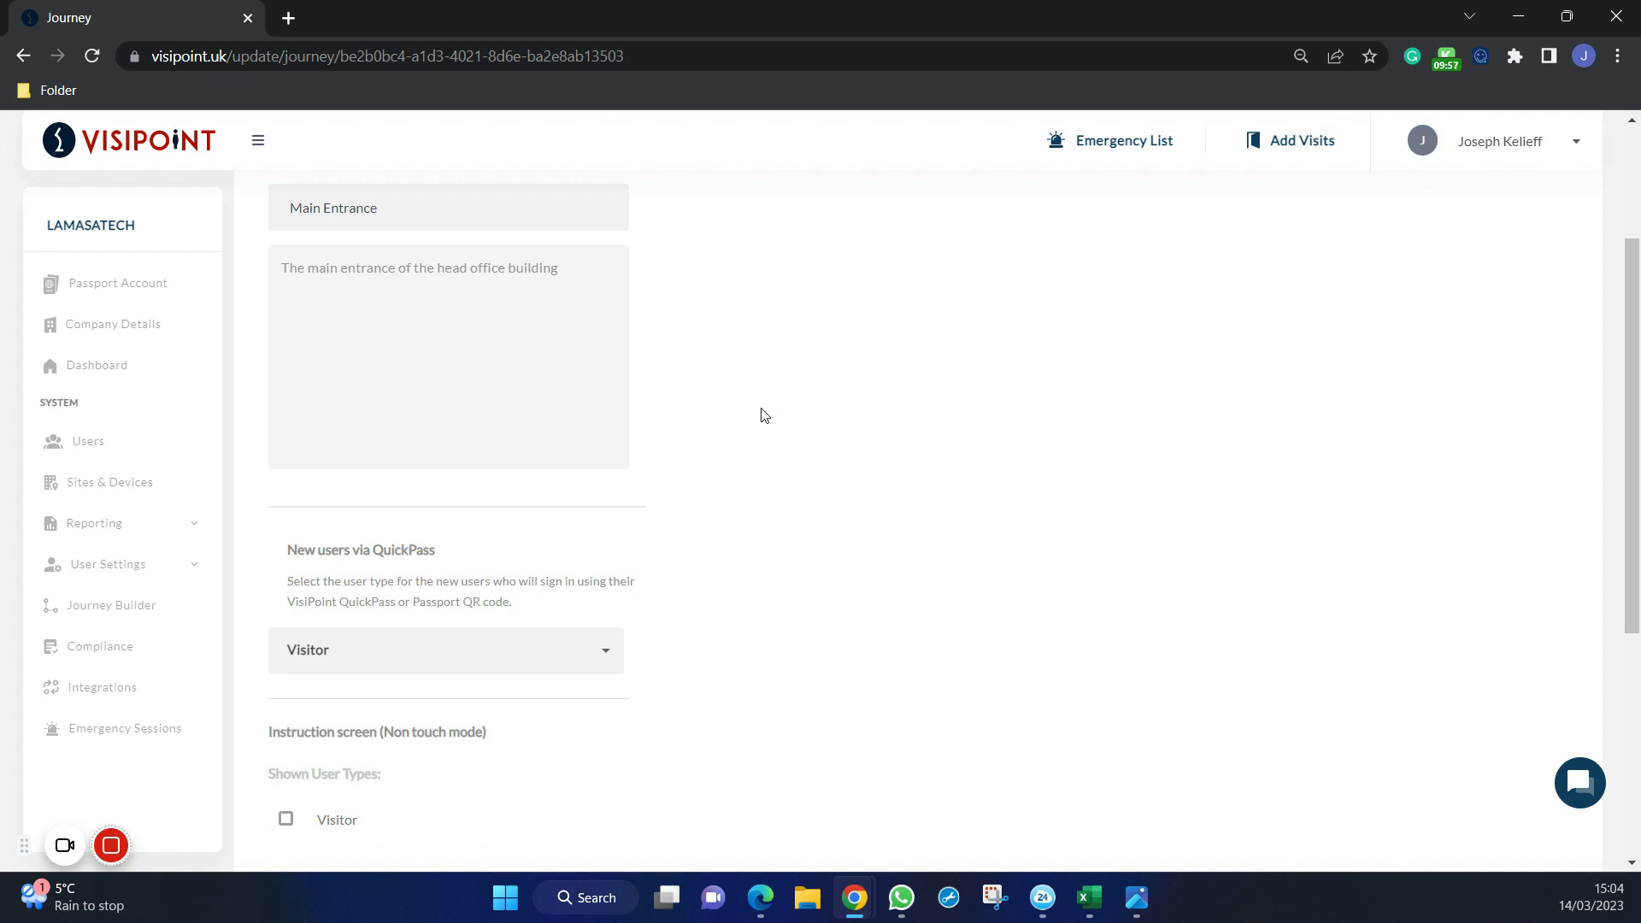
pyautogui.scroll(-1, 764, 415)
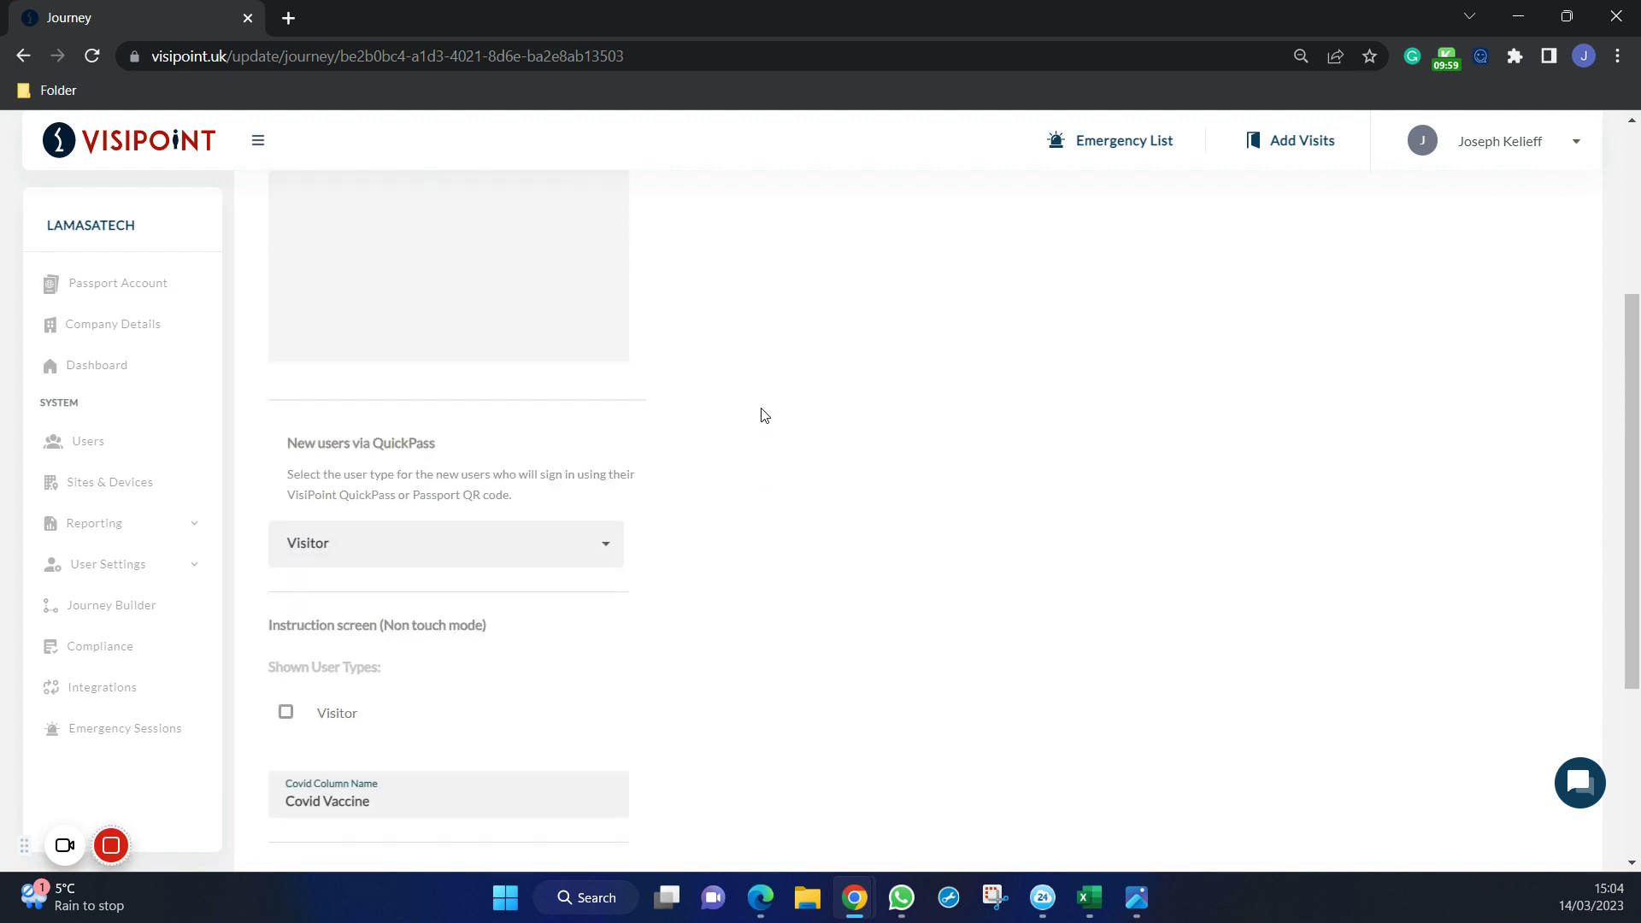
pyautogui.scroll(-1, 764, 415)
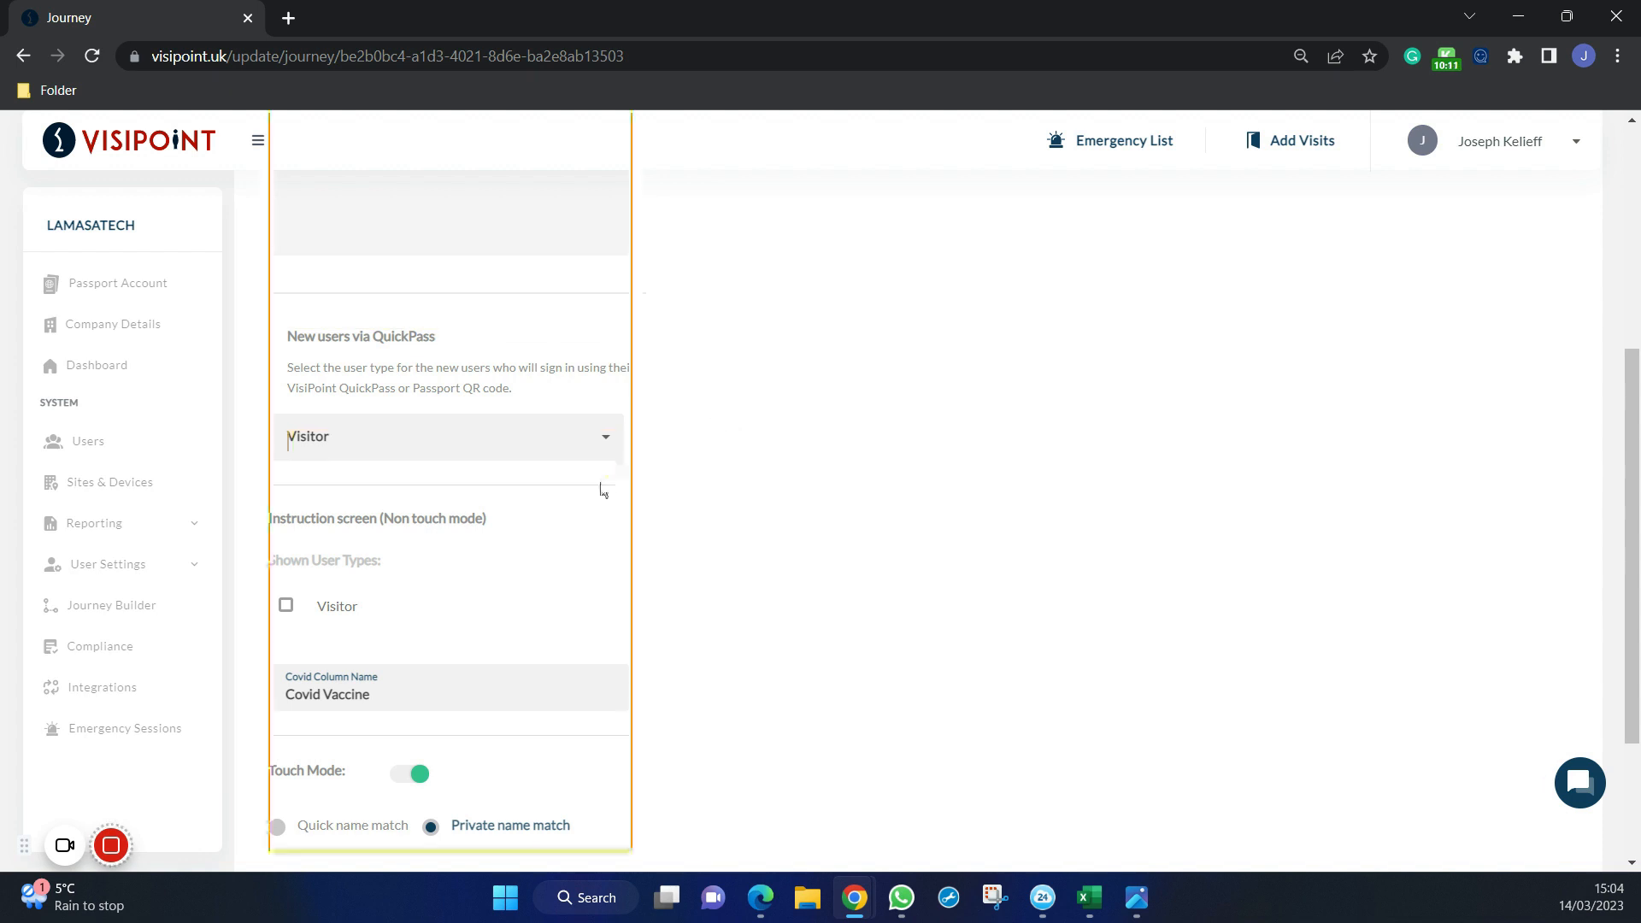
pyautogui.click(285, 605)
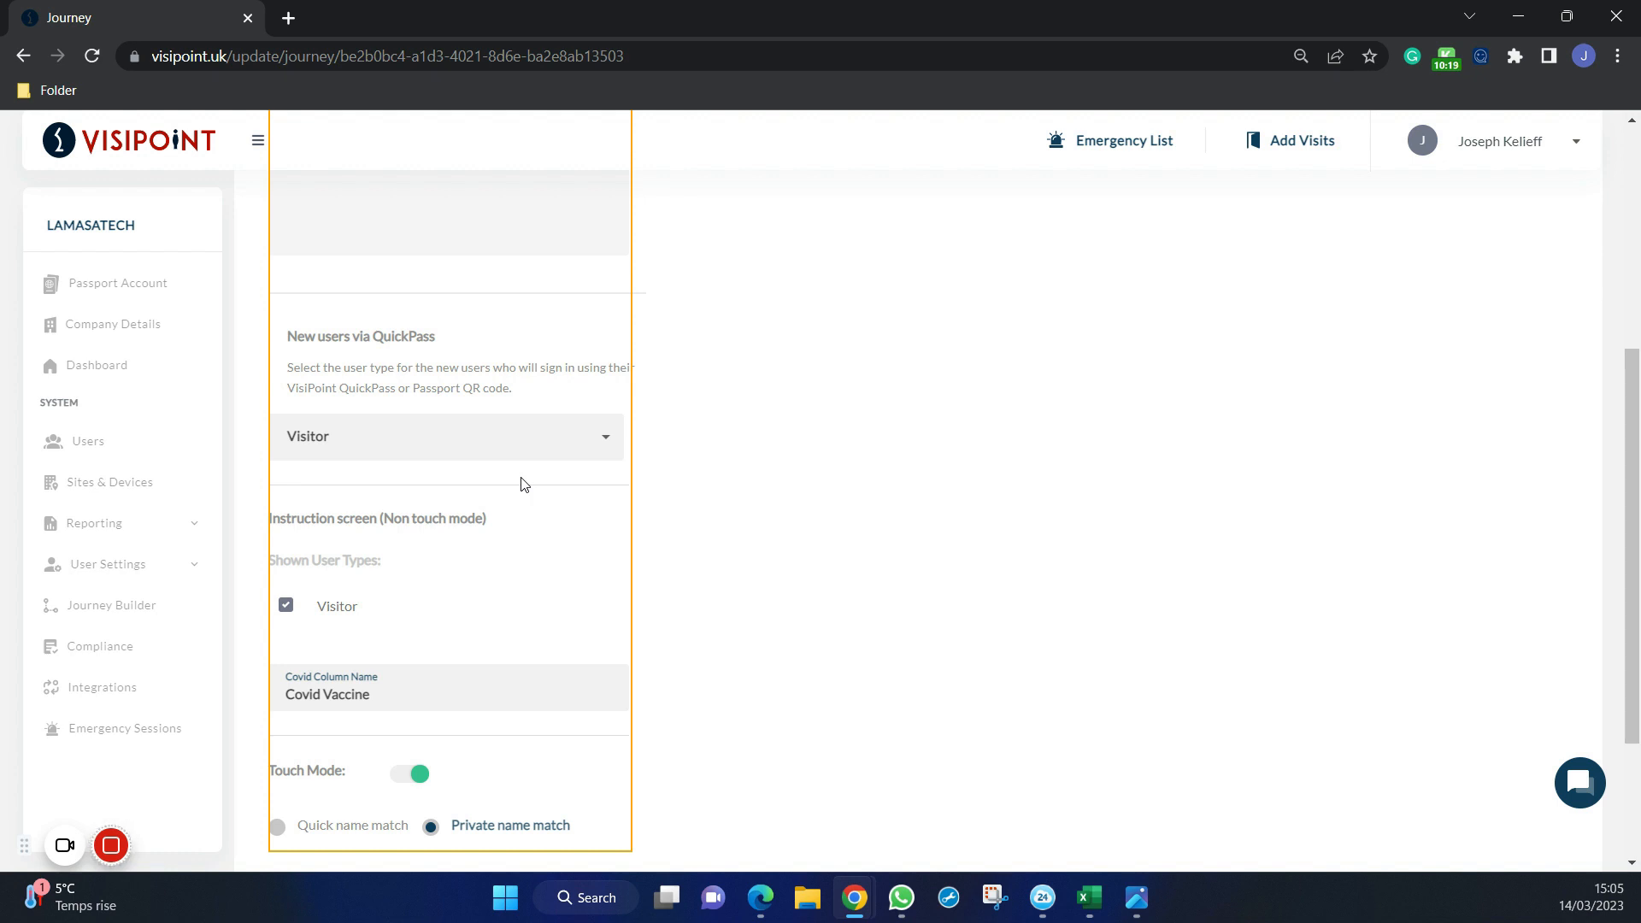
pyautogui.scroll(-3, 706, 449)
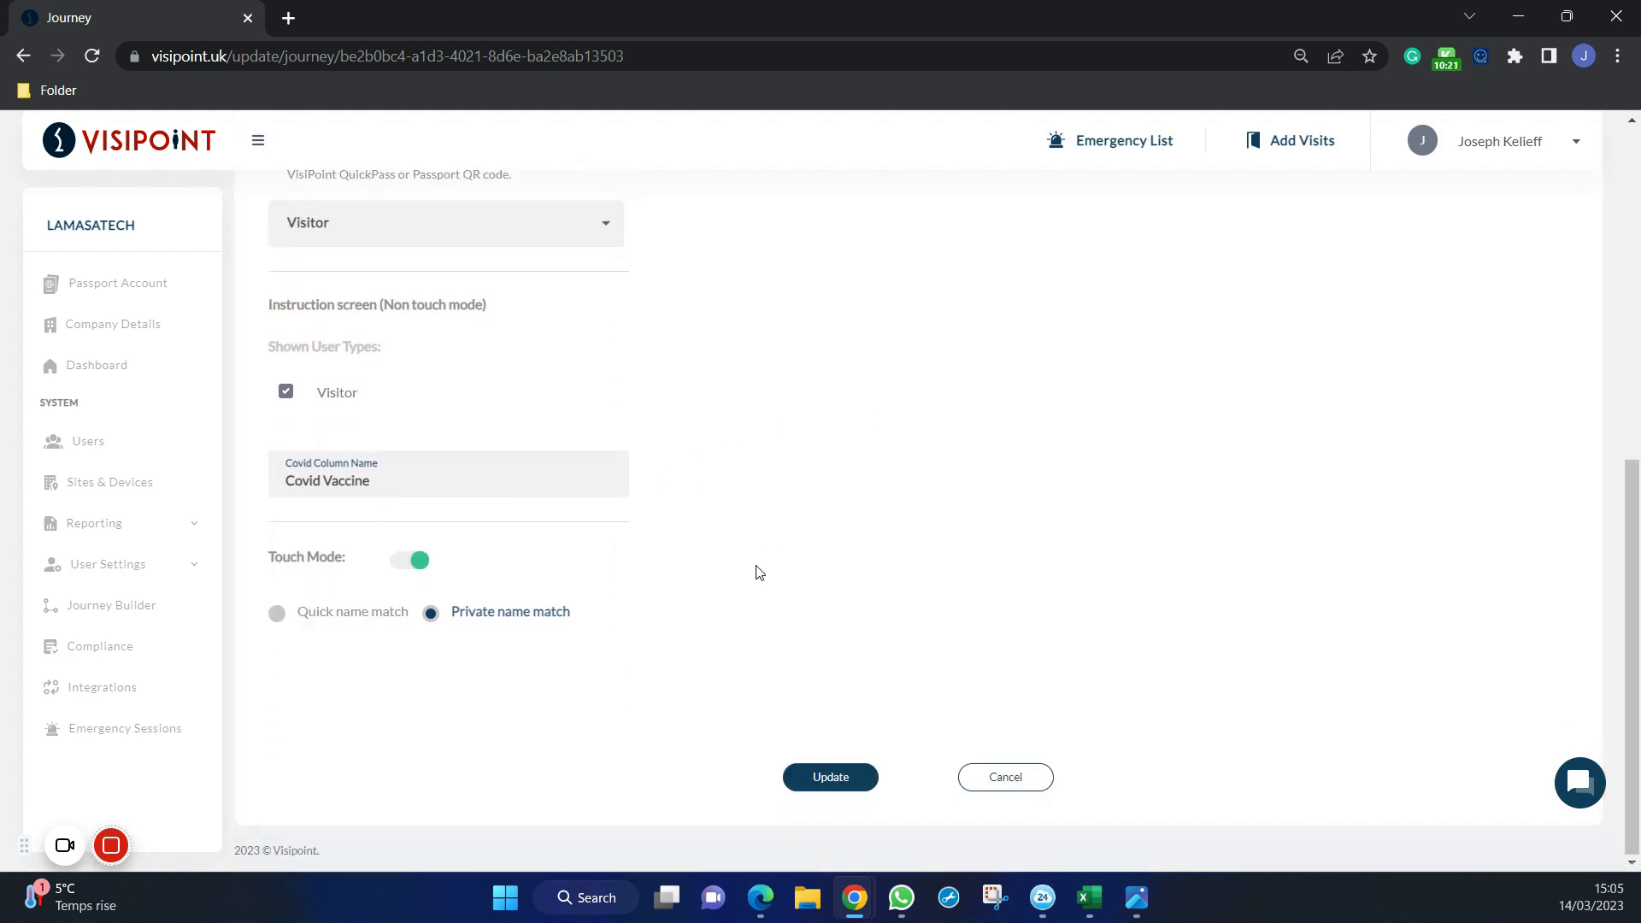
pyautogui.click(815, 779)
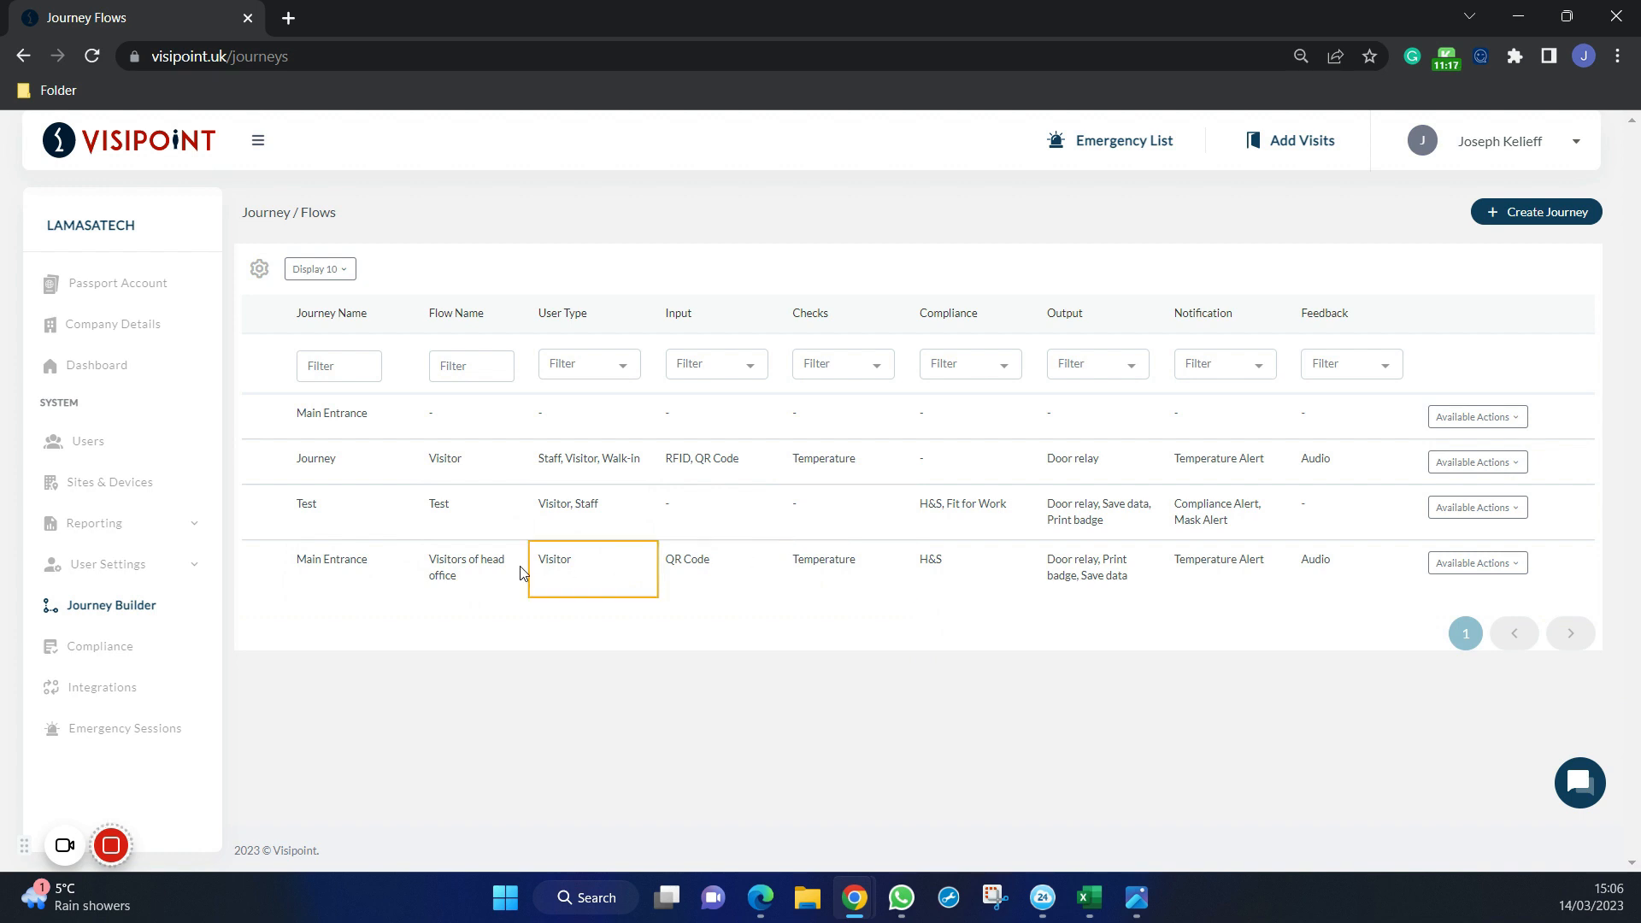
# Step: Start another flow for the Main Entrance journey, named "Staff" with the description "For all staff levels"
pyautogui.click(1485, 571)
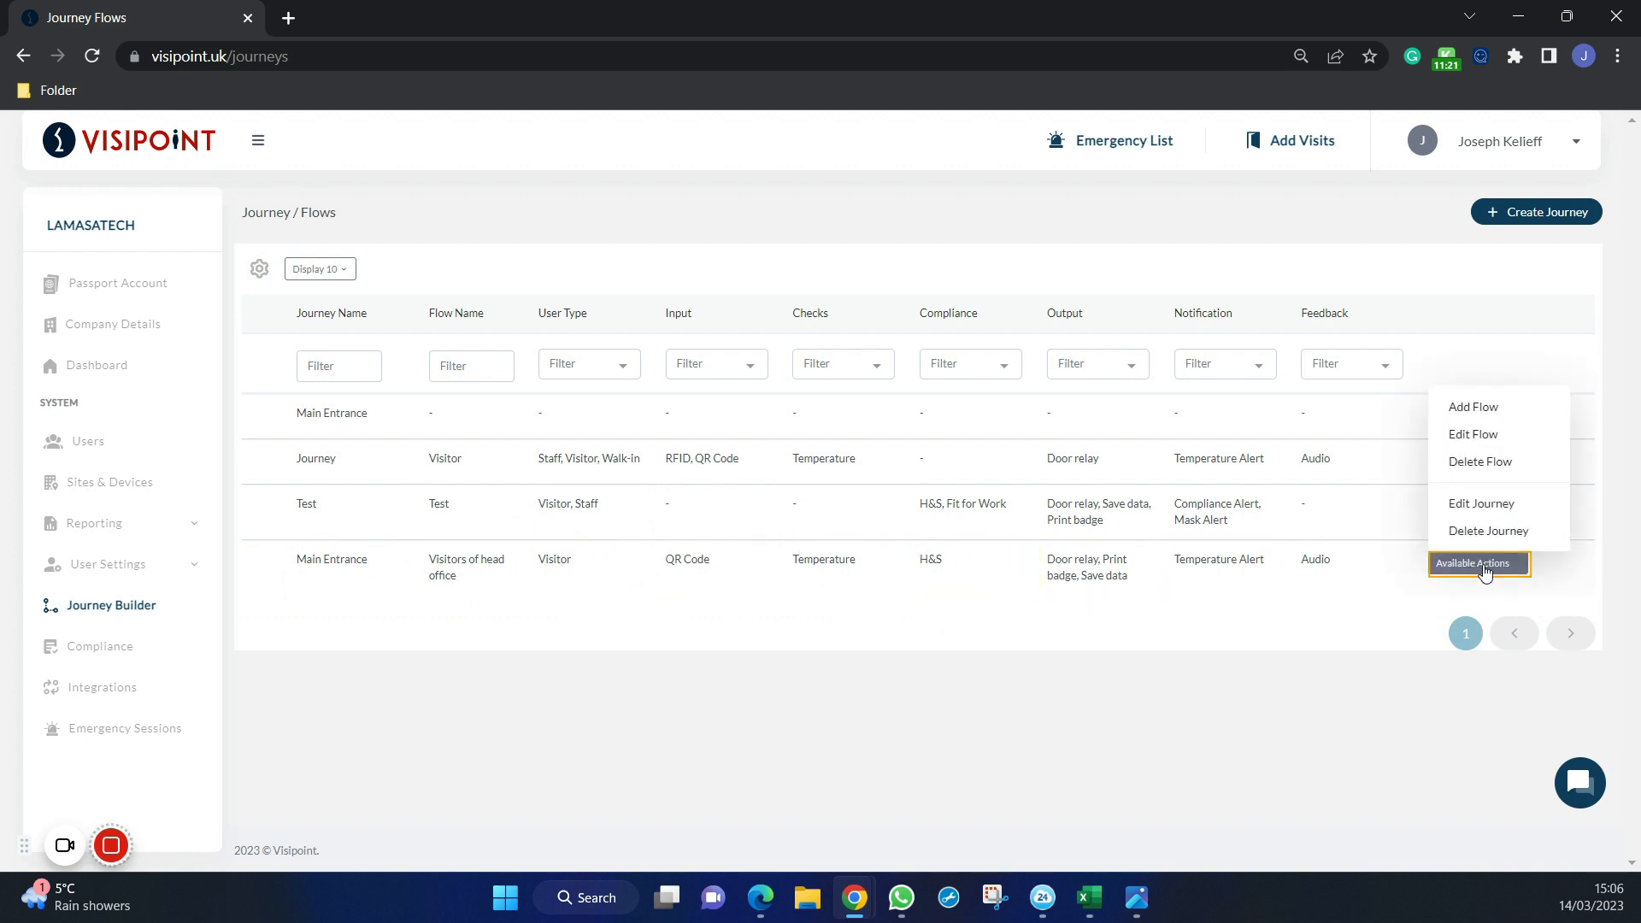
pyautogui.click(1462, 416)
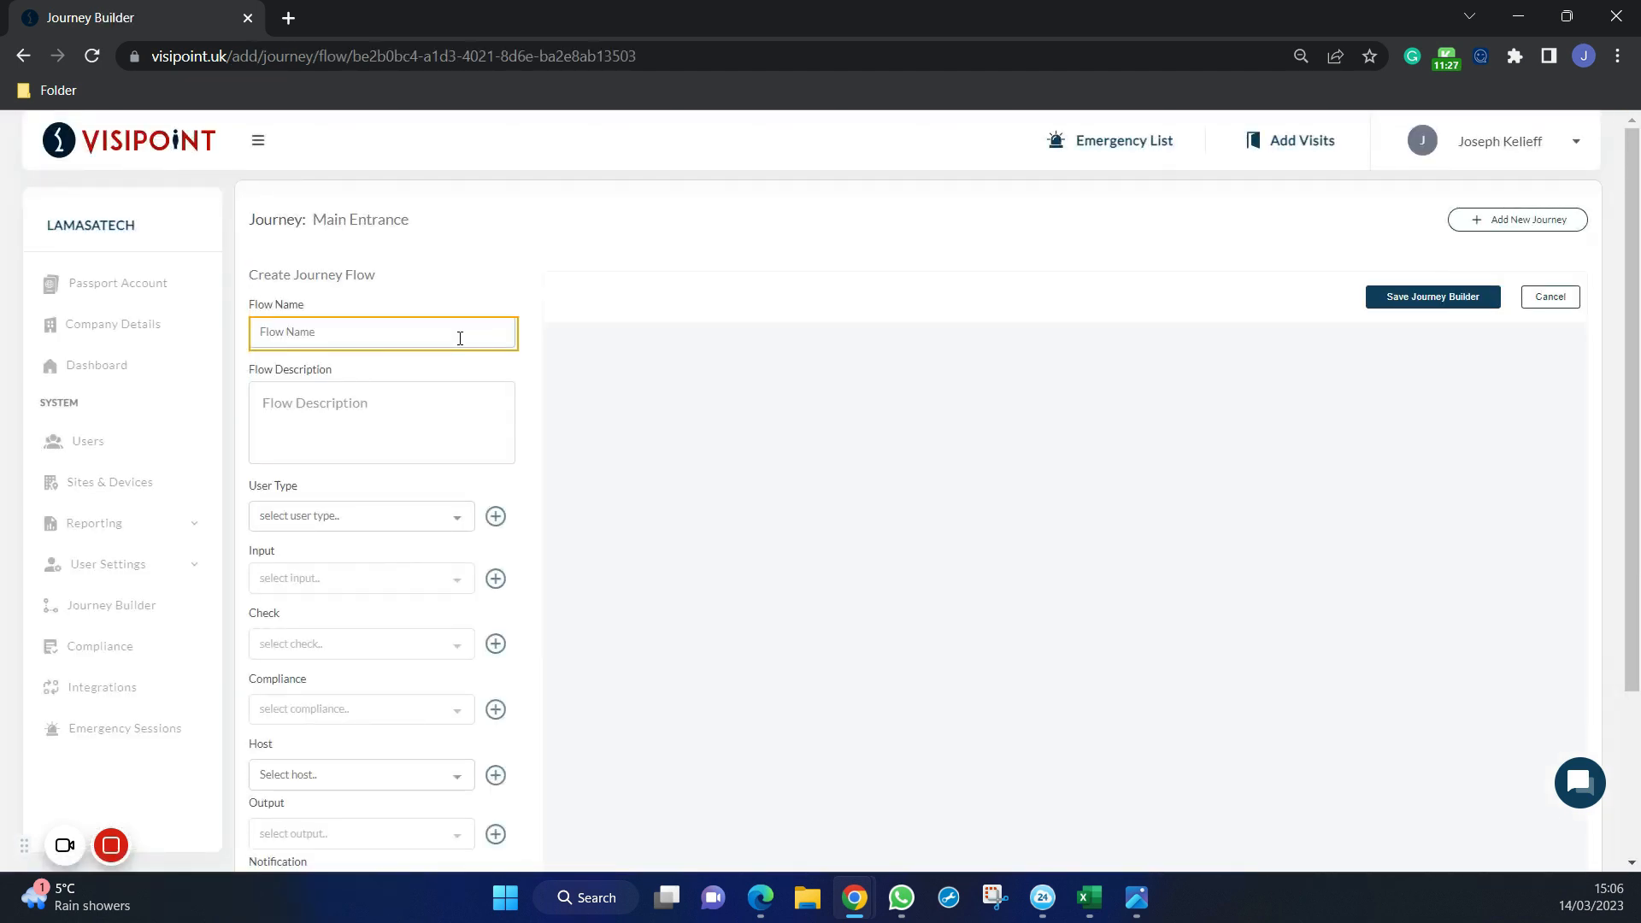
pyautogui.write('Staff')
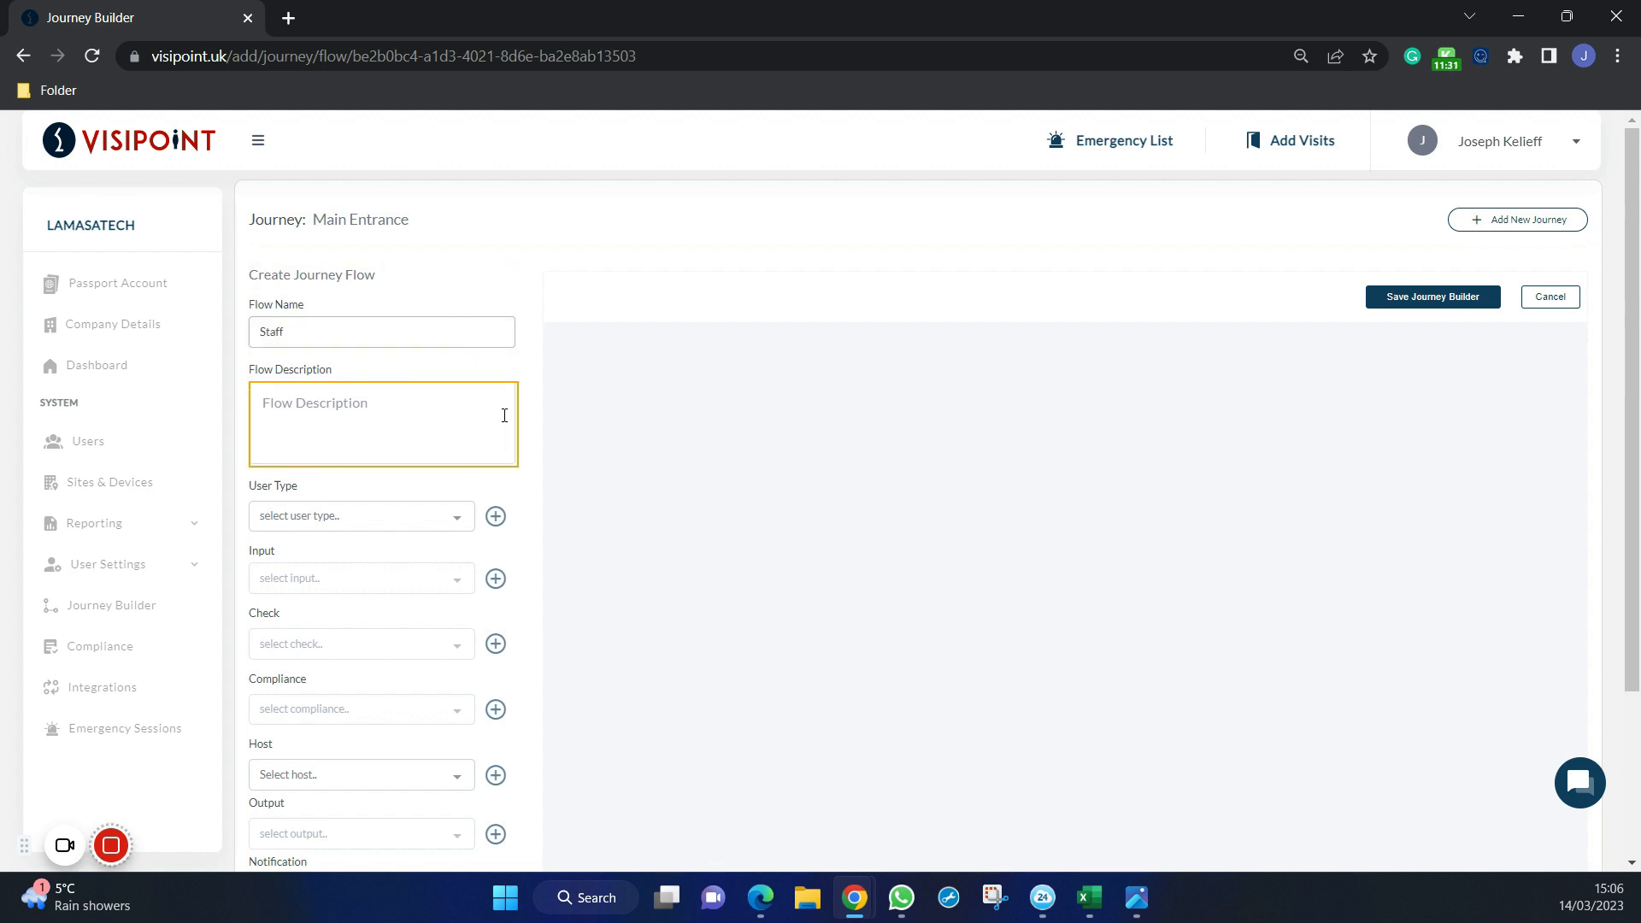
pyautogui.write('For all staff levels')
# Step: Set the new flow's user type to Staff
pyautogui.scroll(-3, 442, 427)
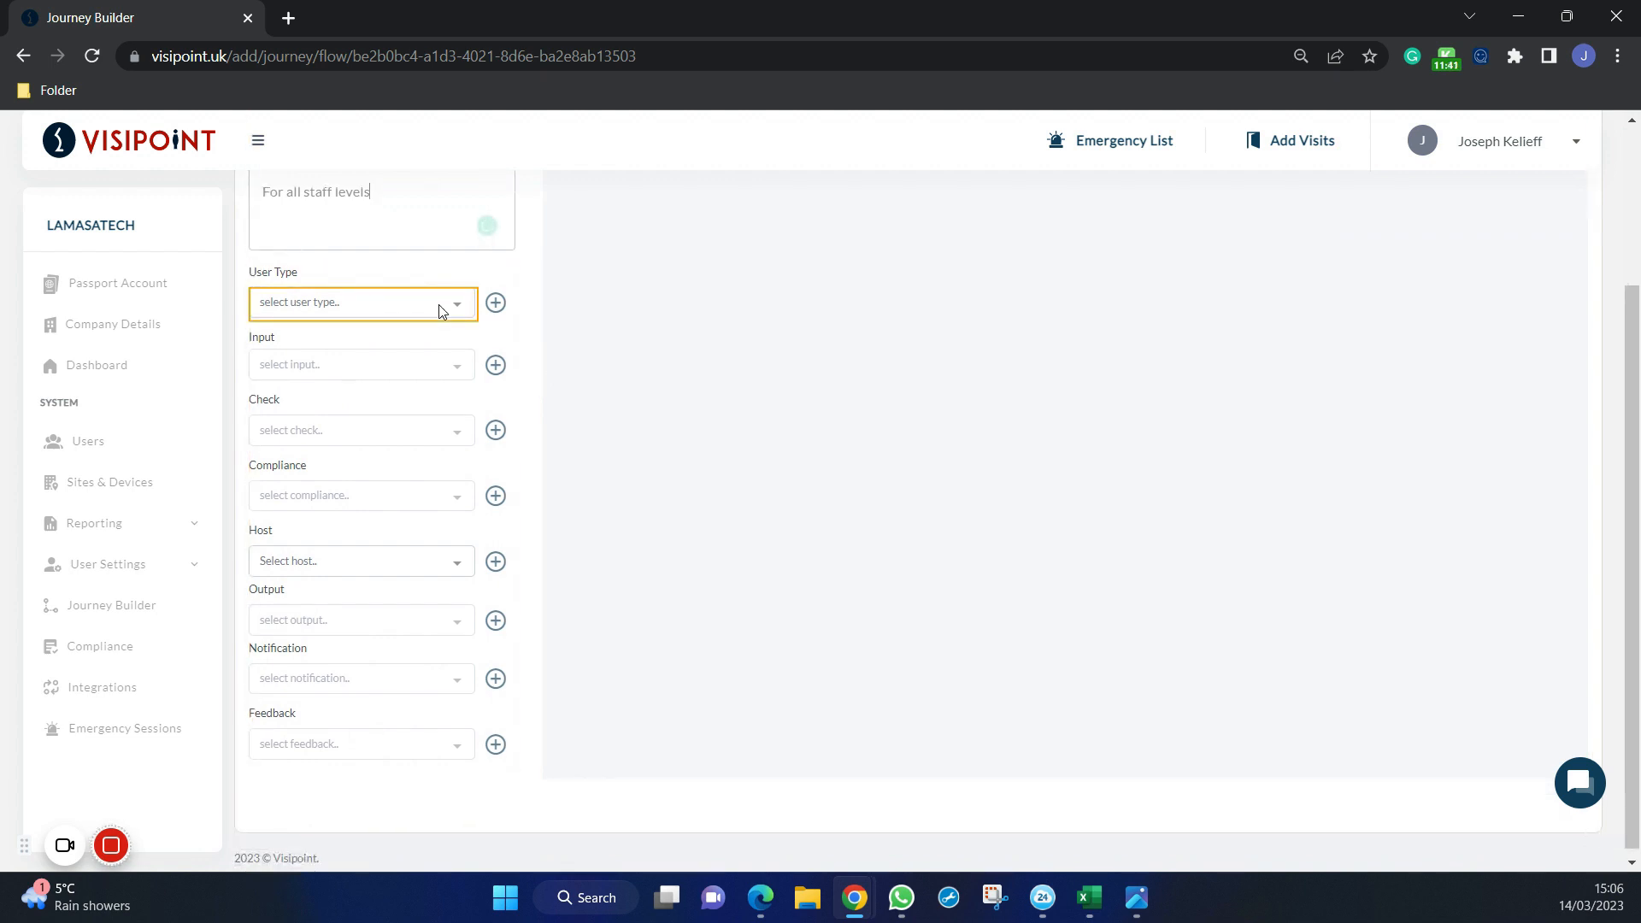
pyautogui.click(442, 310)
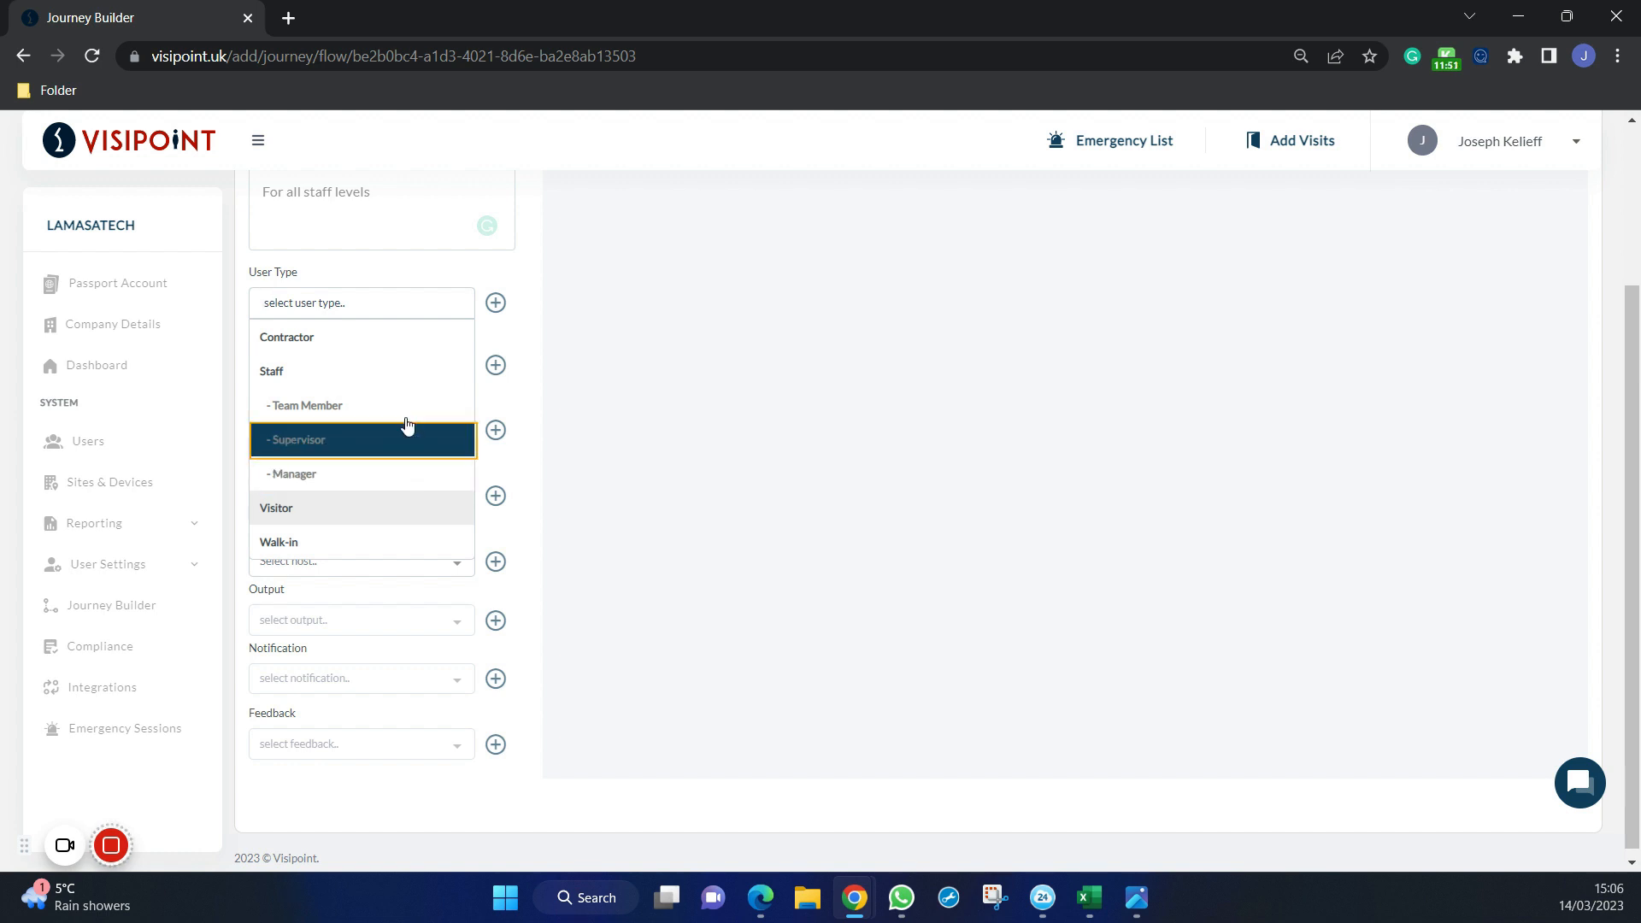
pyautogui.click(395, 384)
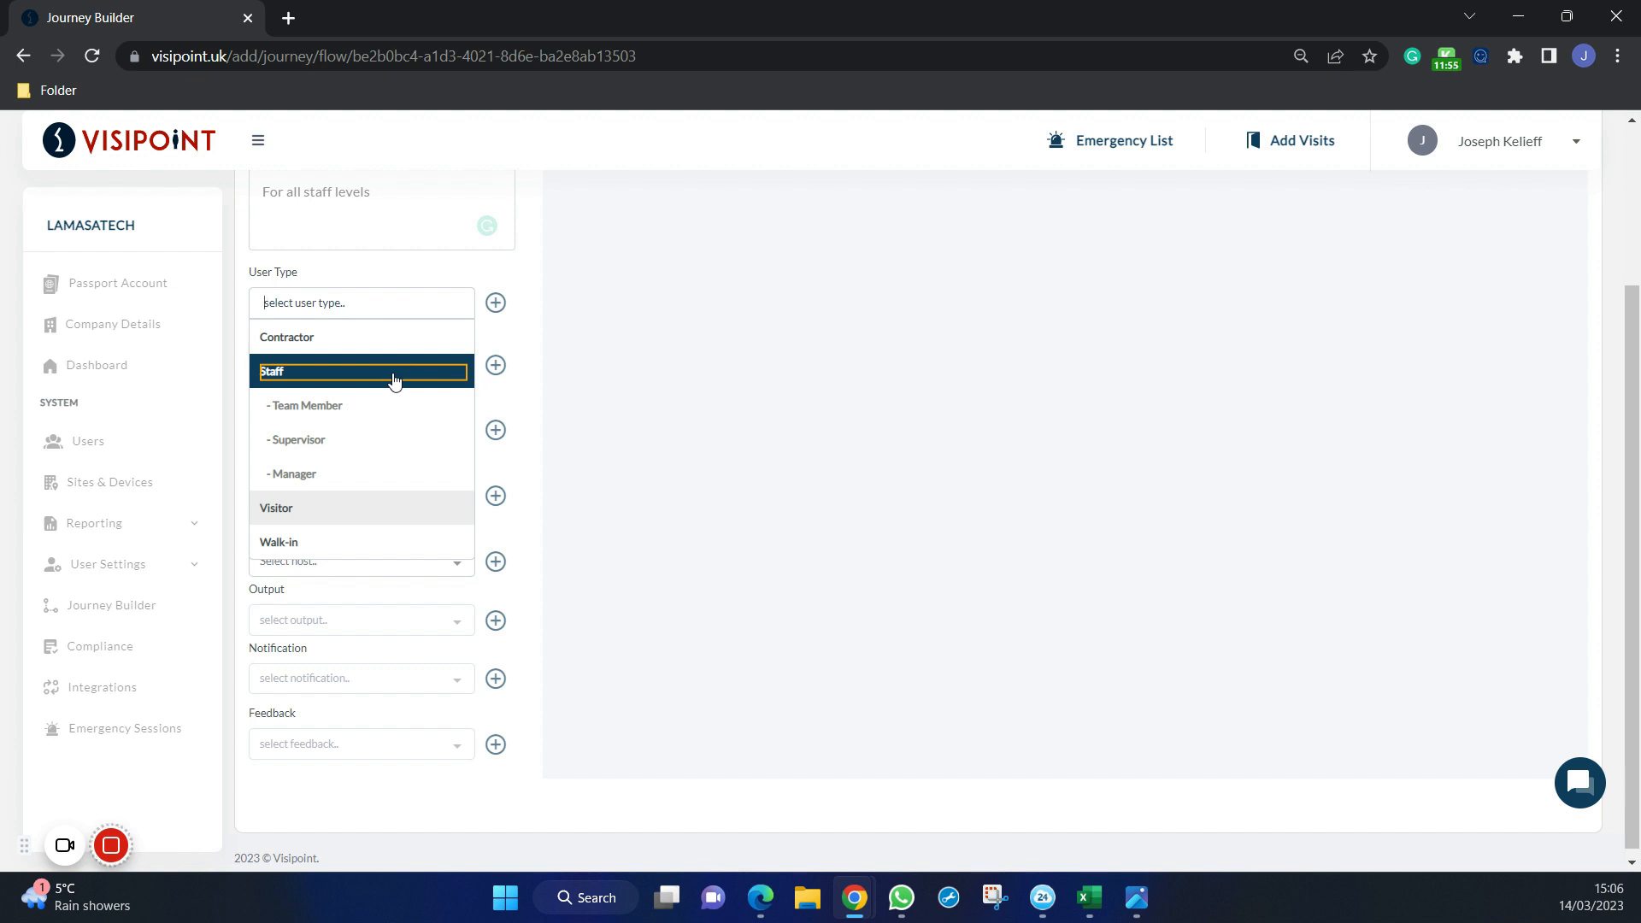
# Step: Select the Staff user type, RFID input and Temperature check for the new flow
pyautogui.click(395, 374)
pyautogui.click(395, 368)
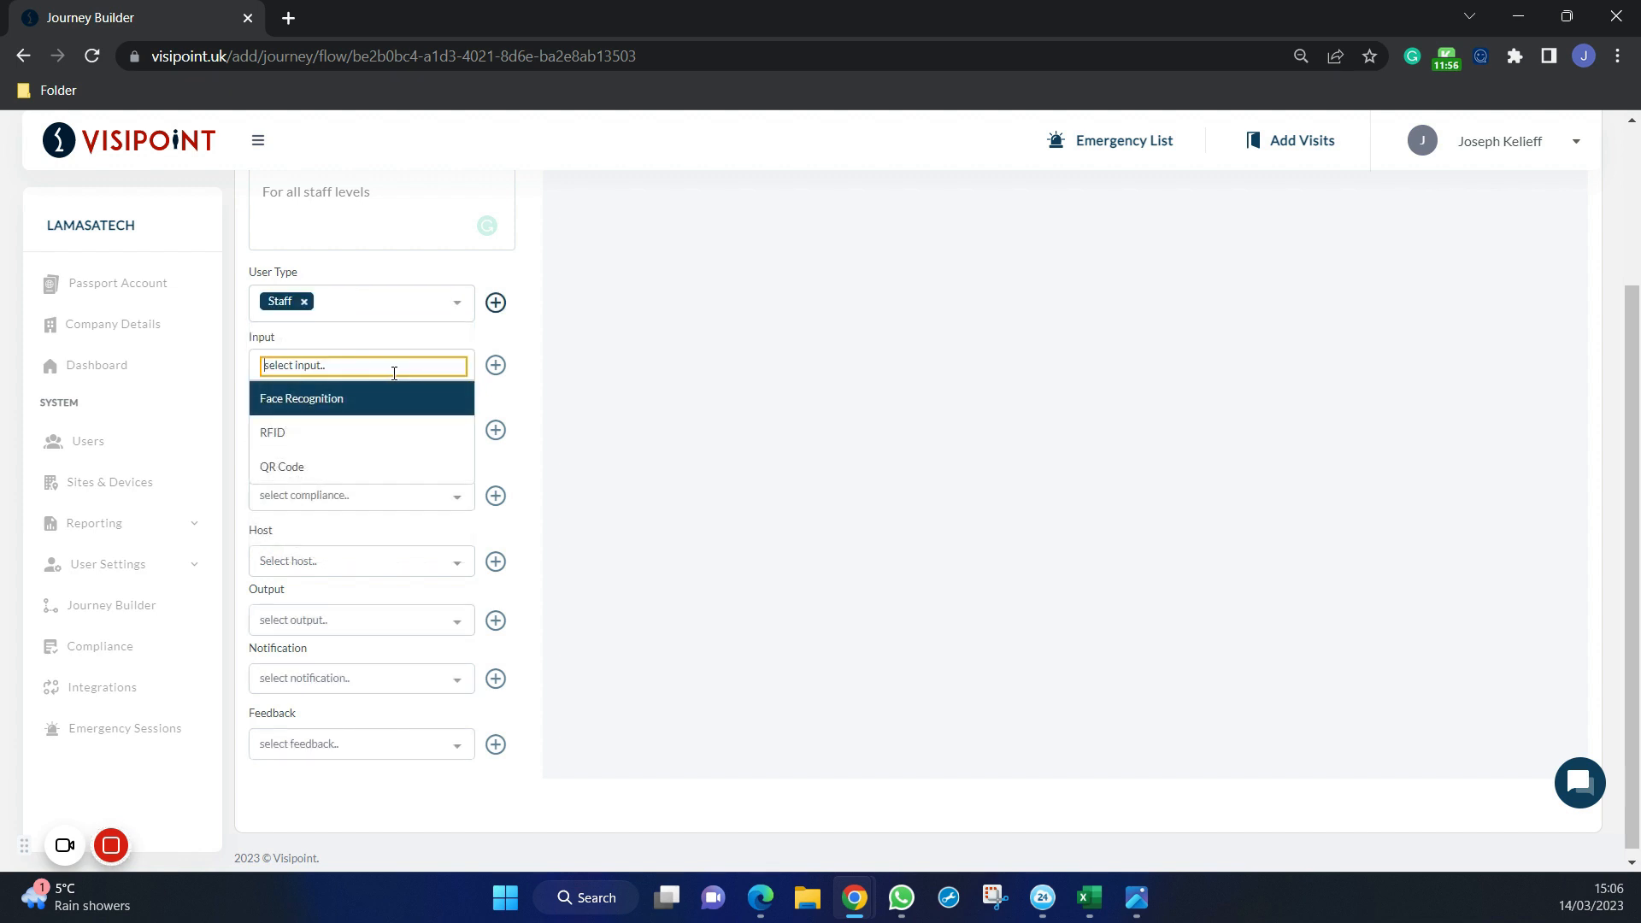
pyautogui.click(393, 433)
pyautogui.click(393, 431)
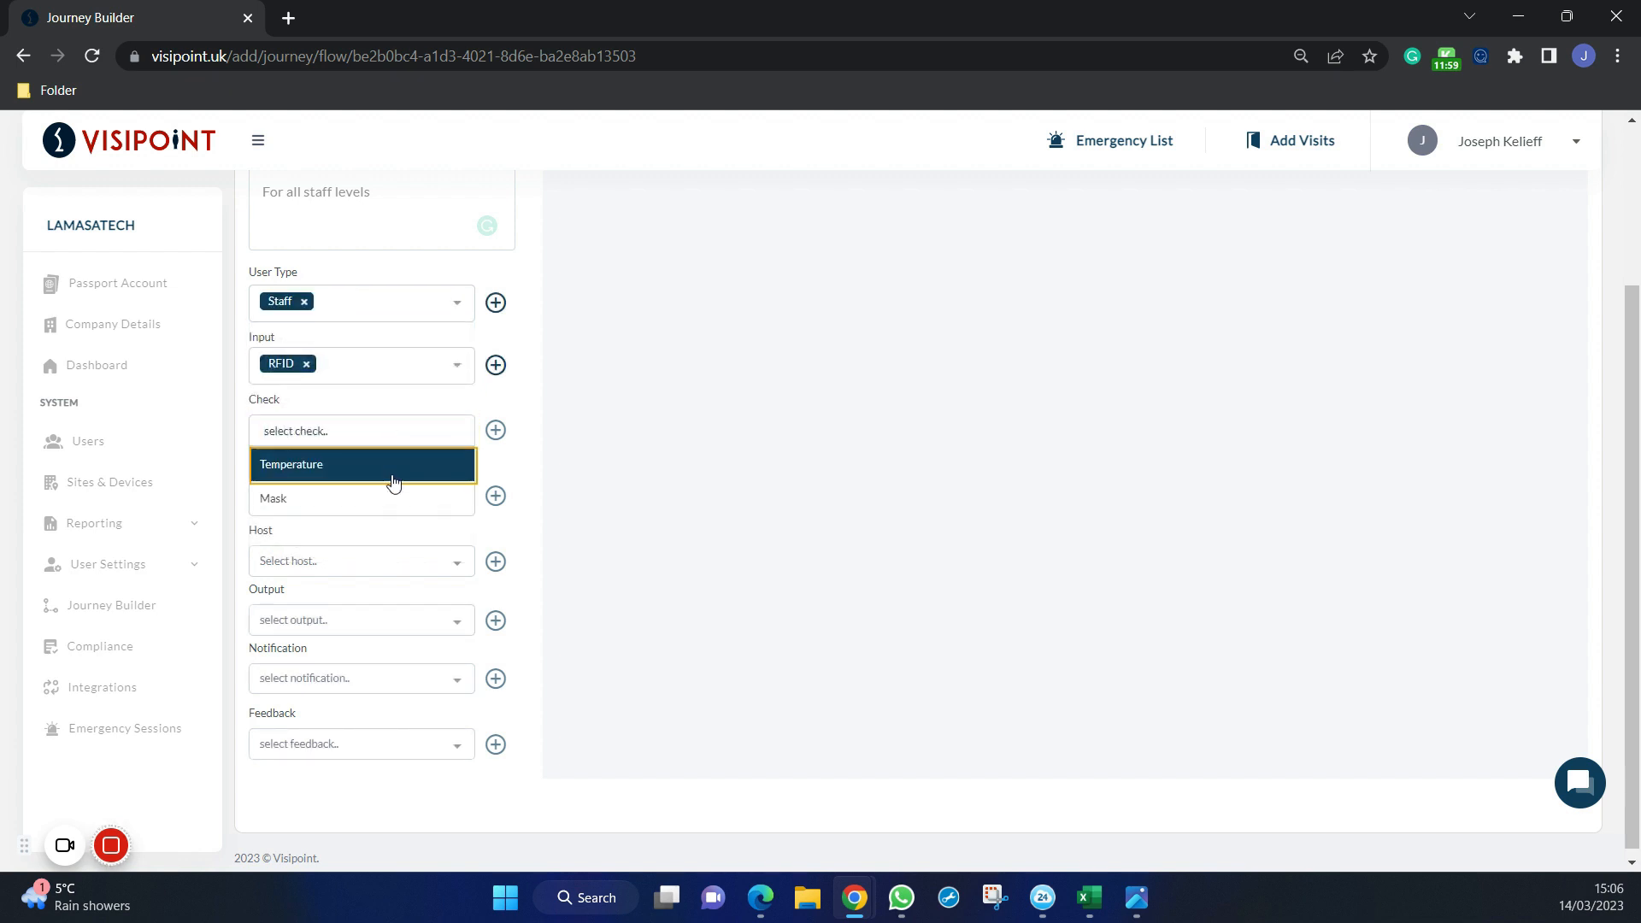
pyautogui.click(393, 469)
# Step: Set the Staff flow's compliance to Fit for Work and its outputs to Door relay and Save data
pyautogui.click(409, 509)
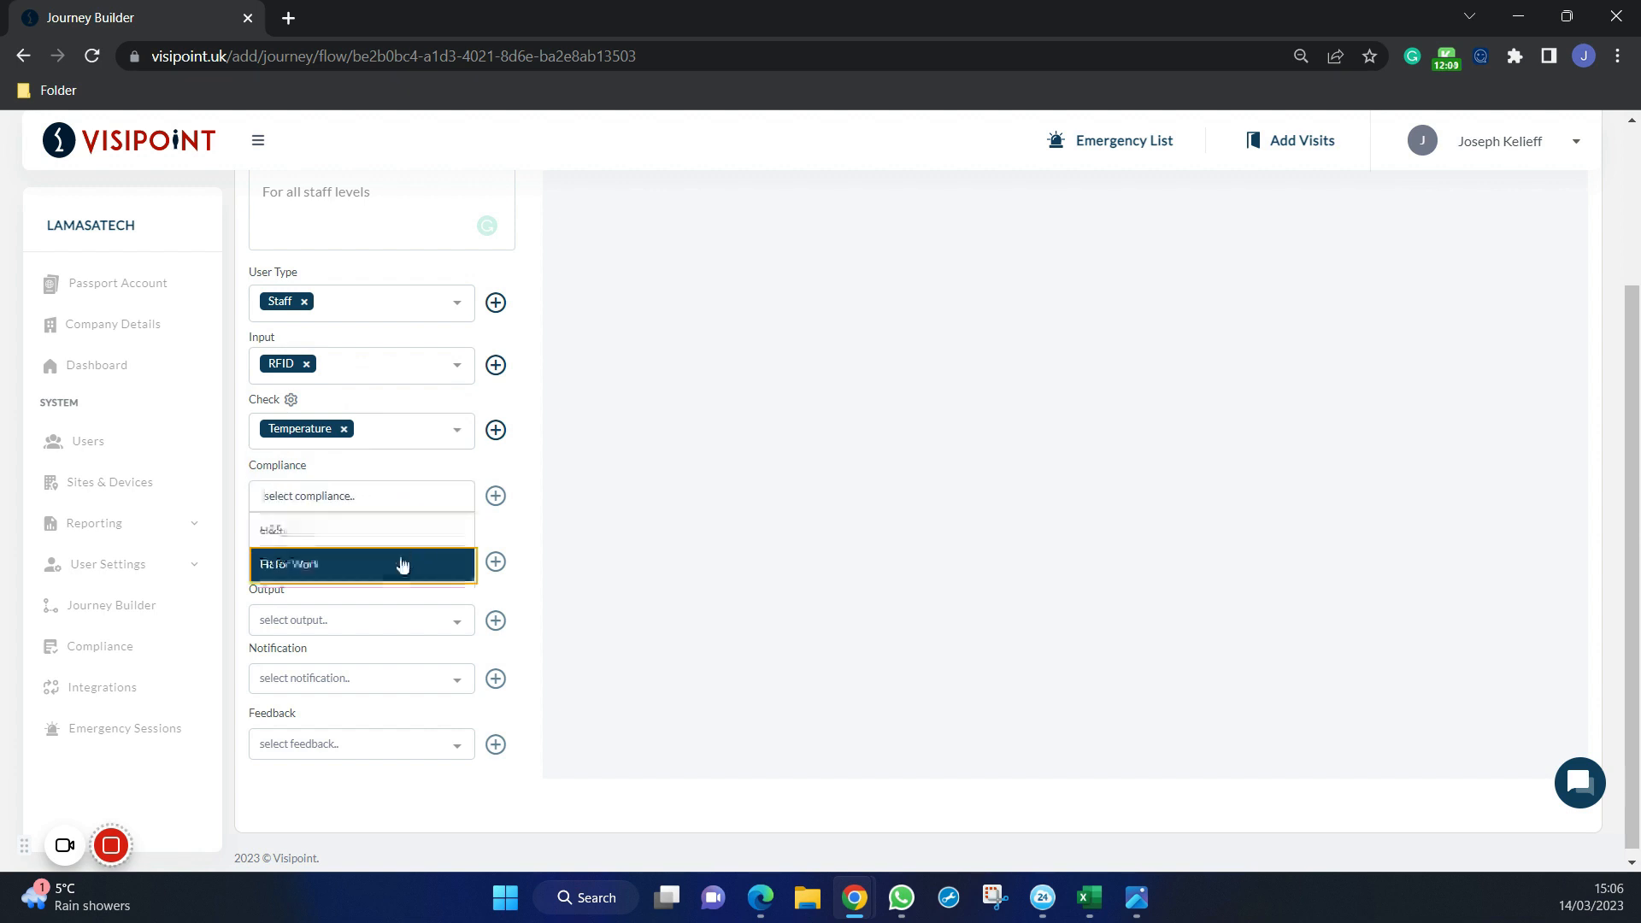
pyautogui.click(402, 564)
pyautogui.click(403, 562)
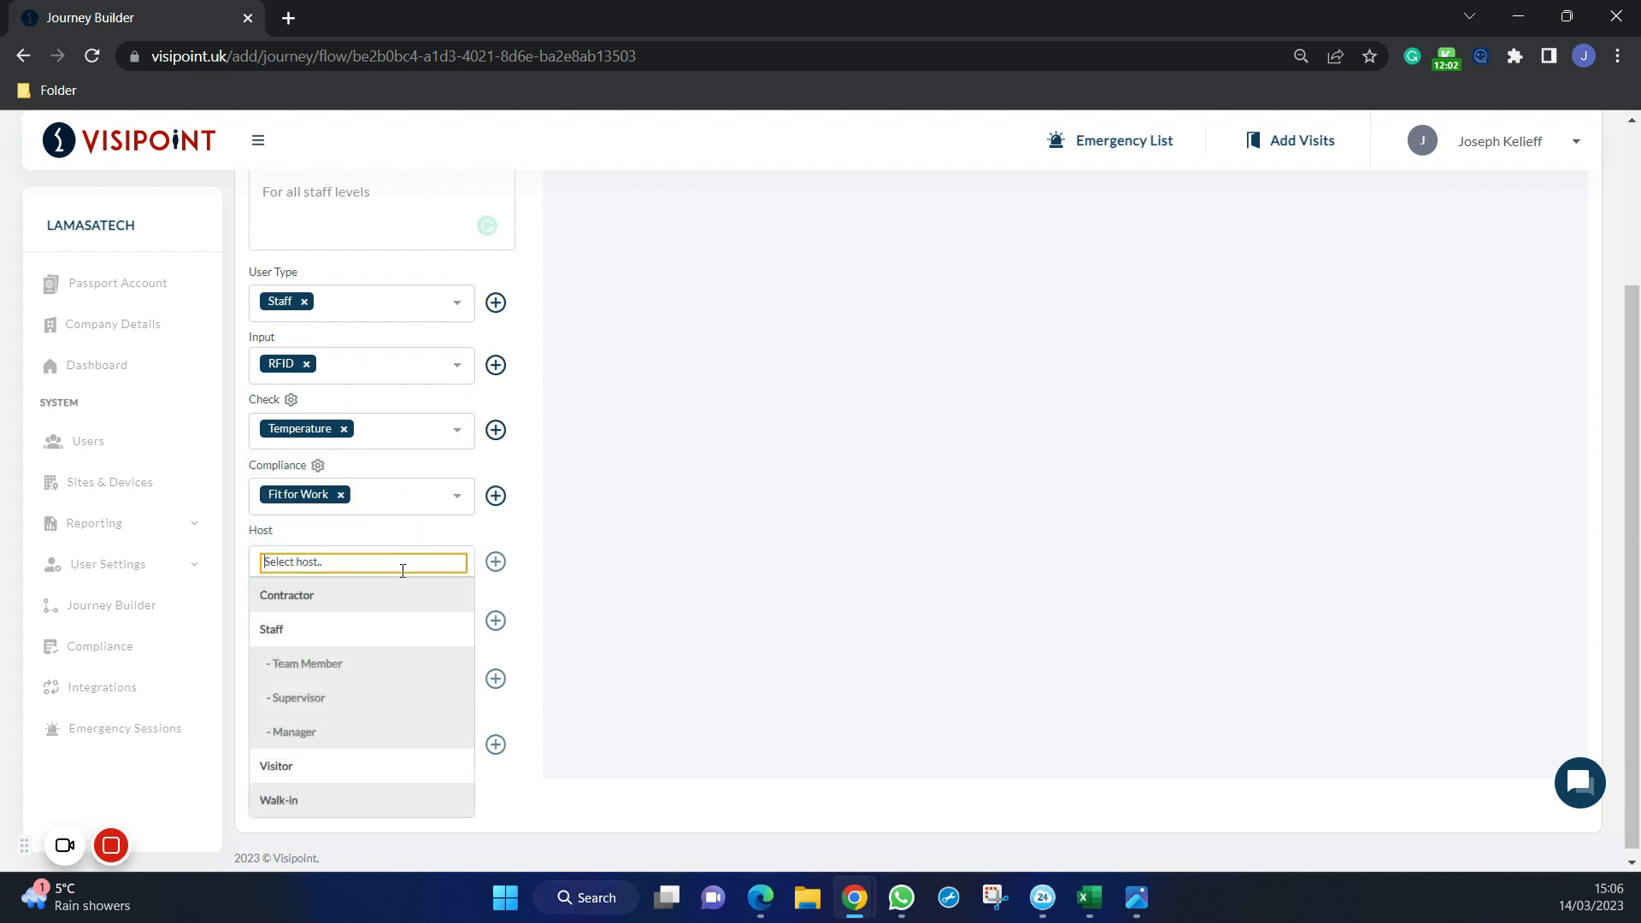
pyautogui.click(530, 554)
pyautogui.click(425, 618)
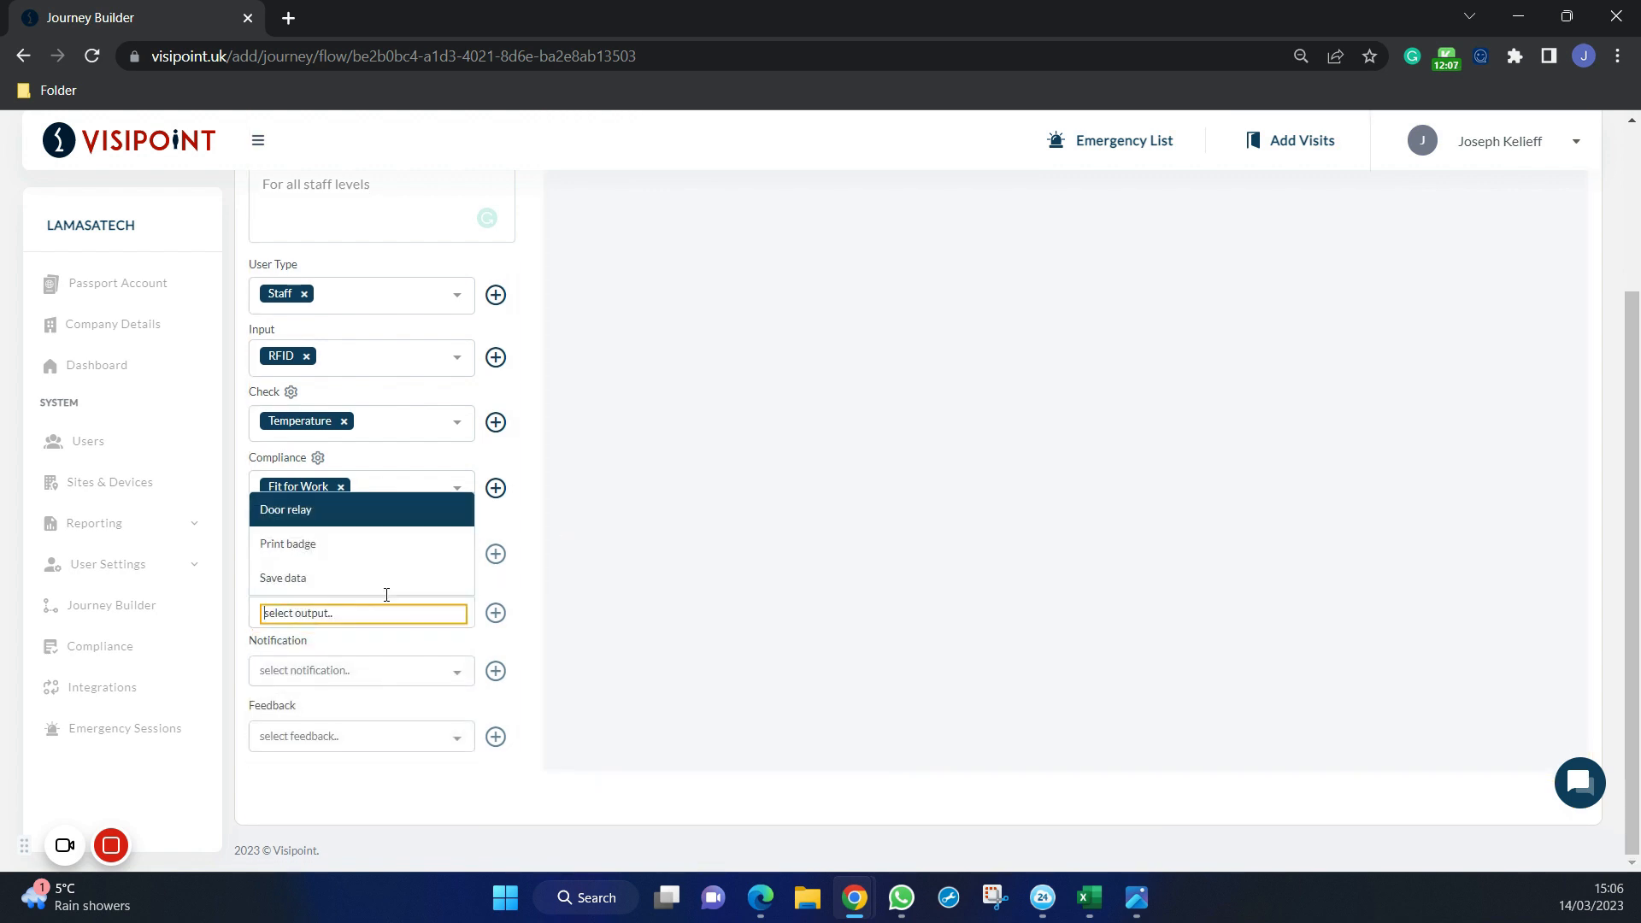
pyautogui.click(372, 521)
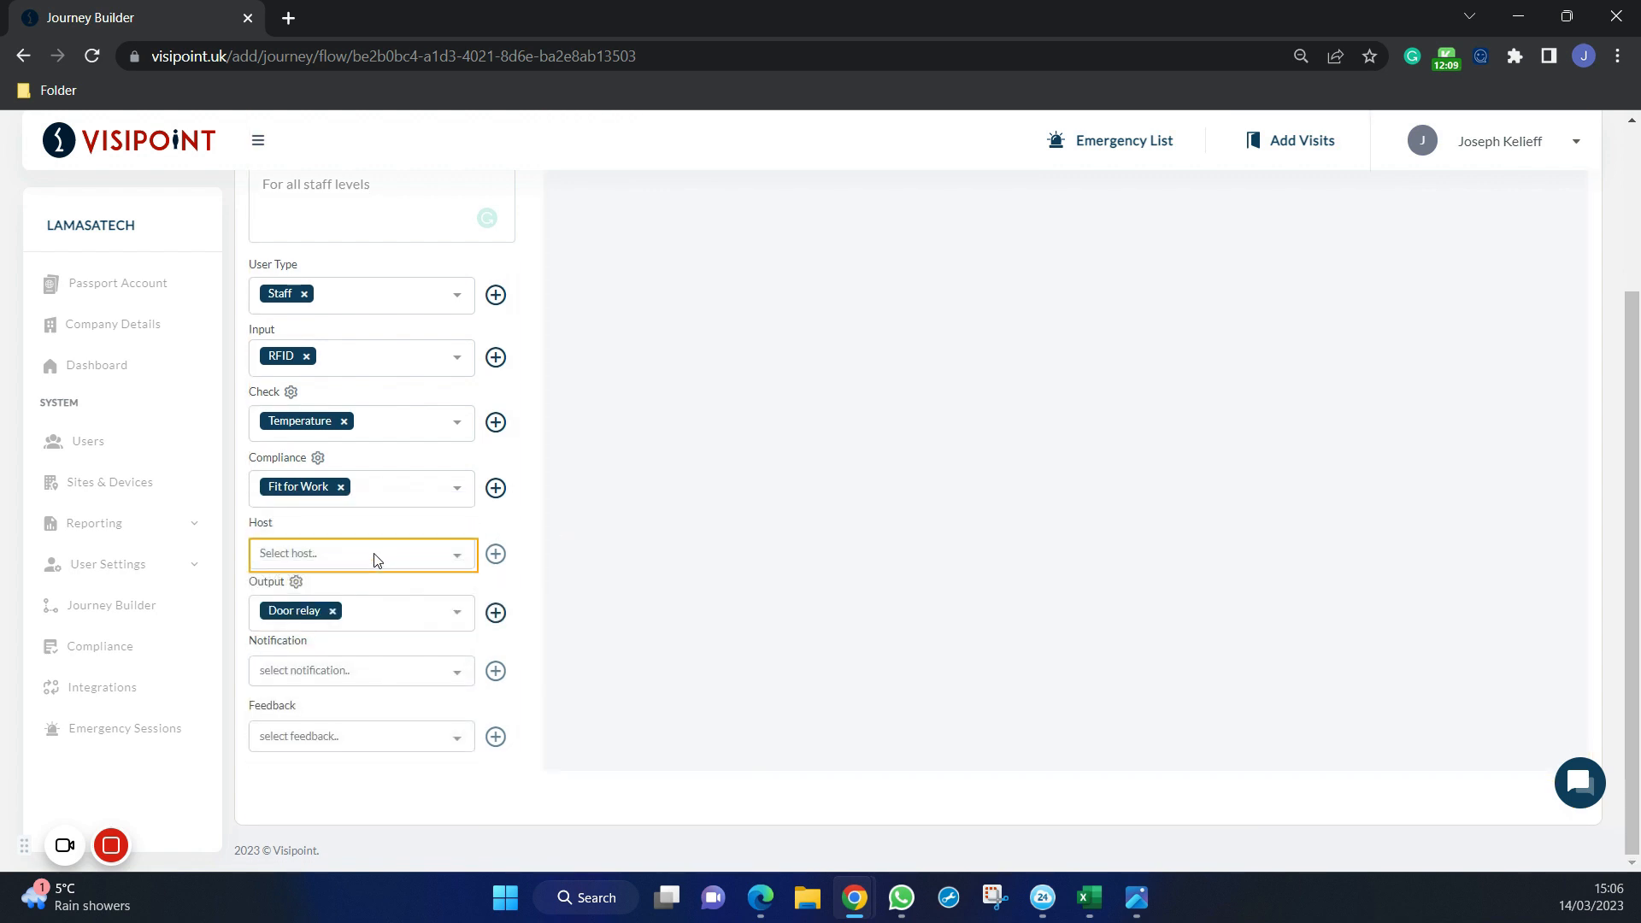
pyautogui.click(402, 614)
pyautogui.click(396, 578)
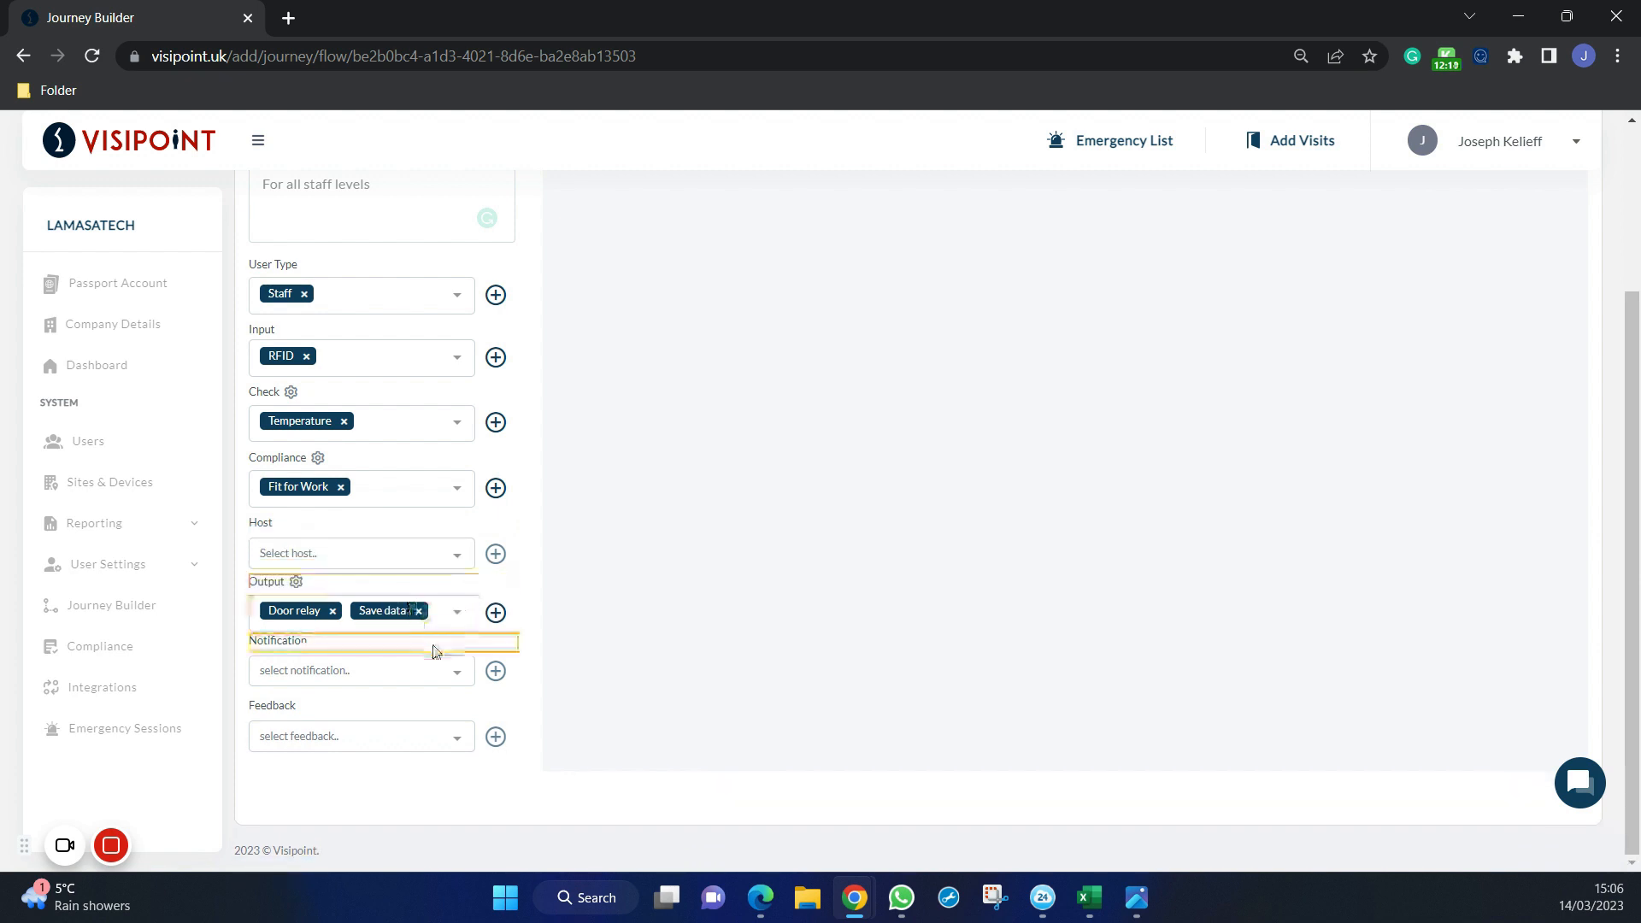
# Step: Set the Staff flow's notification to Temperature Alert and its feedback to Light and Audio
pyautogui.click(432, 670)
pyautogui.click(390, 569)
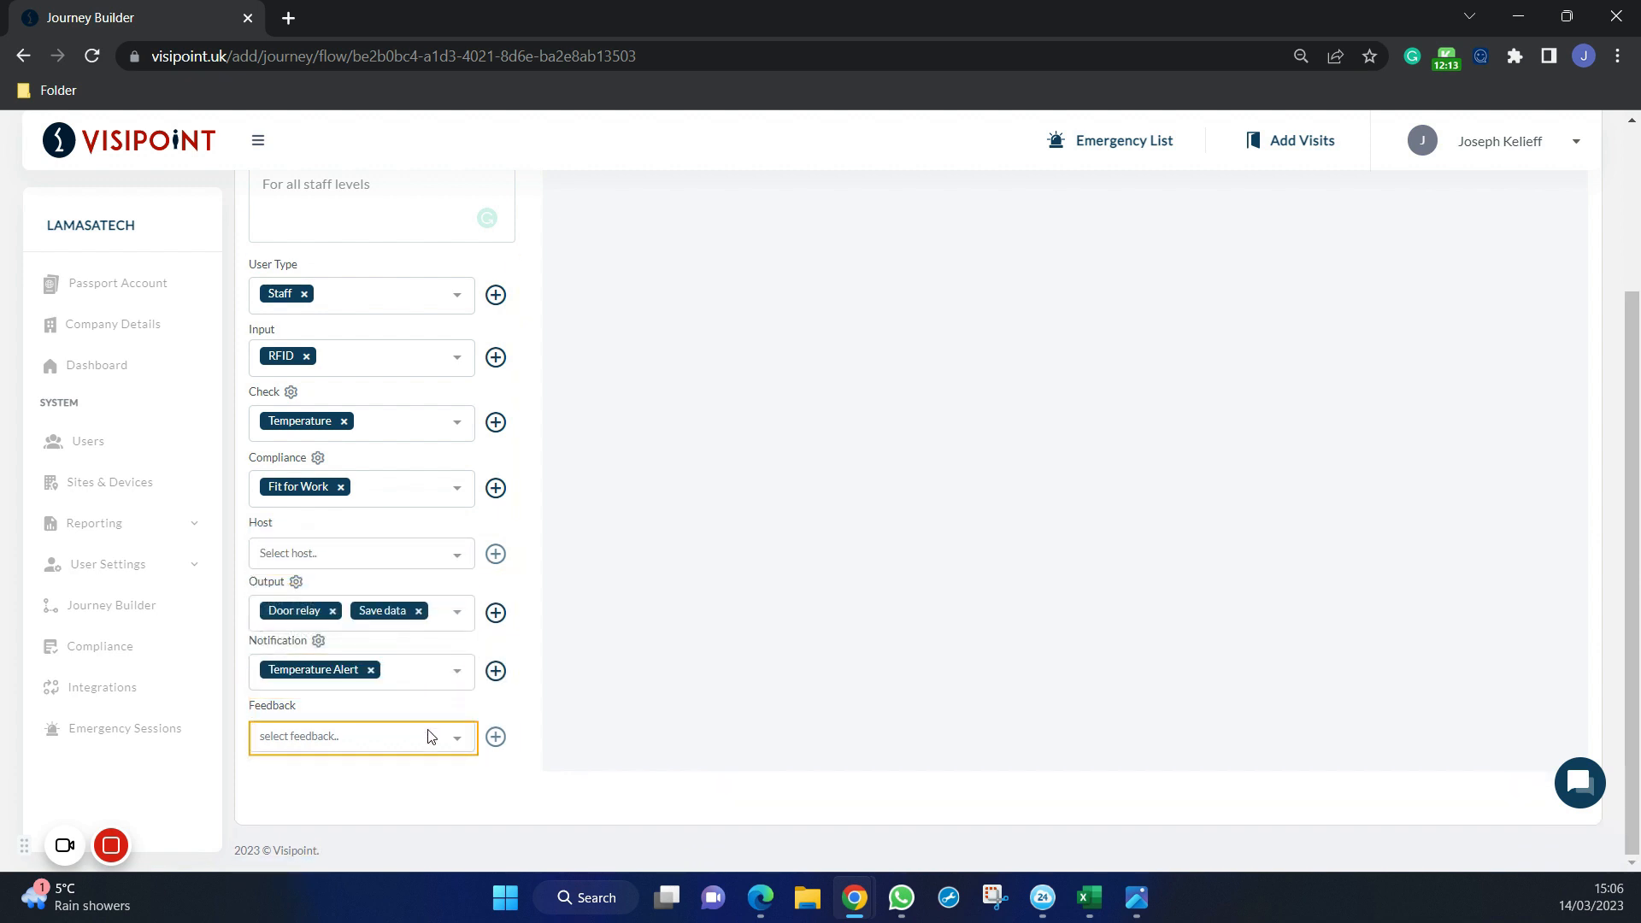
pyautogui.click(430, 737)
pyautogui.click(411, 701)
pyautogui.click(434, 737)
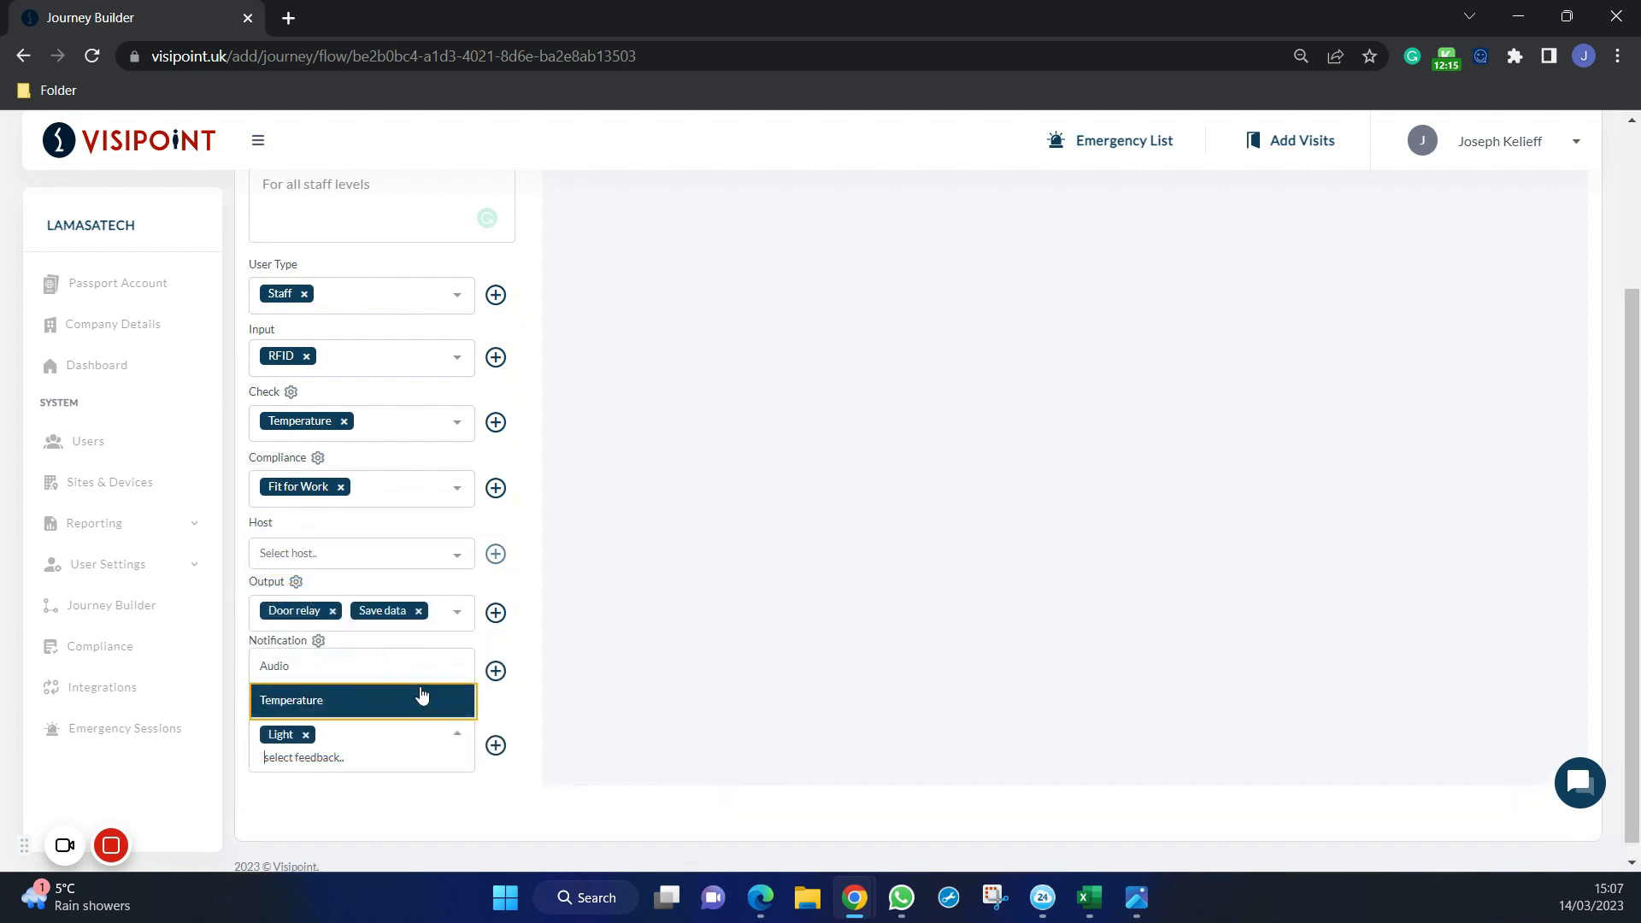
pyautogui.click(422, 667)
# Step: Add the chosen feedback, notification, output, compliance, check, input and user type blocks to the Staff flow diagram
pyautogui.click(495, 736)
pyautogui.click(495, 671)
pyautogui.click(496, 612)
pyautogui.click(496, 488)
pyautogui.click(496, 422)
pyautogui.click(495, 357)
pyautogui.click(496, 295)
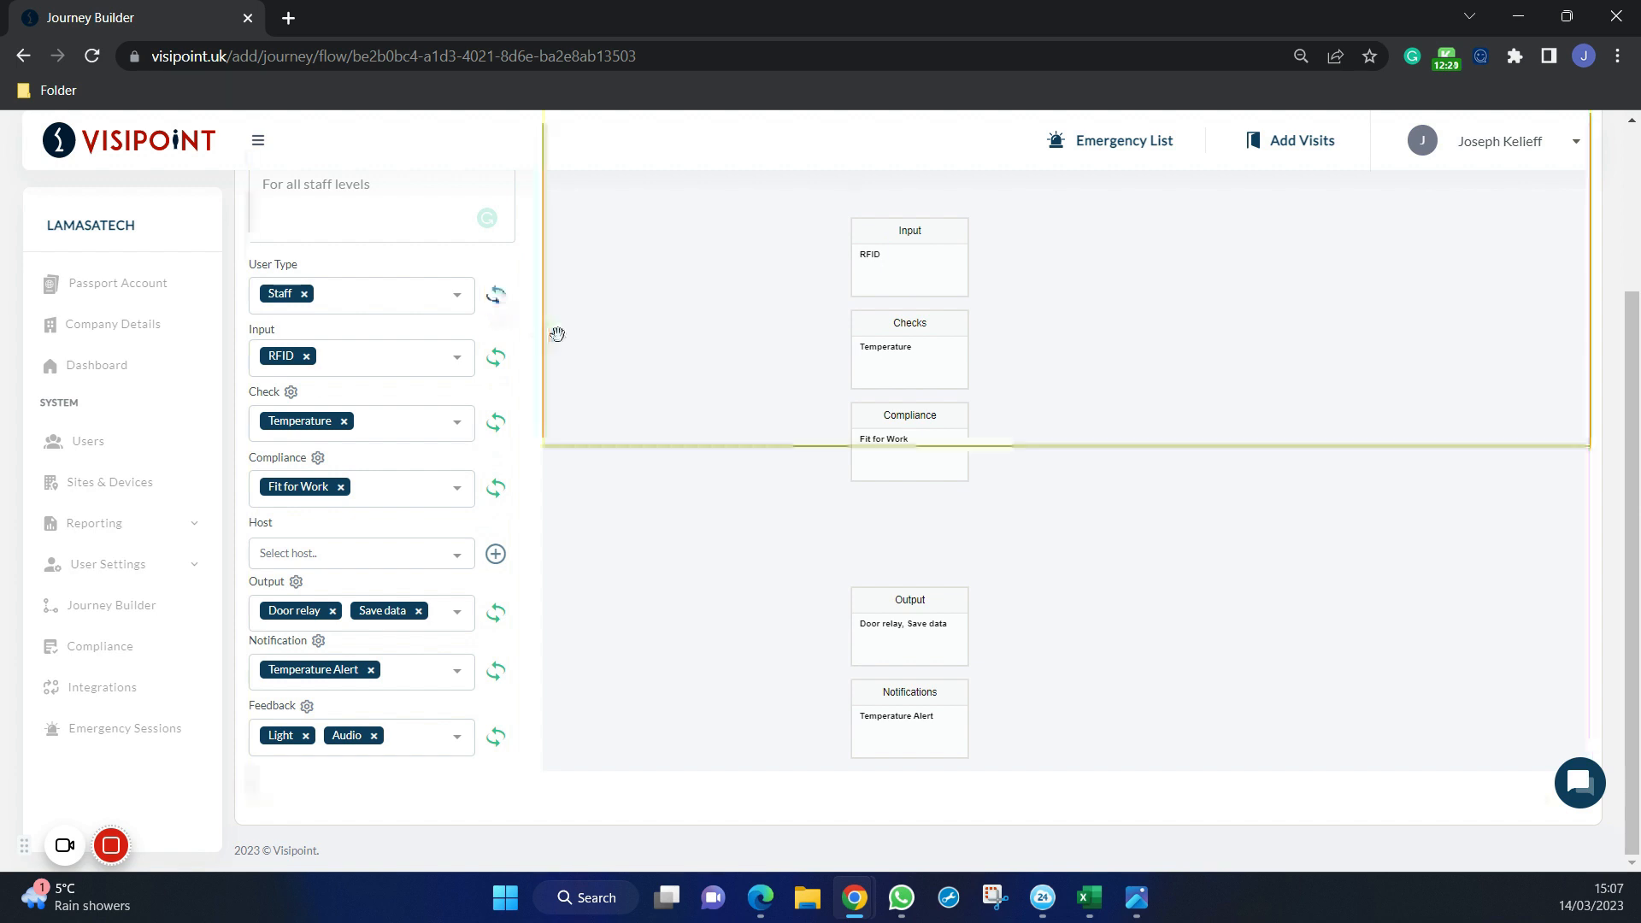
# Step: Save the Staff flow and update the Main Entrance journey
pyautogui.scroll(3, 736, 453)
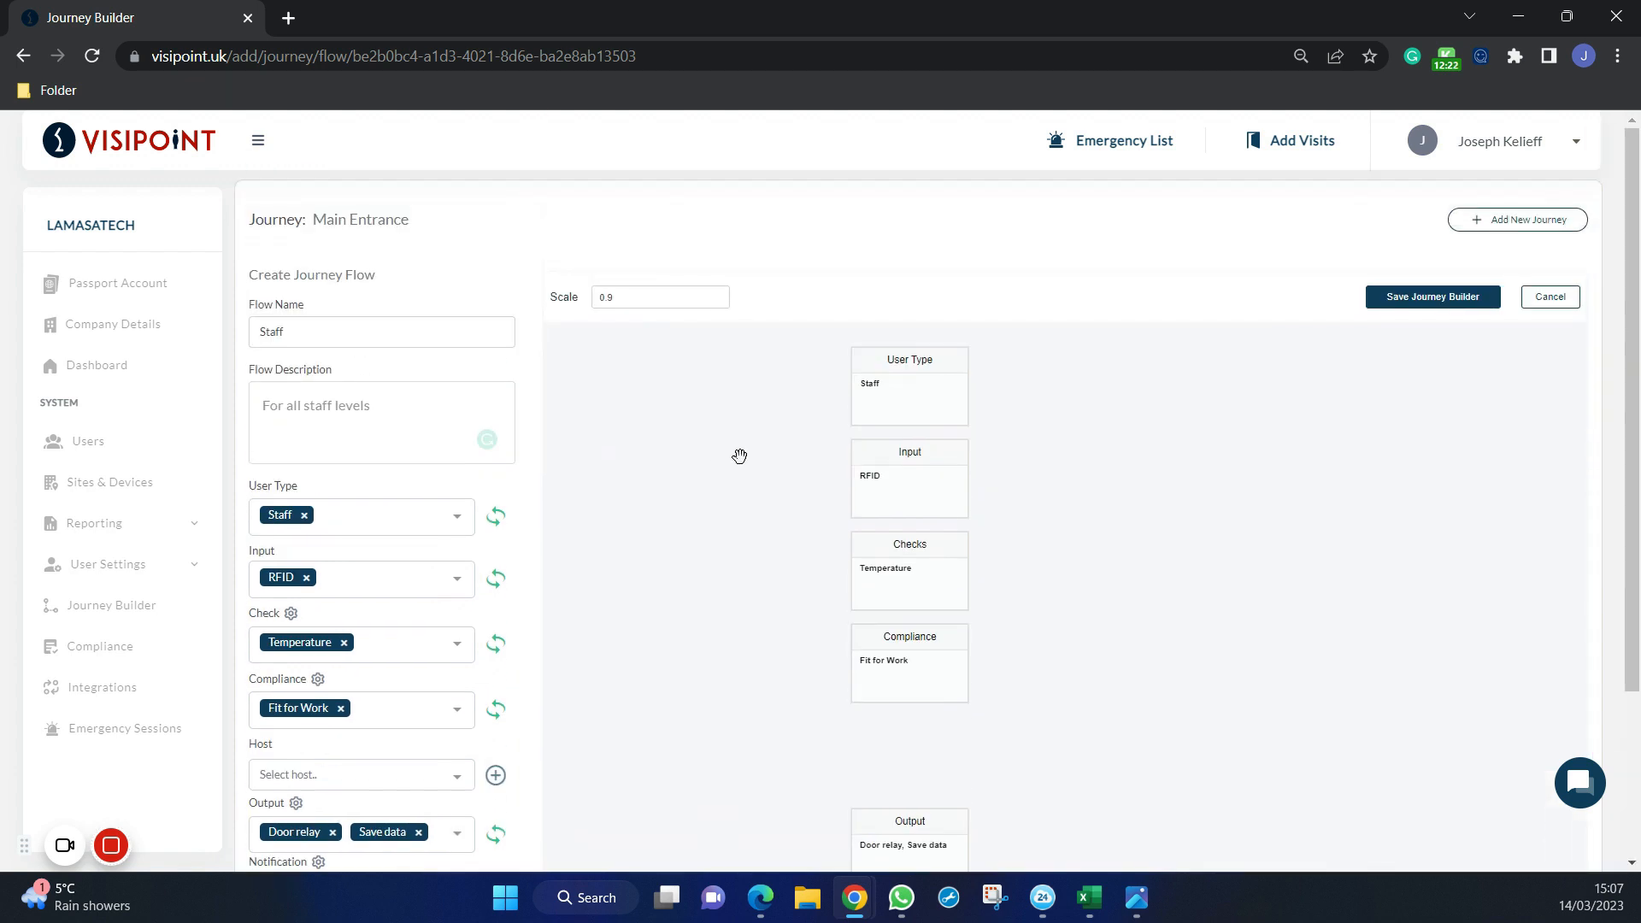
pyautogui.click(1433, 308)
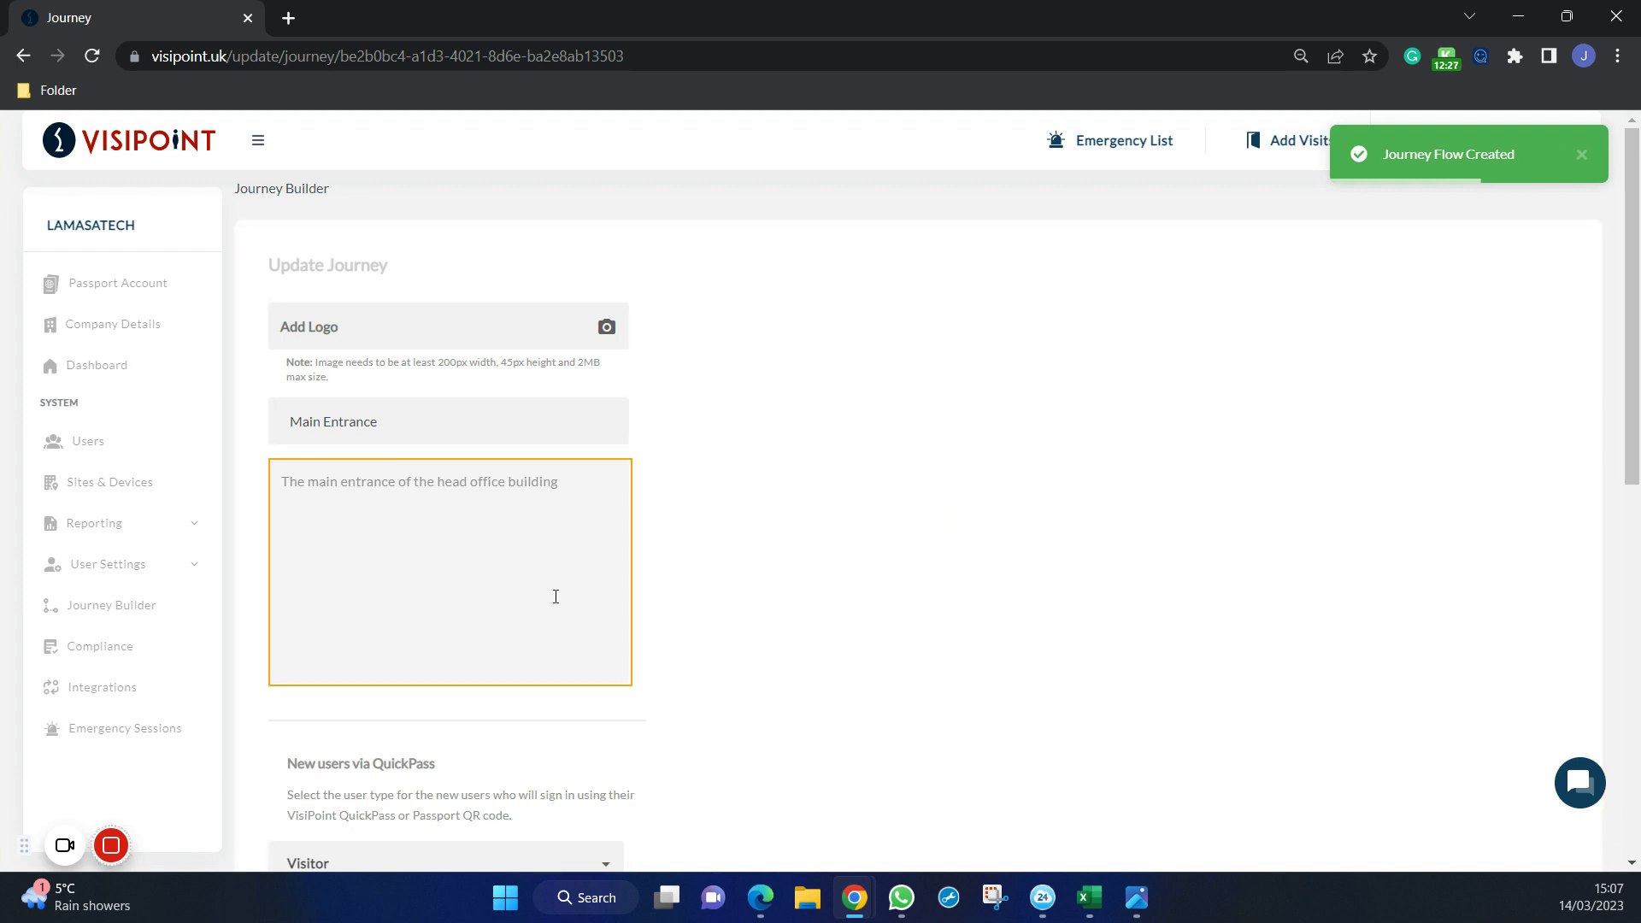
pyautogui.scroll(-6, 780, 513)
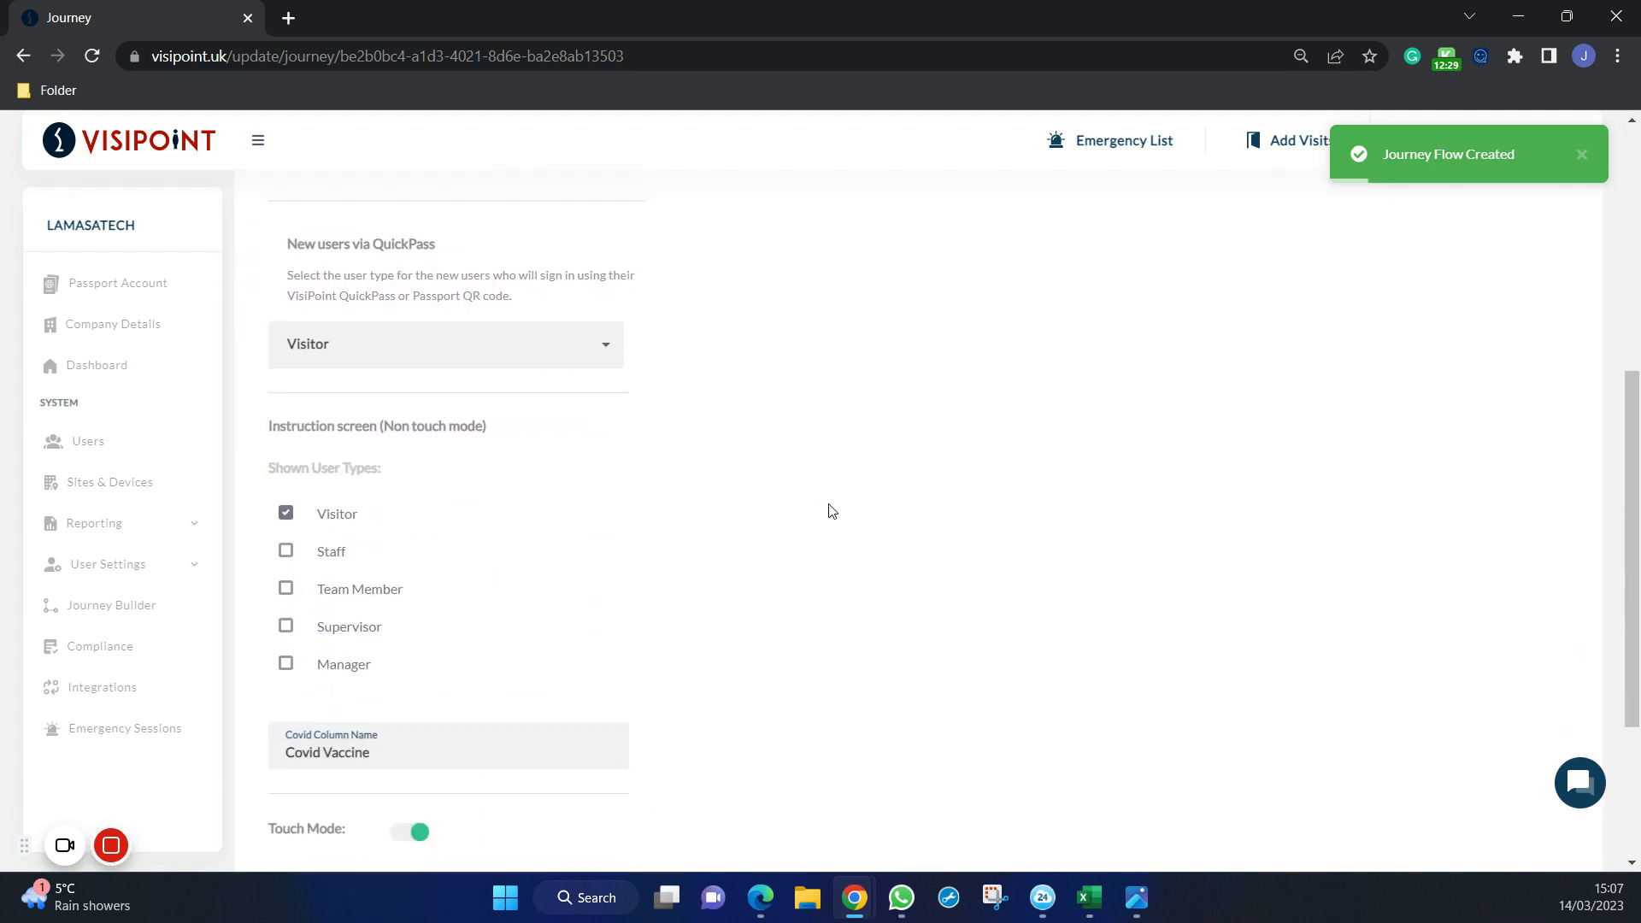
pyautogui.scroll(-3, 831, 511)
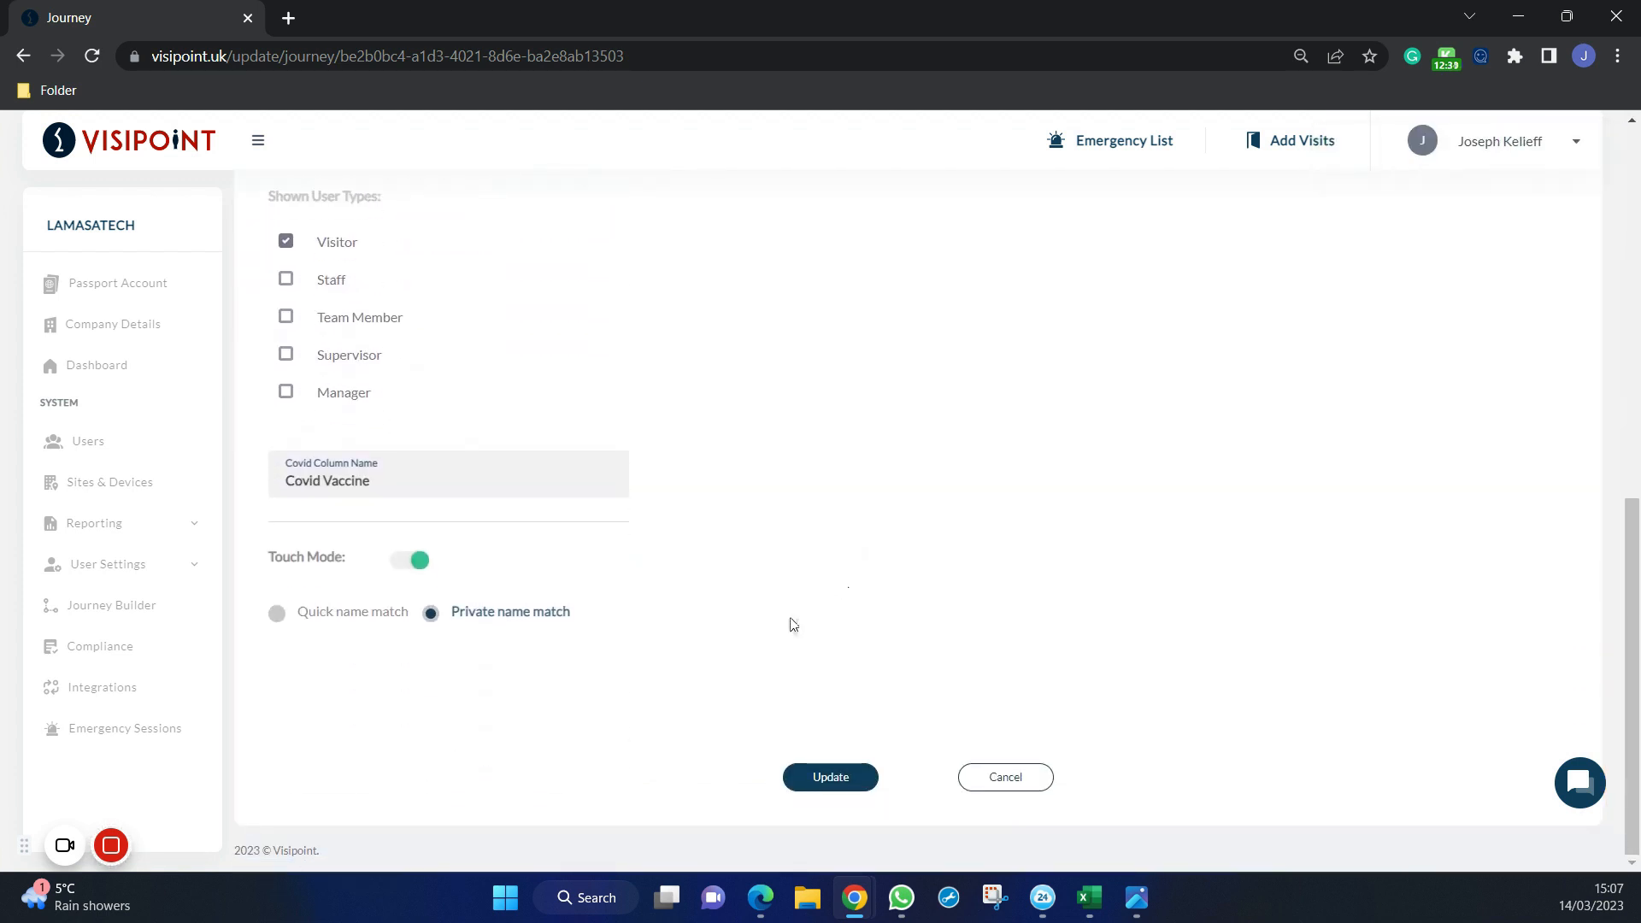
pyautogui.click(846, 785)
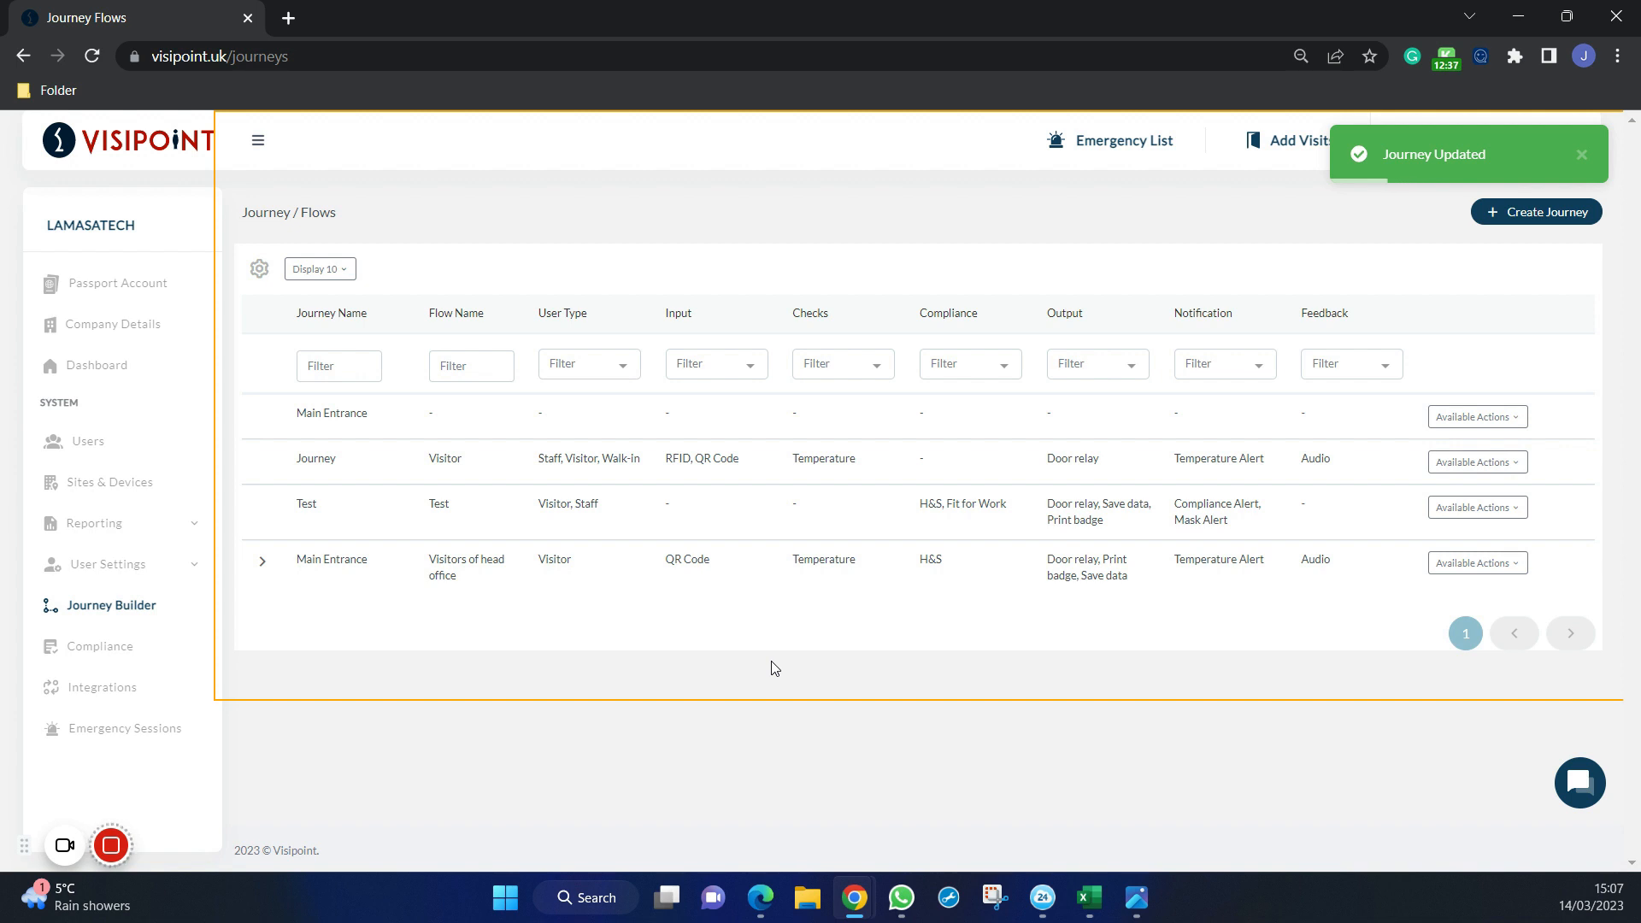
# Step: Expand the Main Entrance journey in the journey list to review its visitor and staff flows
pyautogui.click(265, 566)
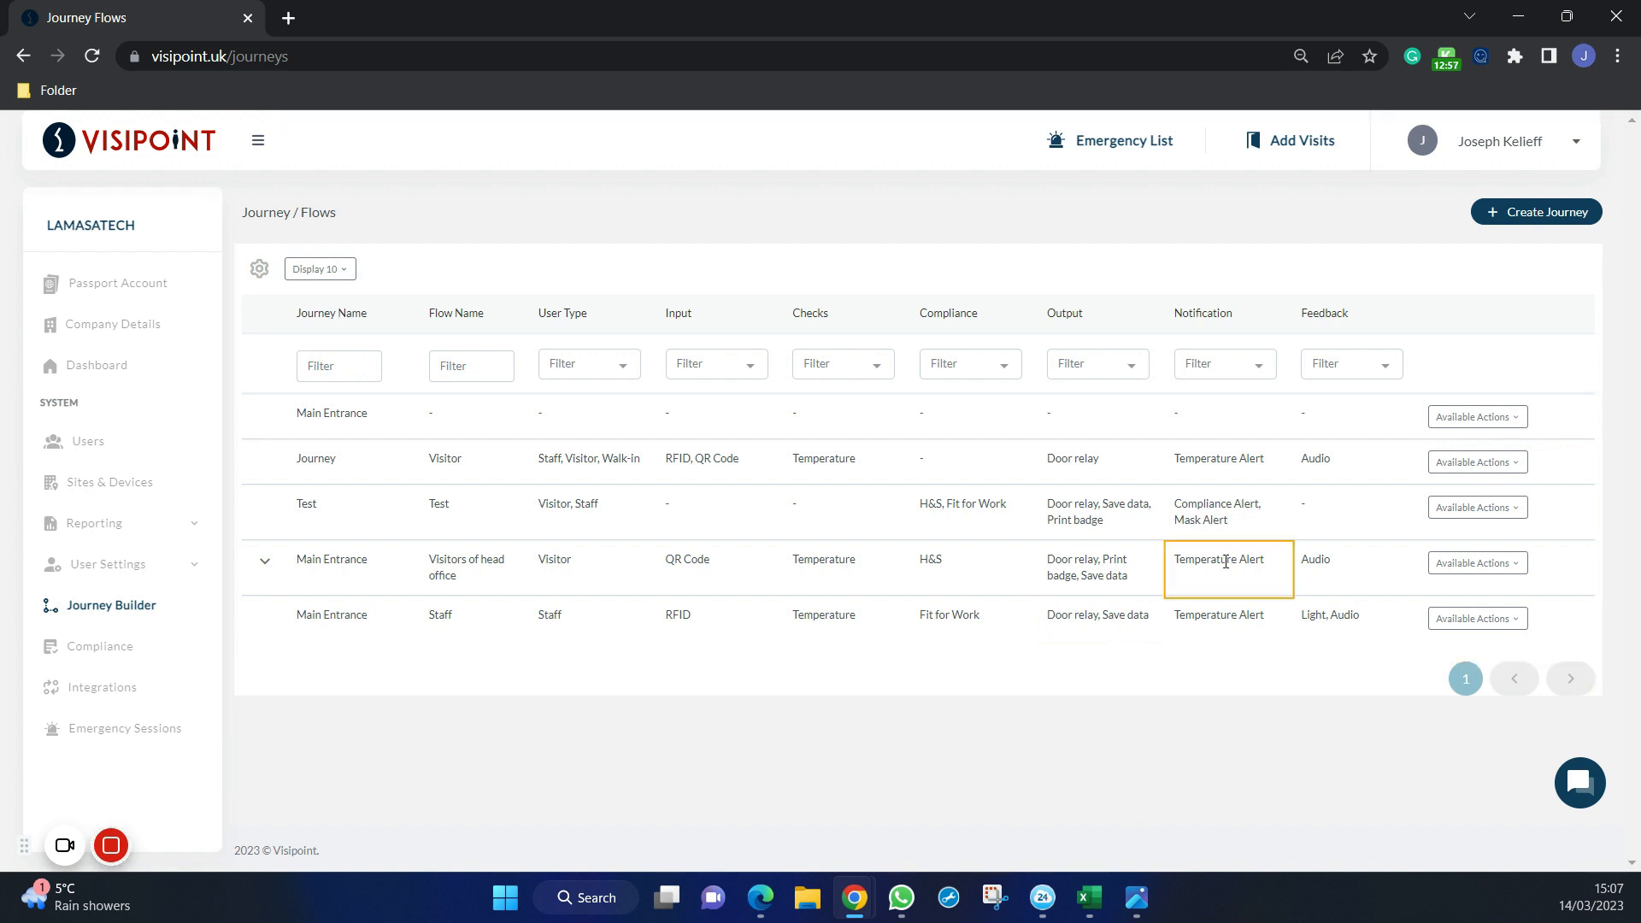
pyautogui.moveTo(108, 858)
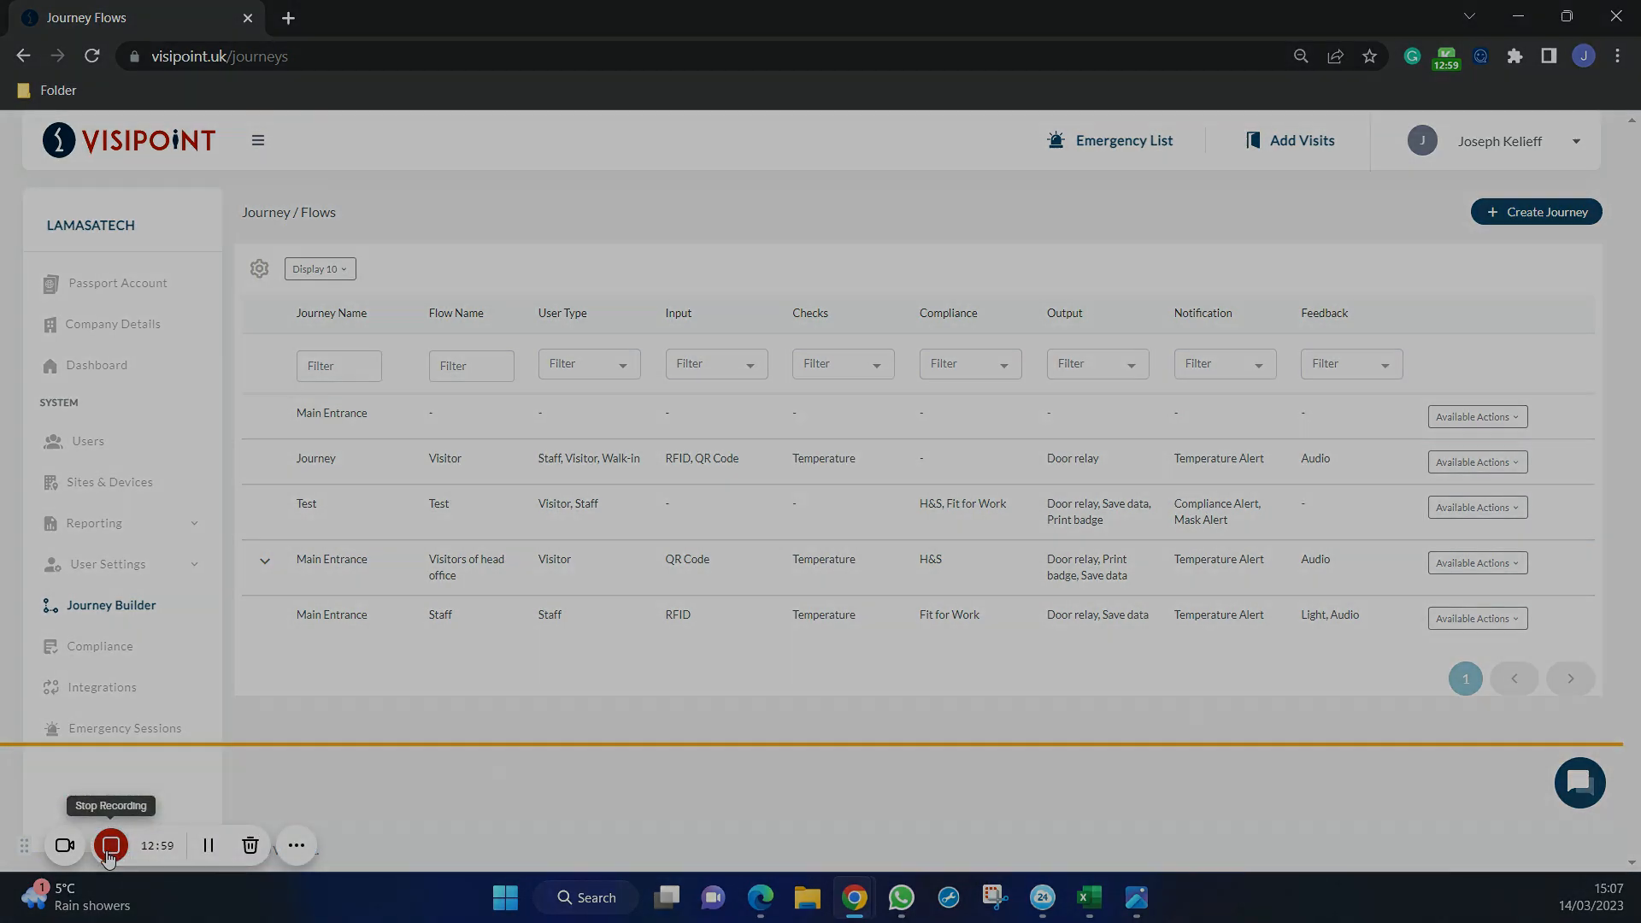